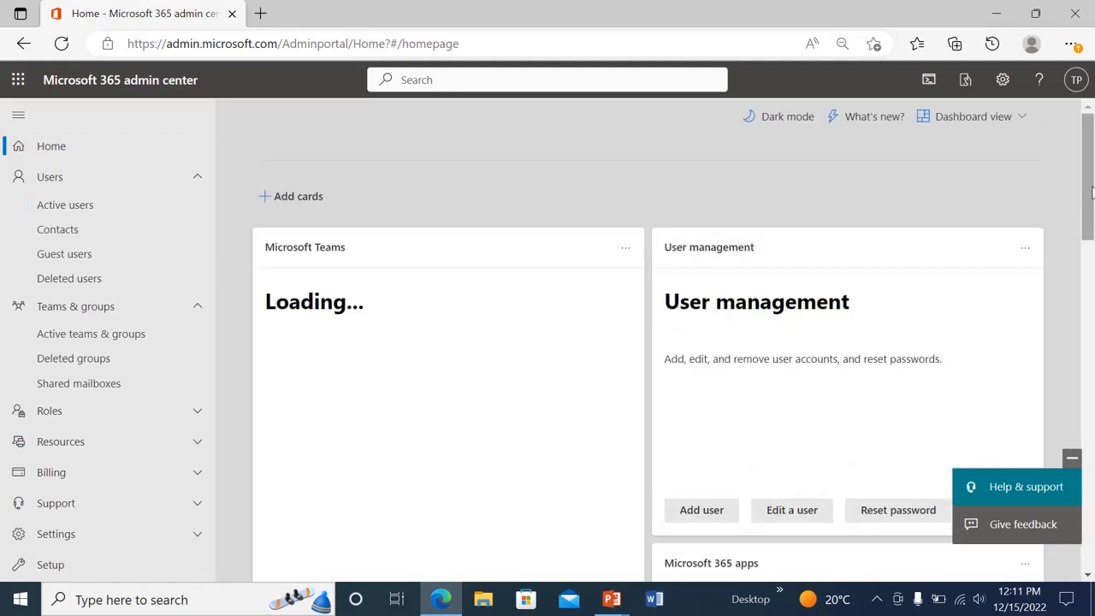
# Open the Teams admin center from the Microsoft 365 admin centers, signing in with the administrator account and skipping the Security Defaults setup.
pyautogui.moveTo(1092, 198); pyautogui.dragTo(1085, 313)
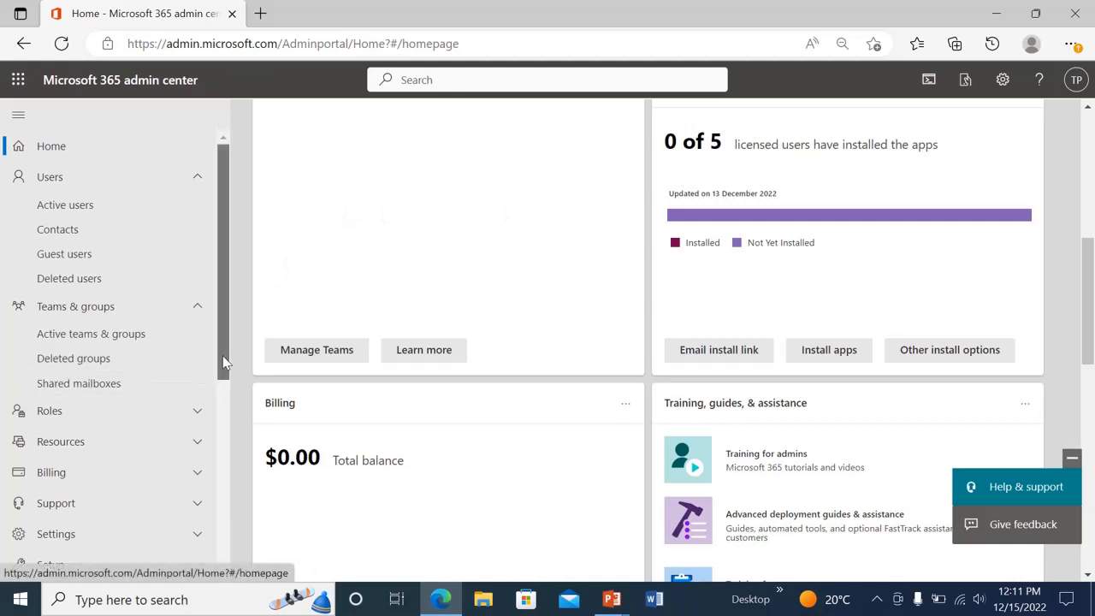
pyautogui.moveTo(225, 362)
pyautogui.mouseDown()
pyautogui.moveTo(220, 524)
pyautogui.moveTo(181, 530)
pyautogui.mouseUp()
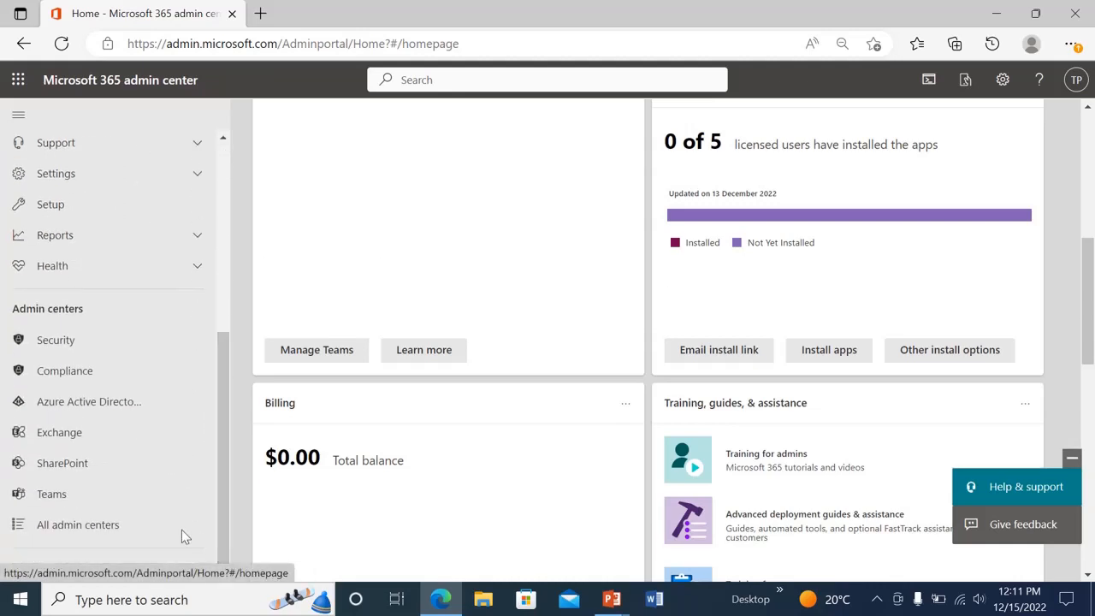
pyautogui.click(51, 494)
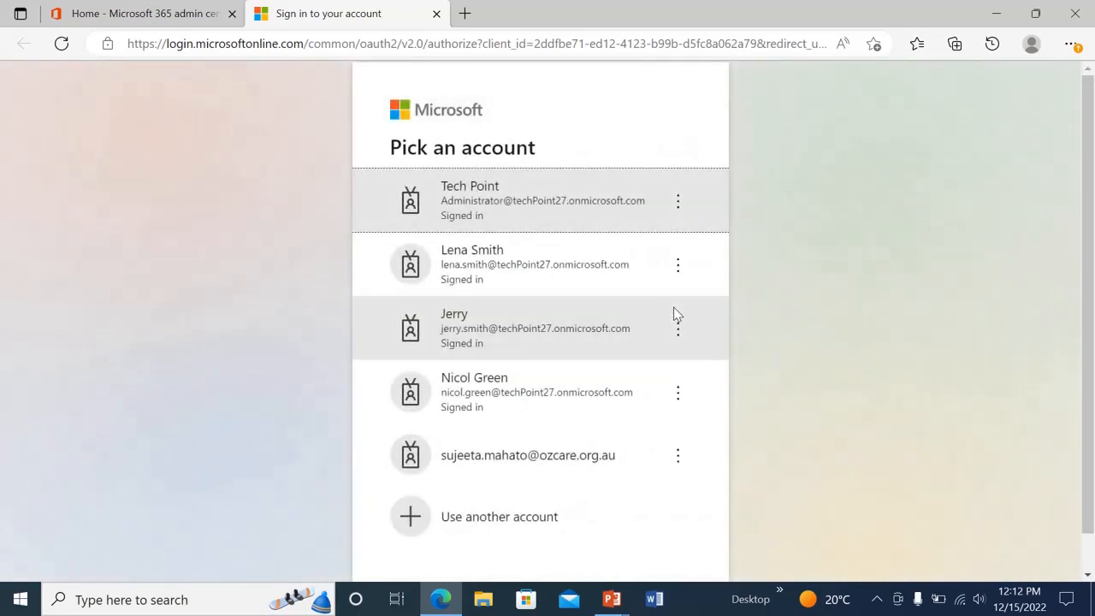
pyautogui.click(577, 222)
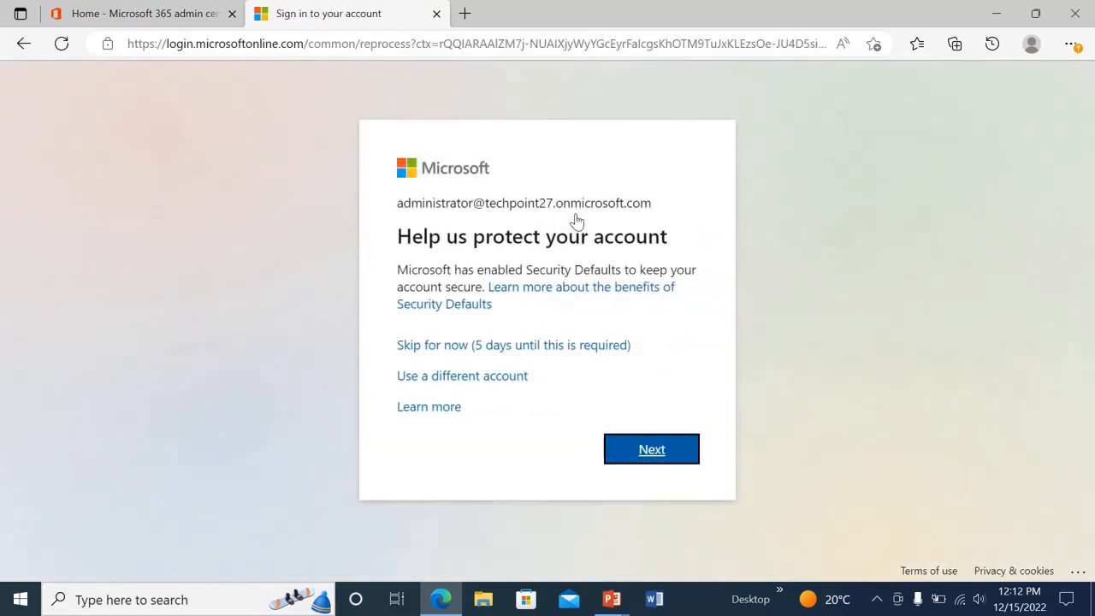
pyautogui.click(552, 345)
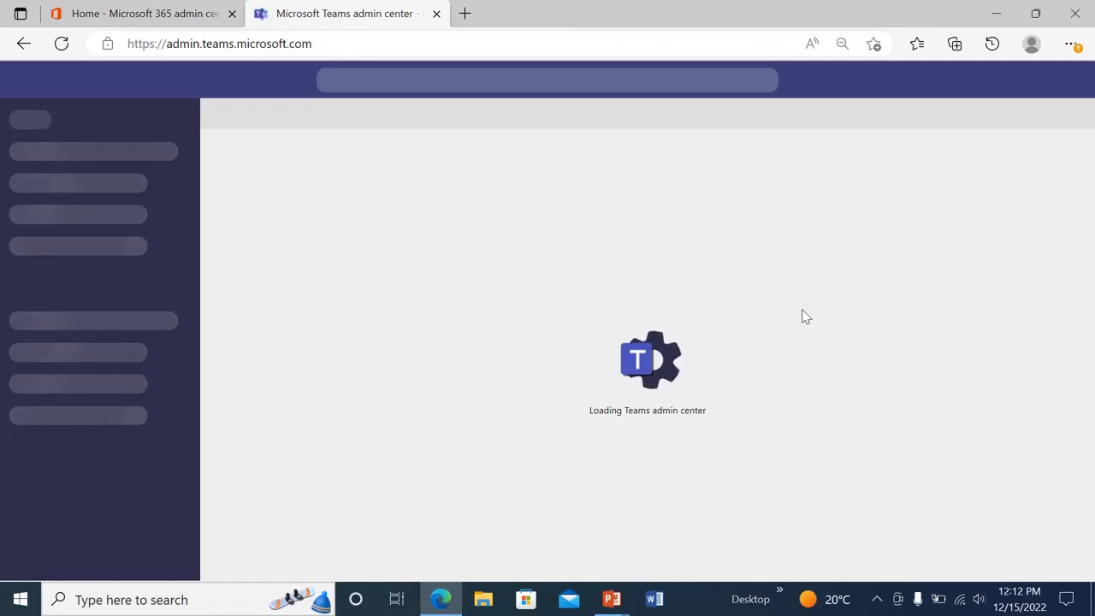
pyautogui.click(877, 599)
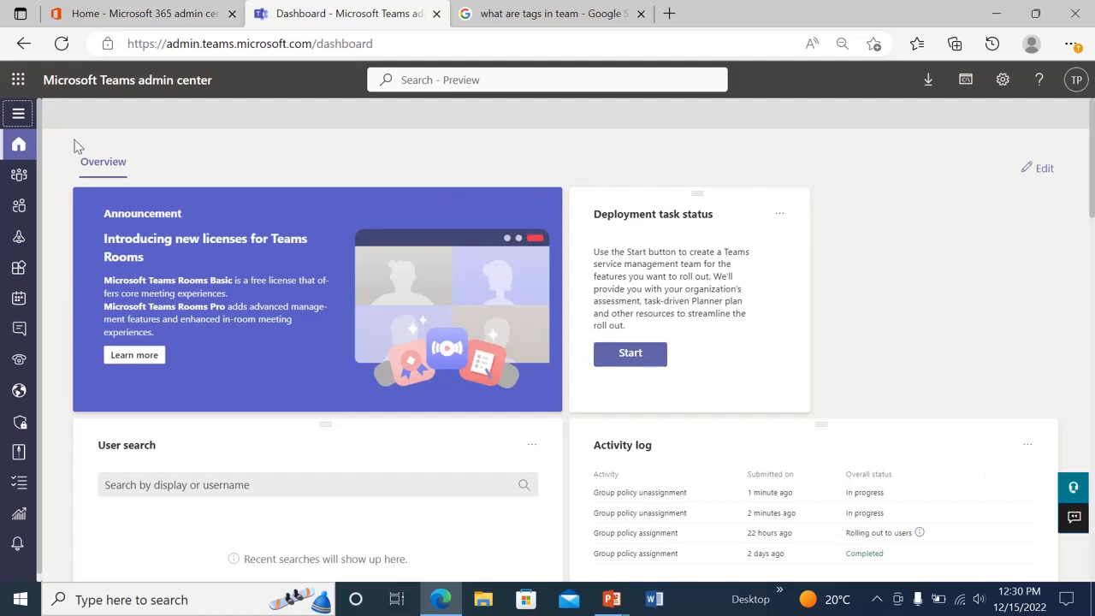
# Go to team management under Teams and start a new team named IT support without a description.
pyautogui.click(18, 115)
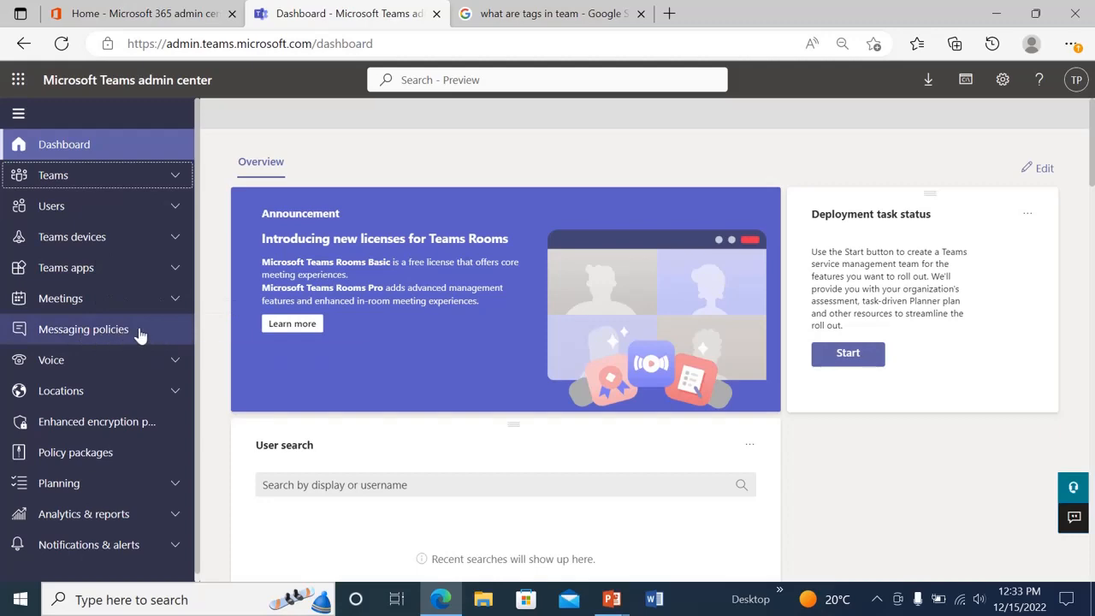
pyautogui.click(165, 182)
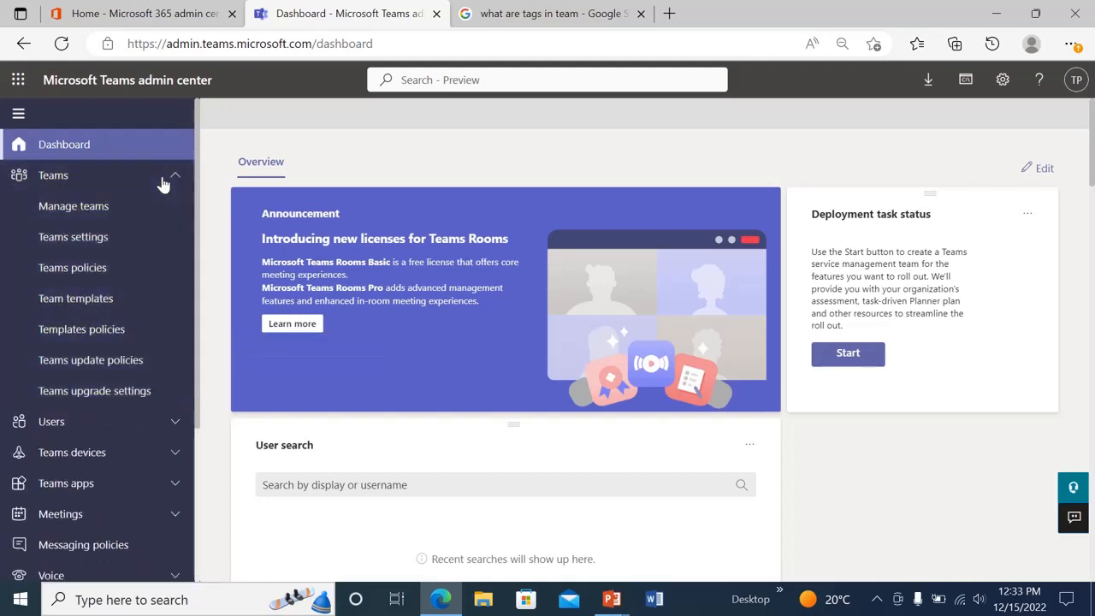
pyautogui.click(101, 207)
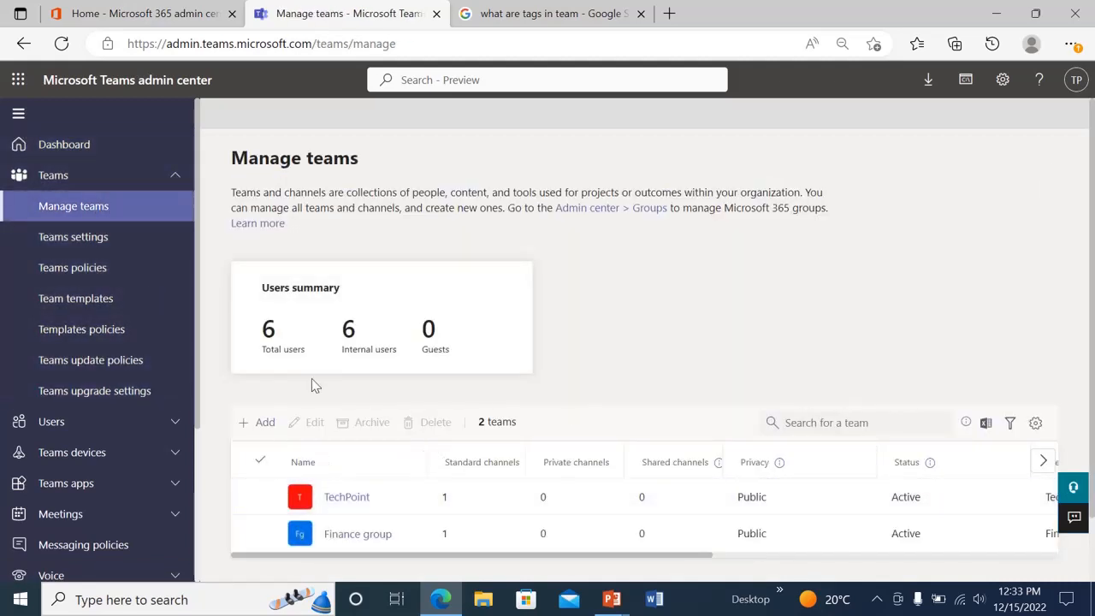
pyautogui.click(264, 423)
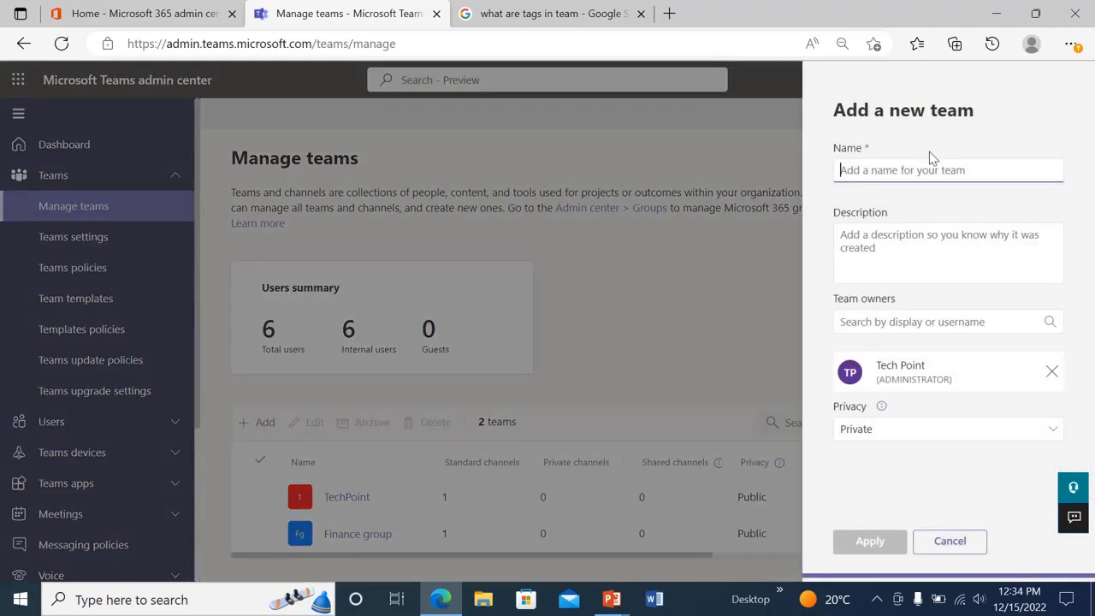
pyautogui.write('IT support')
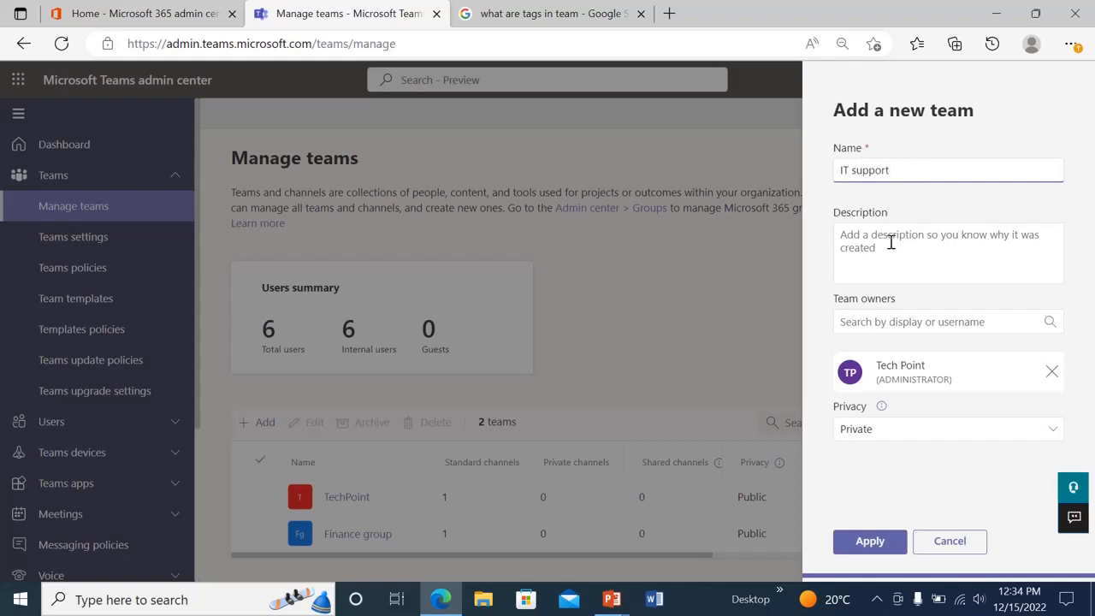
pyautogui.click(860, 244)
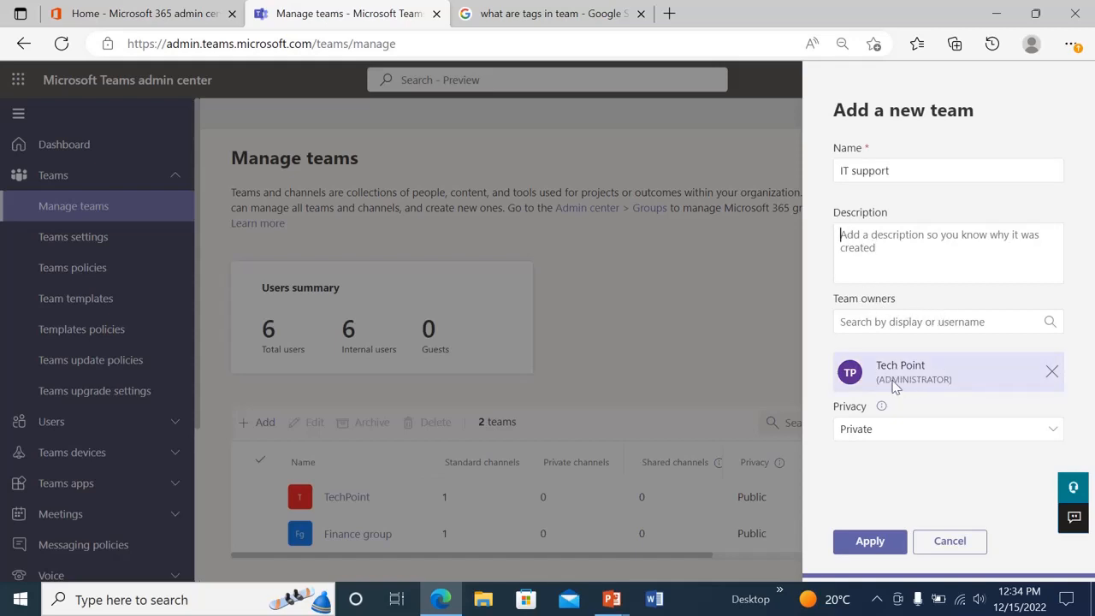
# Look up the employee chosen as owner and add that user to the new team's owners.
pyautogui.click(927, 322)
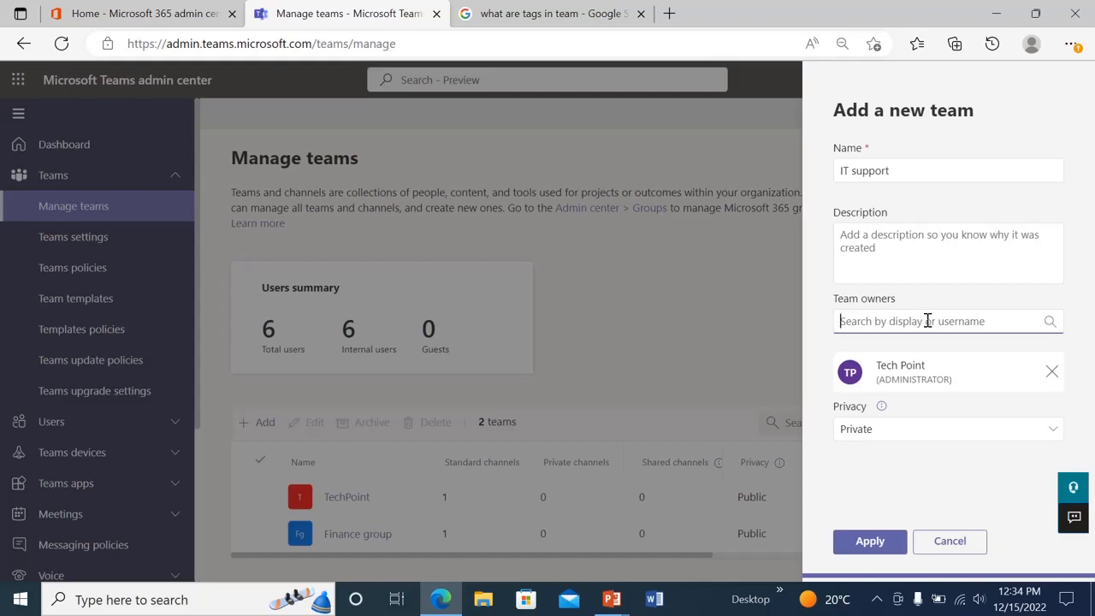
pyautogui.write('le')
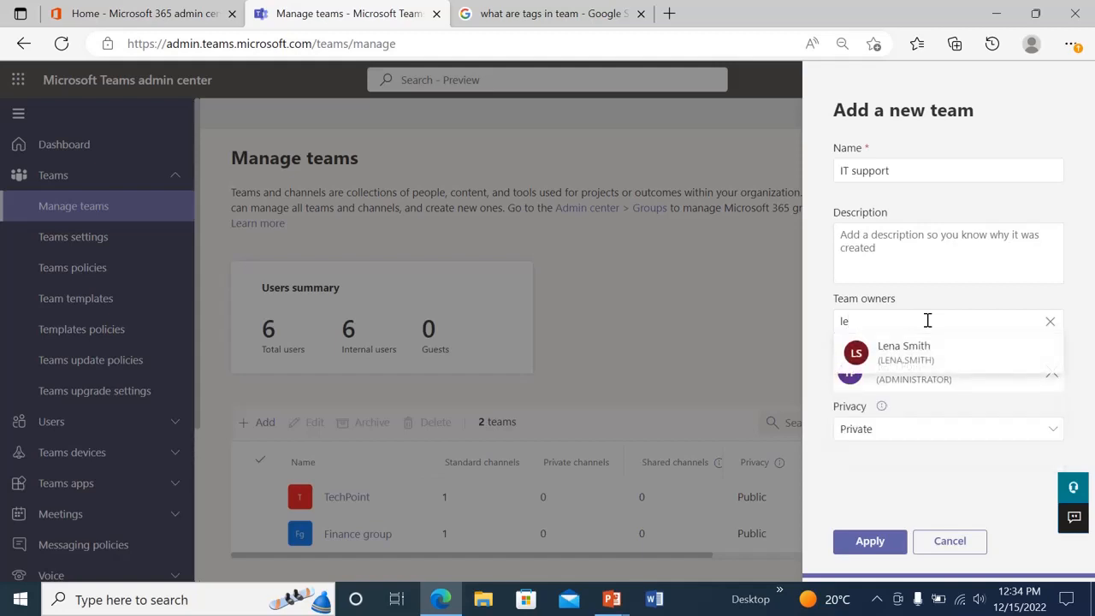
pyautogui.click(910, 352)
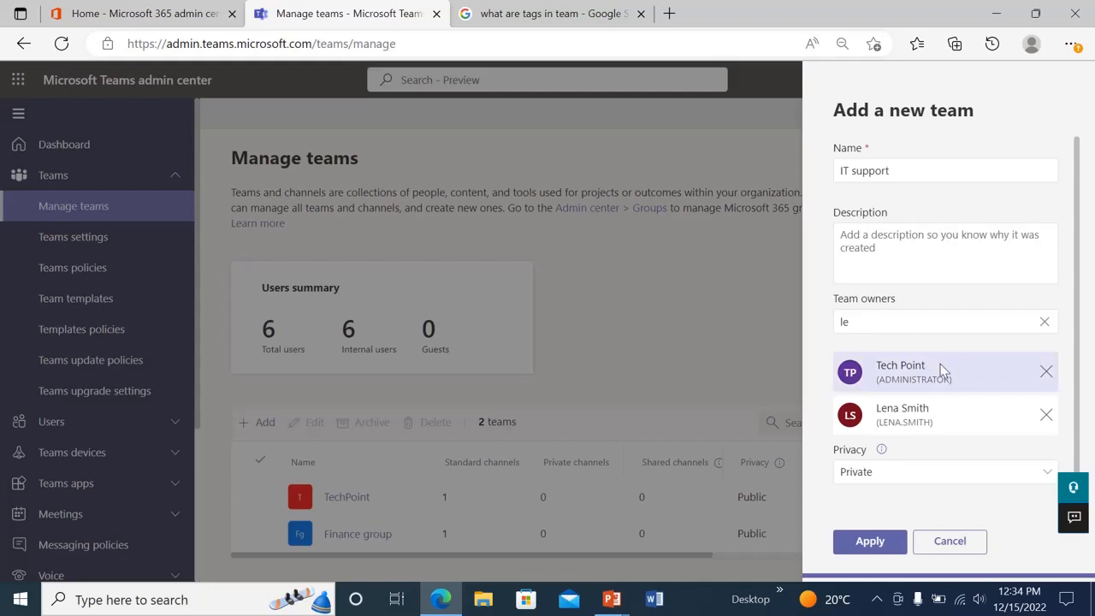
# Set the team's privacy to Public and create it with the administrator account removed from the owners.
pyautogui.click(951, 478)
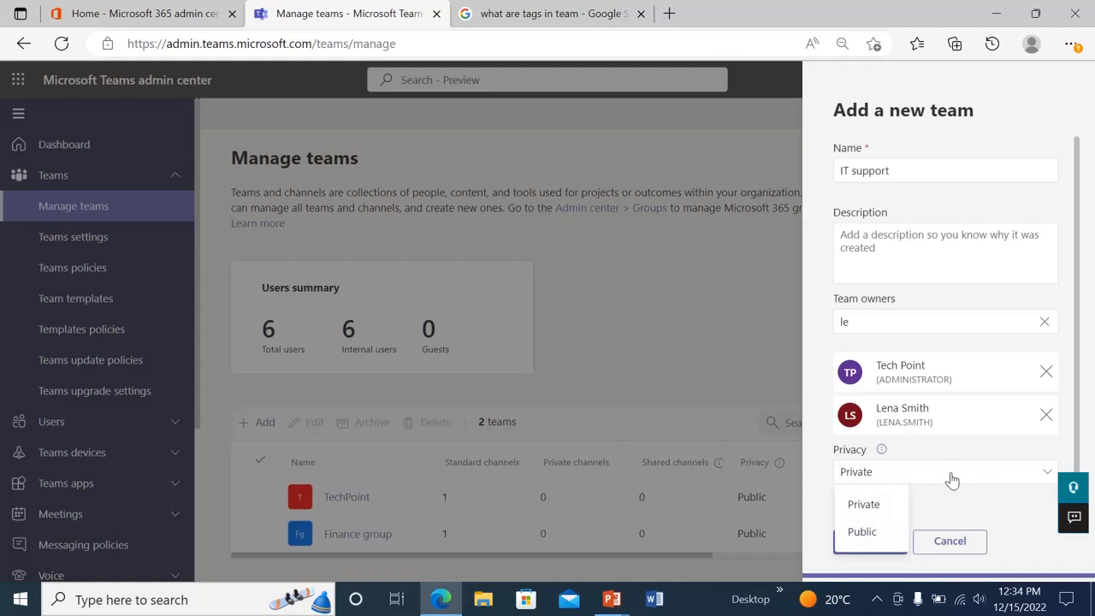
pyautogui.click(866, 531)
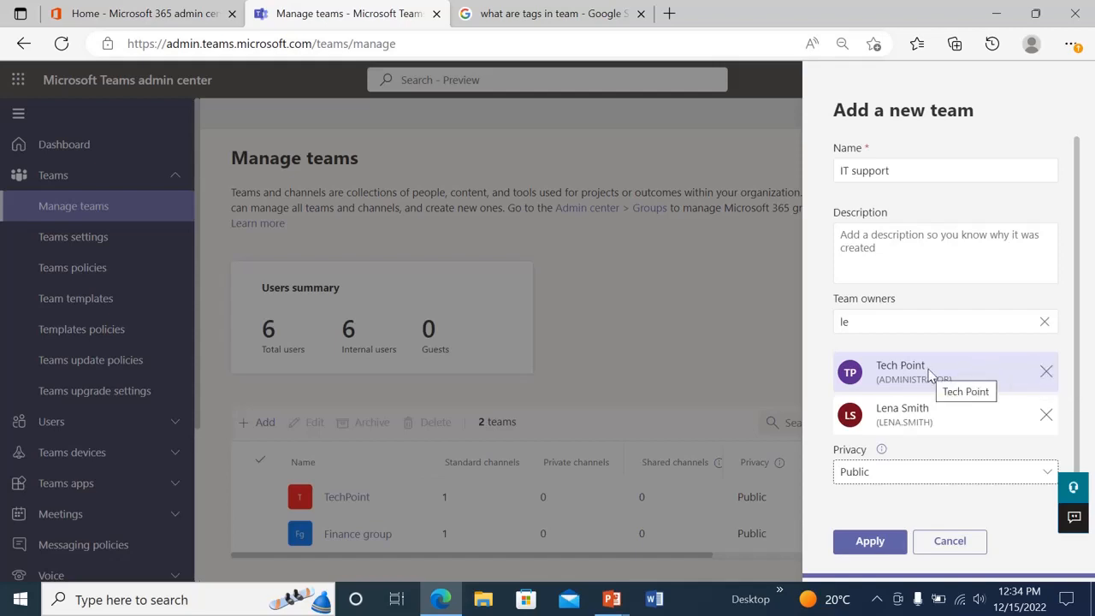
pyautogui.click(1045, 372)
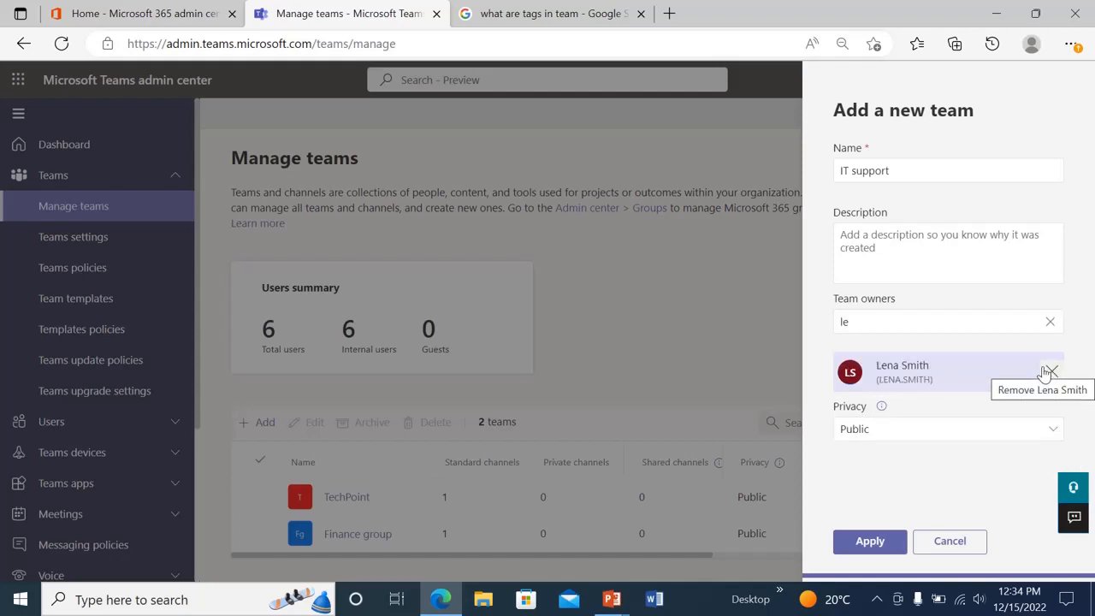
pyautogui.click(864, 543)
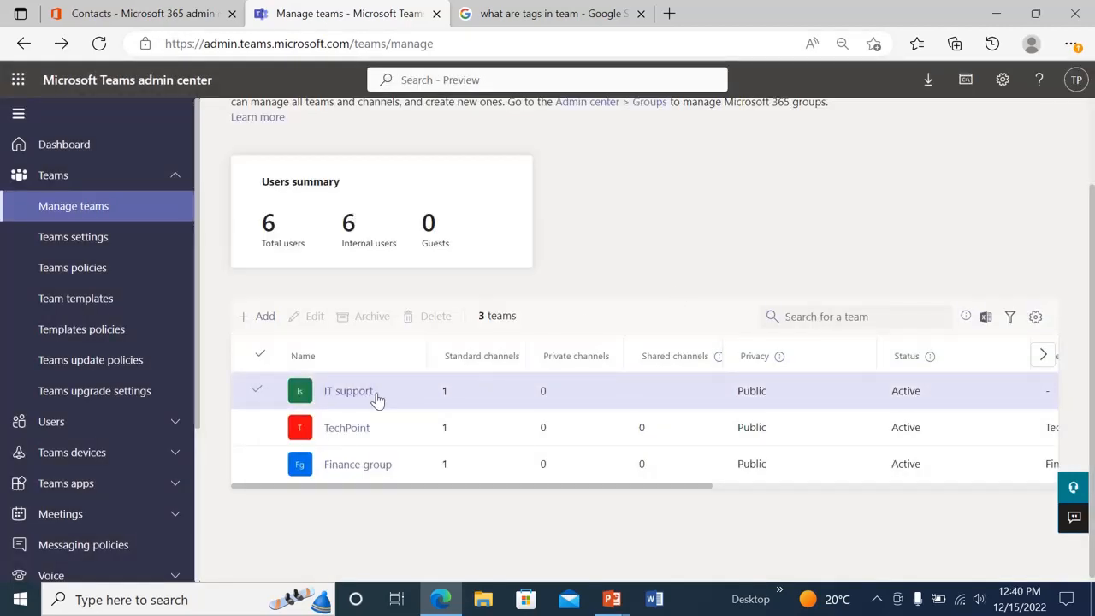
# Check the active teams and groups in the Microsoft 365 admin center, and return to the Teams admin center.
pyautogui.click(195, 13)
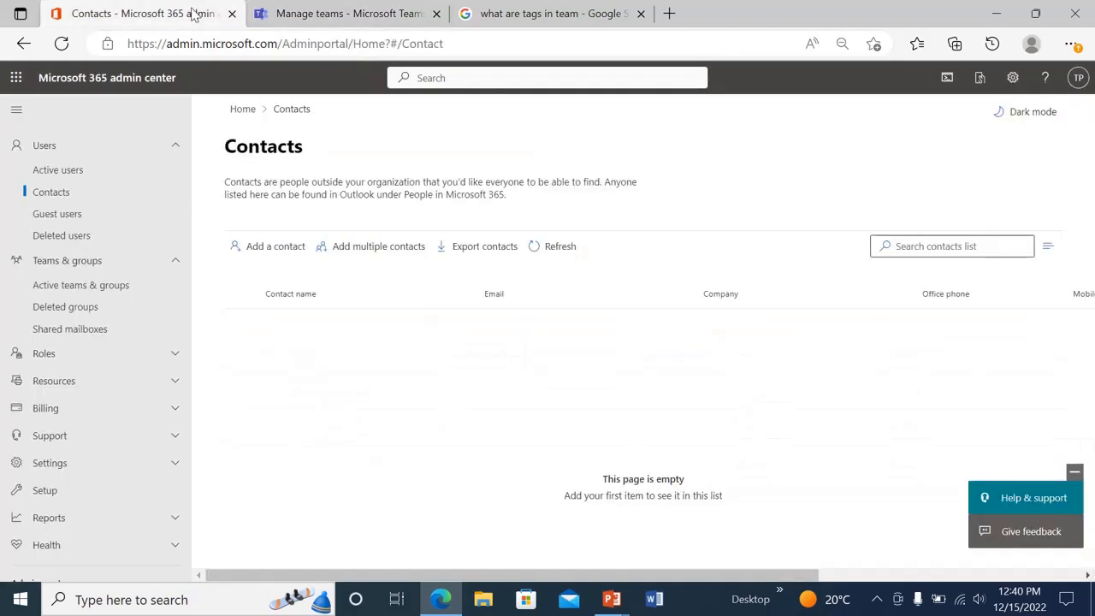
pyautogui.click(94, 289)
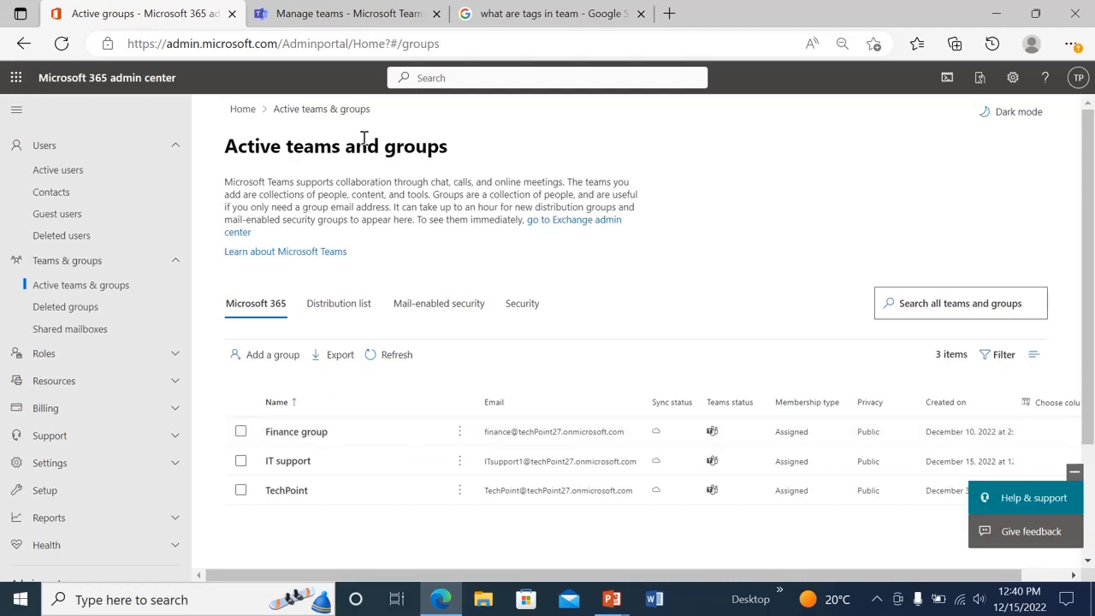
pyautogui.click(347, 15)
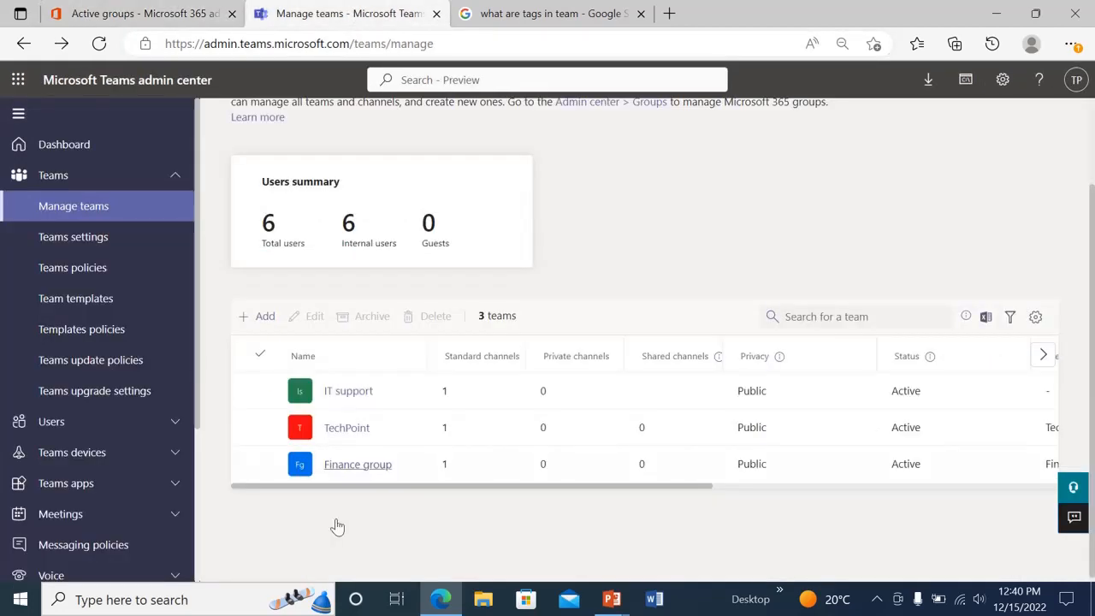
# Open the IT support team and select the user titled Manager as a member to add.
pyautogui.moveTo(1093, 276); pyautogui.dragTo(1093, 283)
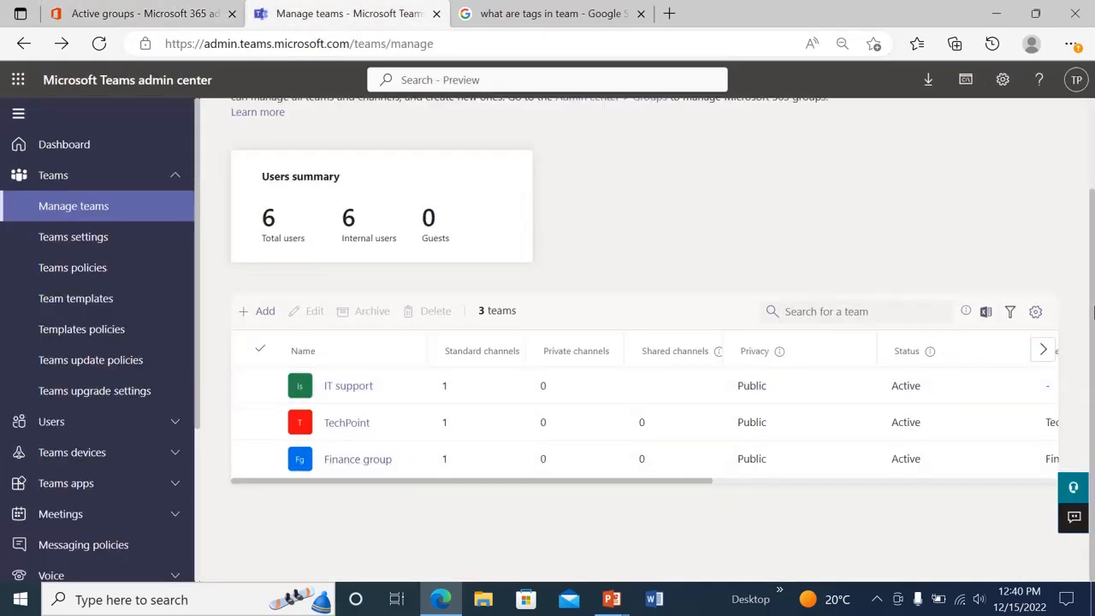
pyautogui.click(345, 386)
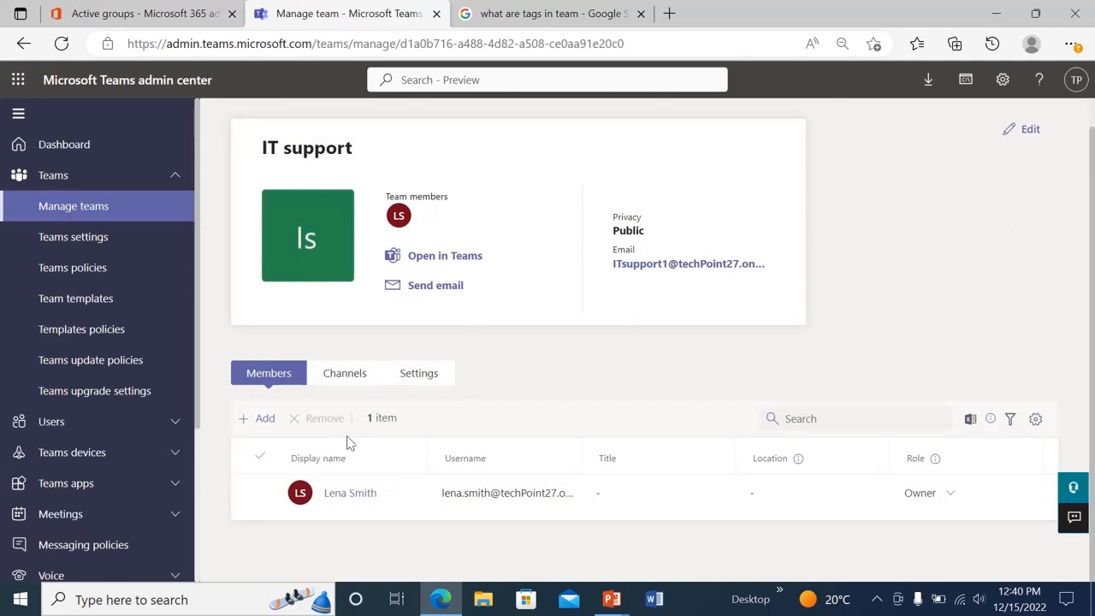
pyautogui.click(261, 419)
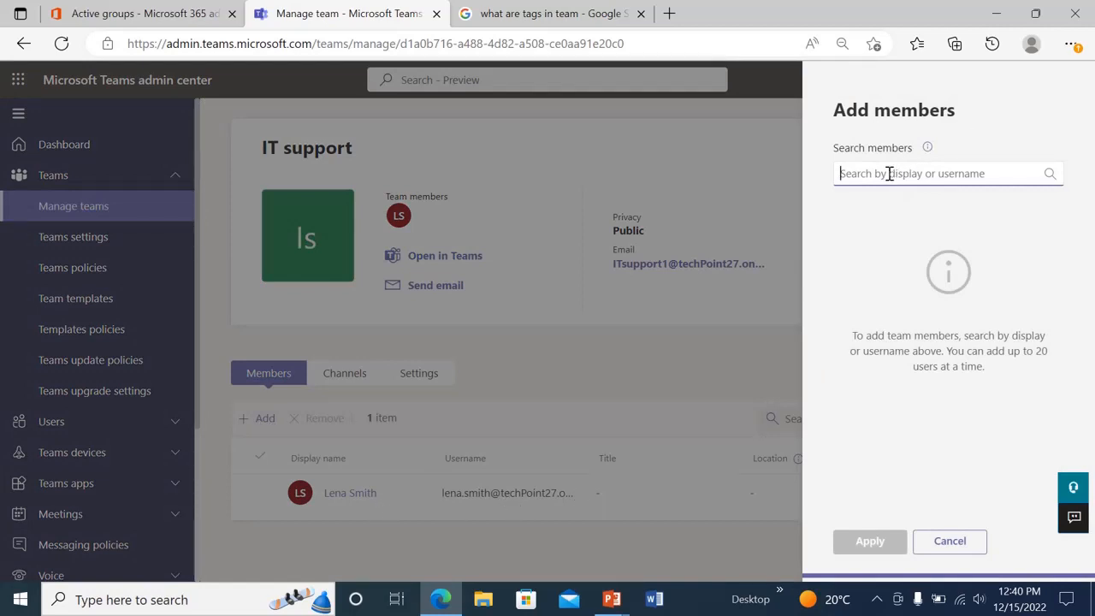
pyautogui.write('j')
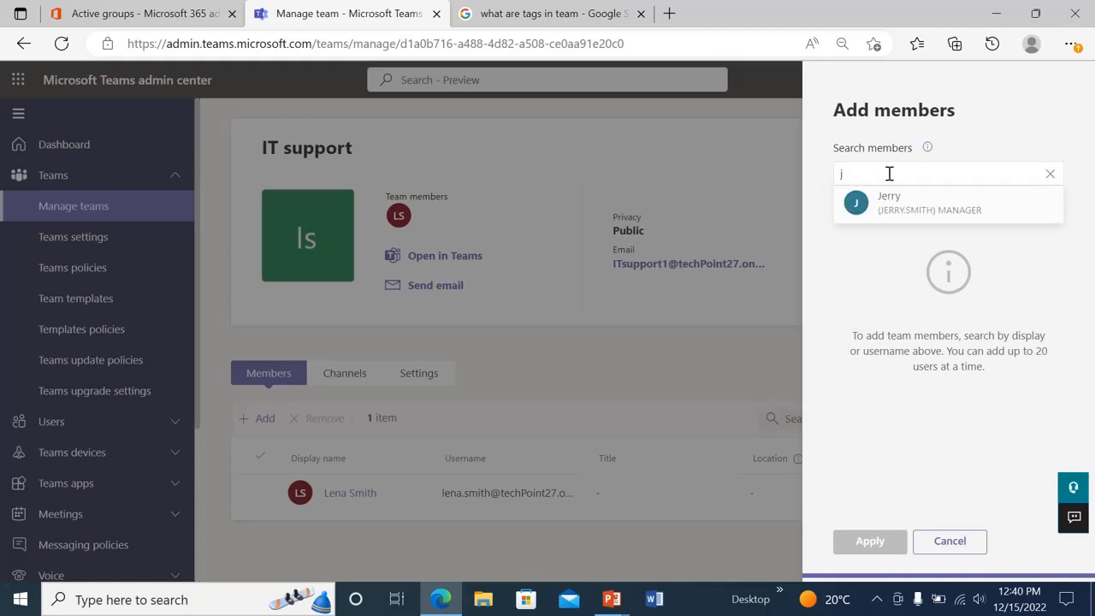
pyautogui.click(890, 200)
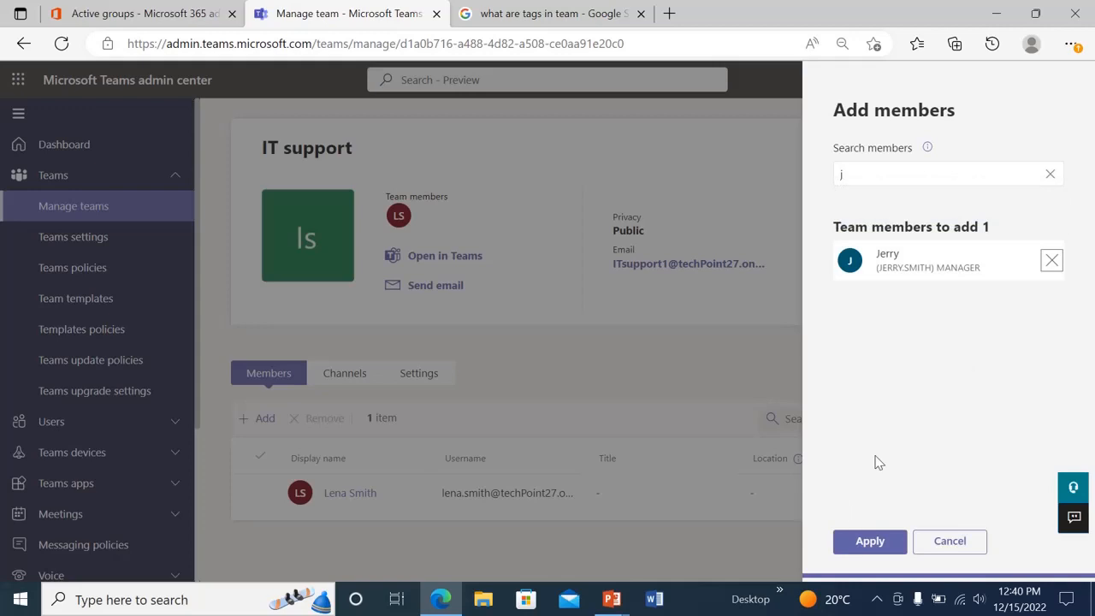
# Select the user titled Admin Assistance as well and add both selected users to the IT support team.
pyautogui.click(882, 173)
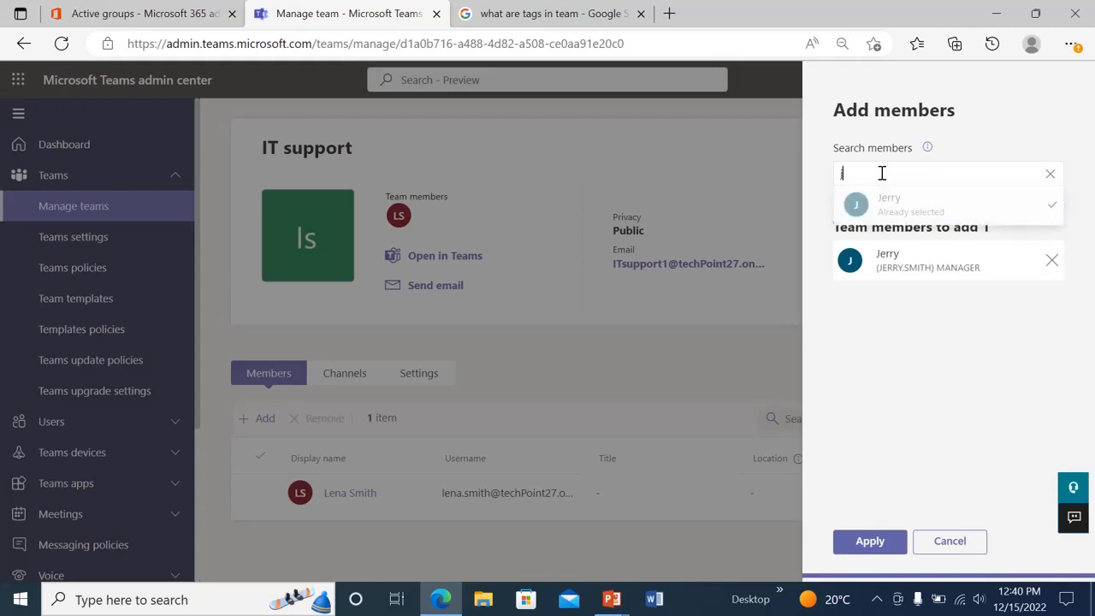
pyautogui.press('BackSpace')
pyautogui.write('tom')
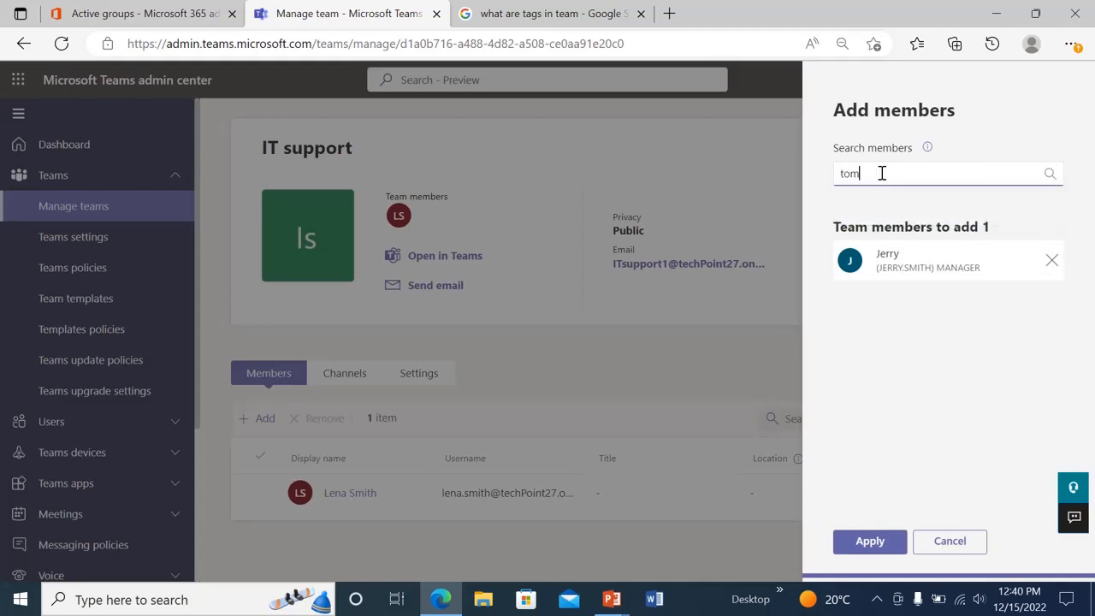
pyautogui.click(884, 197)
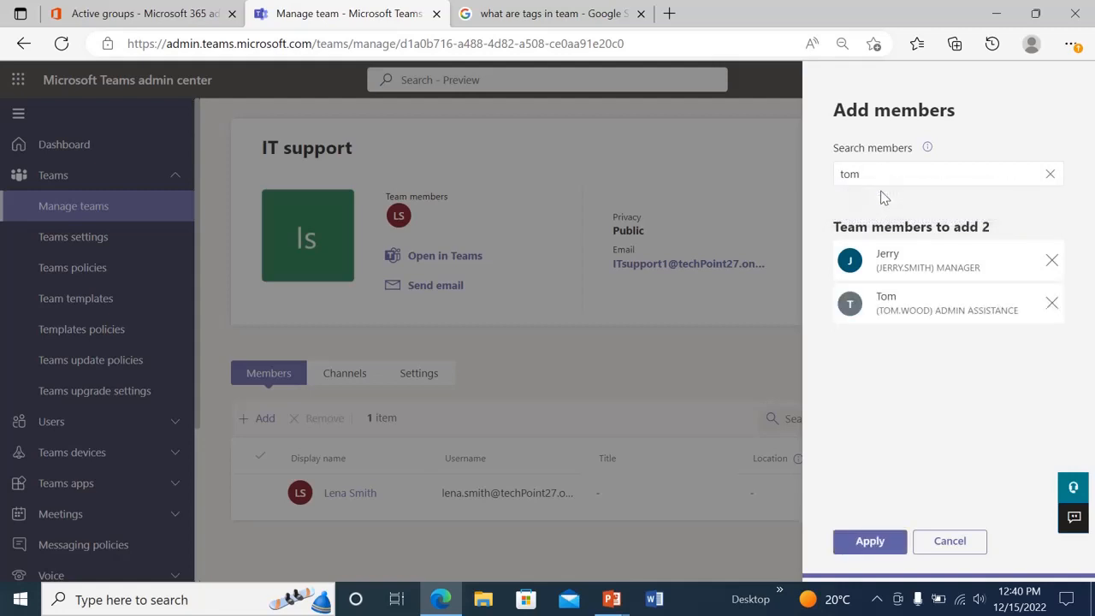
pyautogui.click(869, 542)
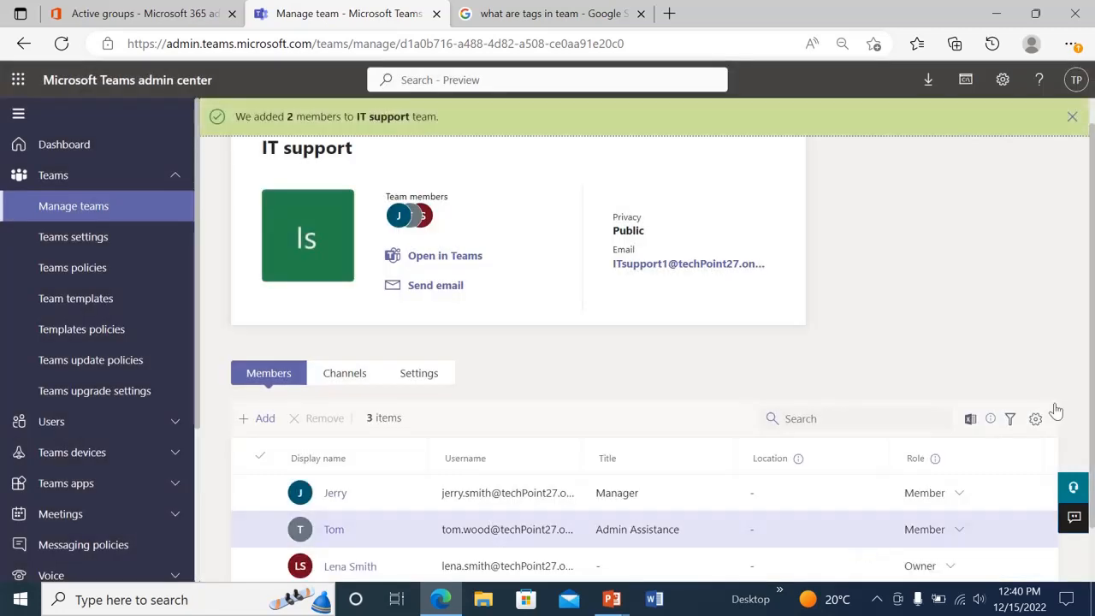
pyautogui.moveTo(1094, 361); pyautogui.dragTo(1091, 436)
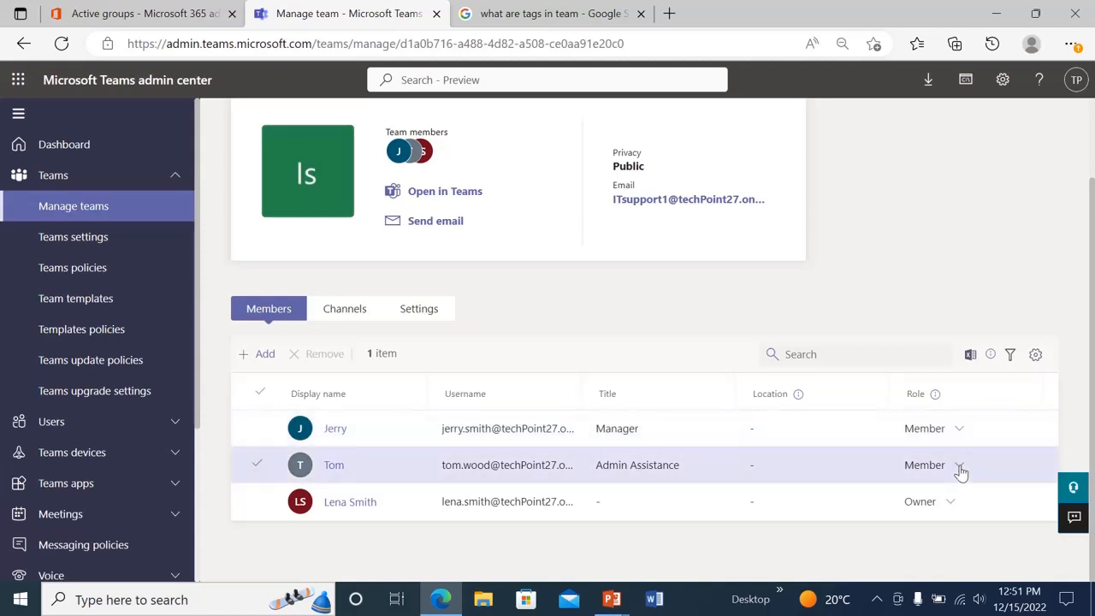
# Open the organization-wide Teams settings and allow team owners and members to manage tags.
pyautogui.click(80, 237)
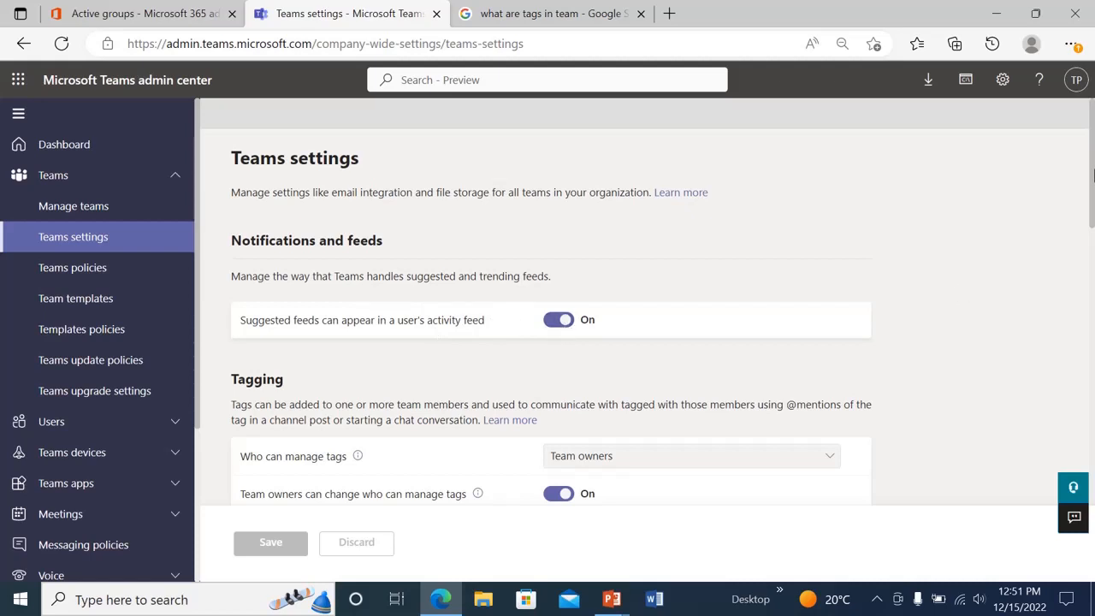
pyautogui.scroll(-3, 650, 299)
pyautogui.scroll(1, 549, 223)
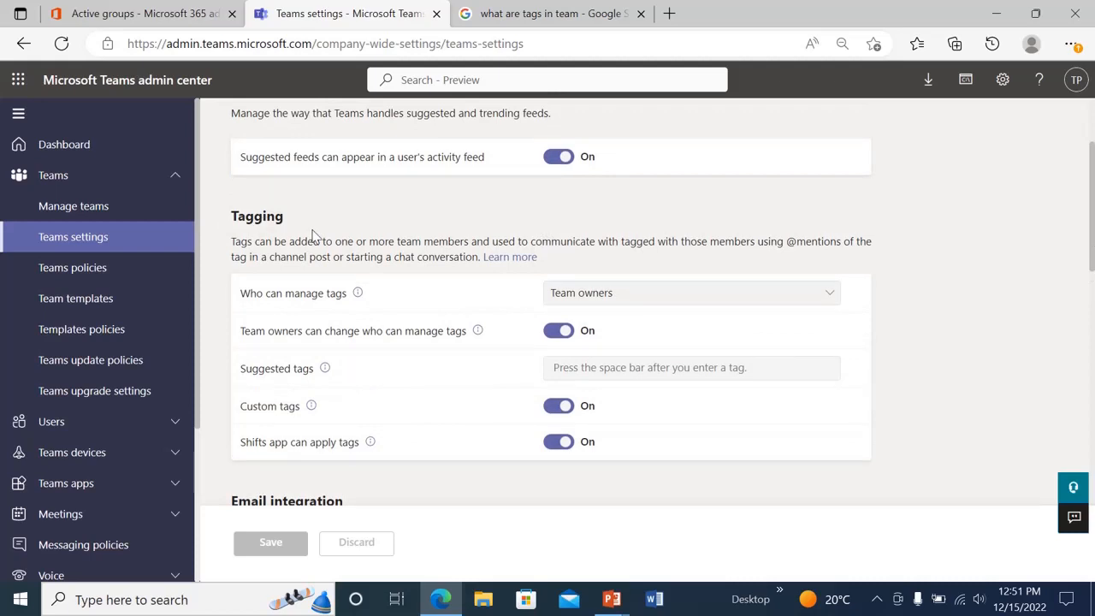
pyautogui.click(737, 296)
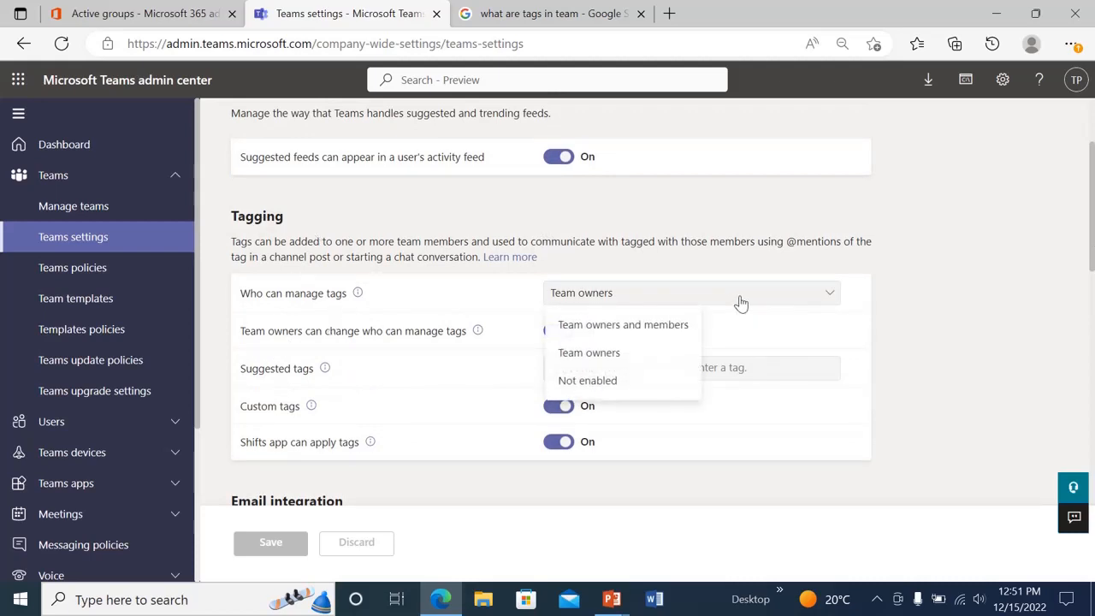
pyautogui.click(589, 326)
# Turn off Citrix files, Box and Egnyte among the file storage and sharing options.
pyautogui.scroll(-2, 1093, 184)
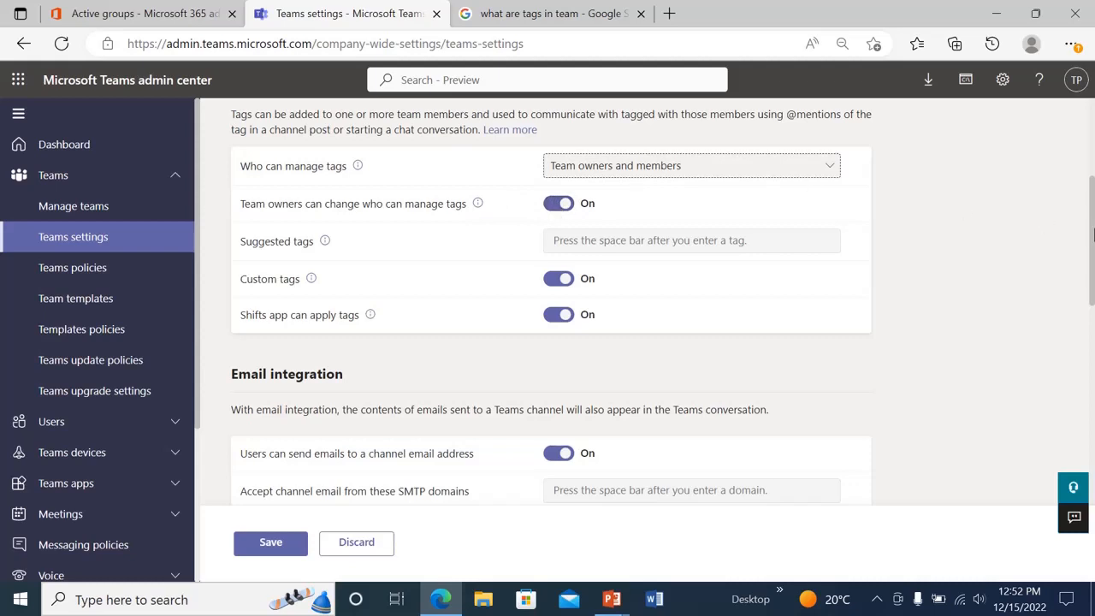
pyautogui.moveTo(1093, 232); pyautogui.dragTo(1092, 264)
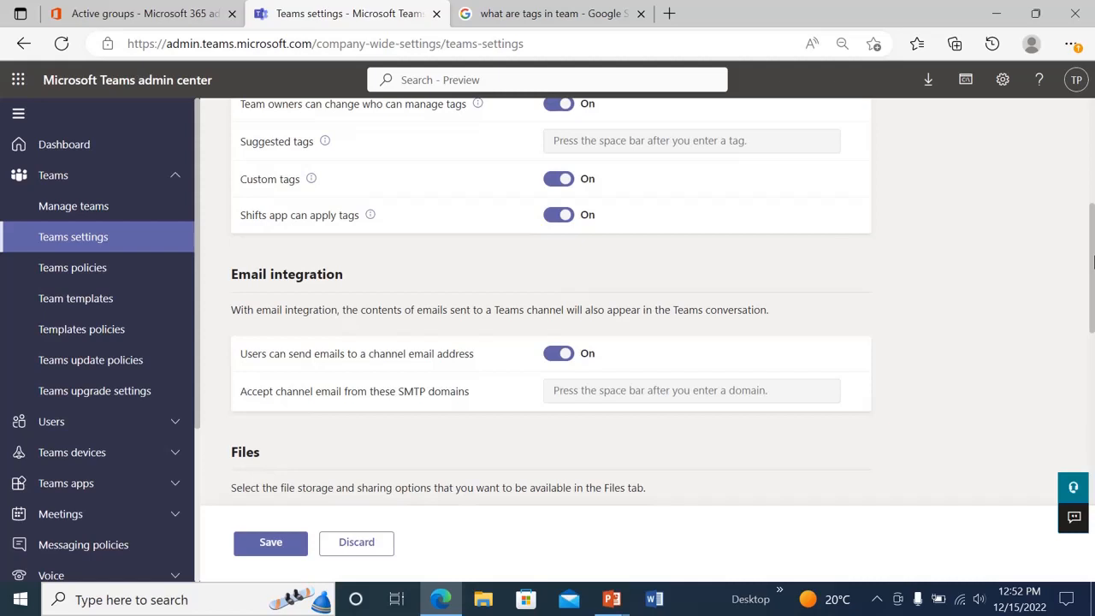
pyautogui.moveTo(1092, 263); pyautogui.dragTo(1093, 314)
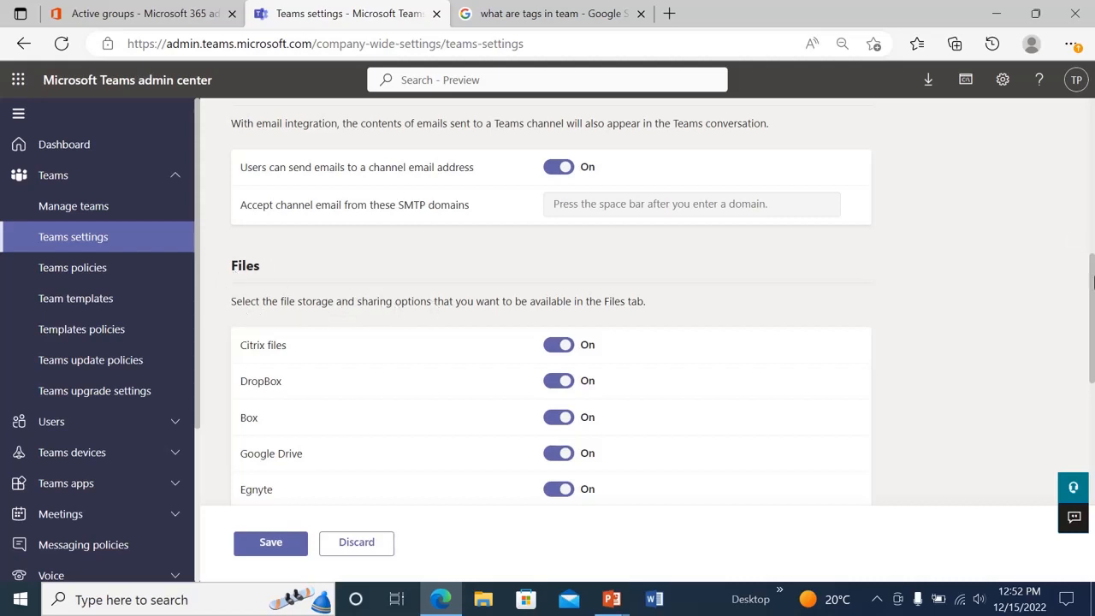
pyautogui.moveTo(1092, 282); pyautogui.dragTo(1092, 307)
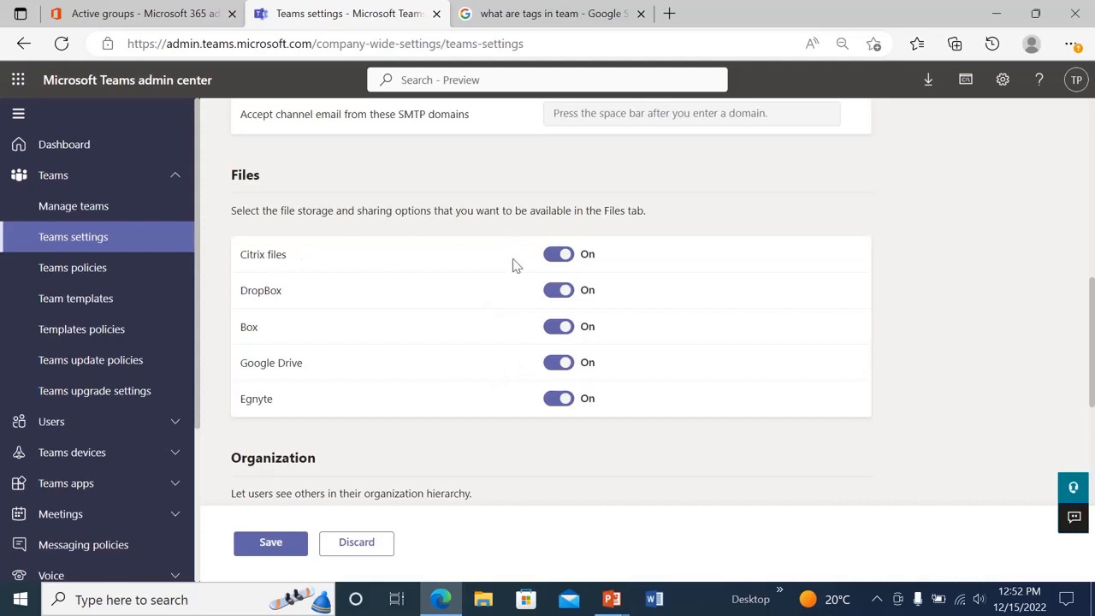
pyautogui.click(556, 260)
pyautogui.click(554, 334)
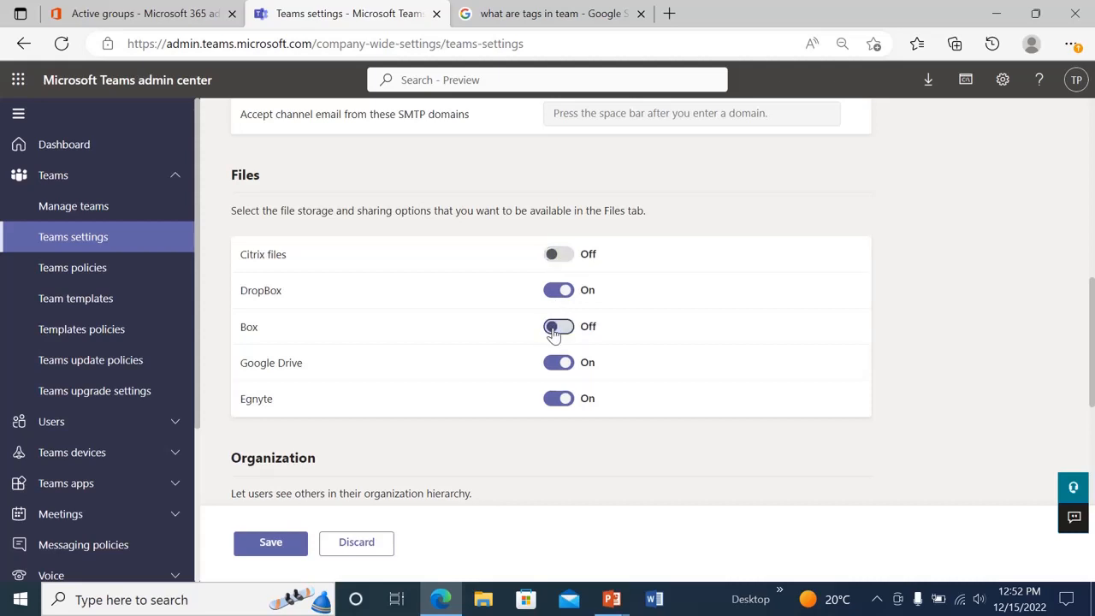
pyautogui.click(557, 402)
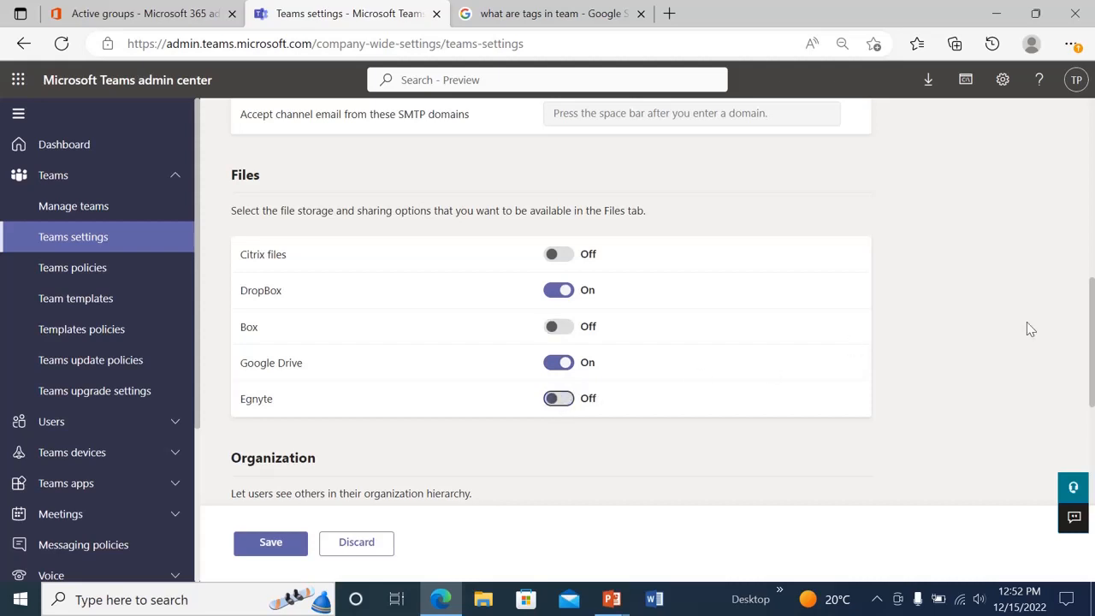
# Check the secondary authentication choices for accessing meeting content on devices, and save and confirm the Teams settings changes.
pyautogui.moveTo(1093, 321); pyautogui.dragTo(1092, 437)
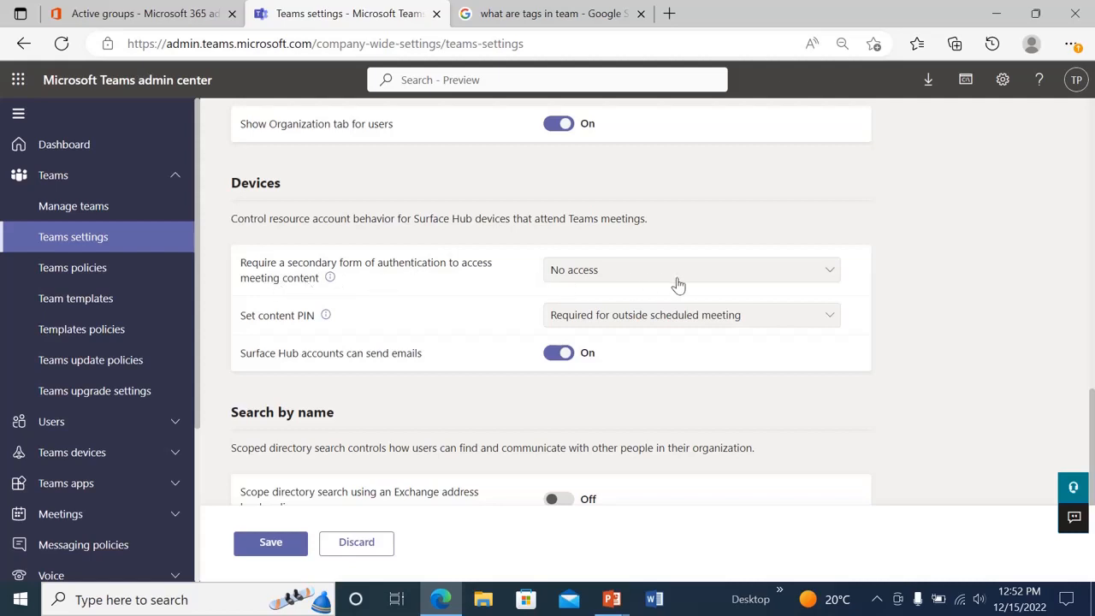
pyautogui.click(727, 272)
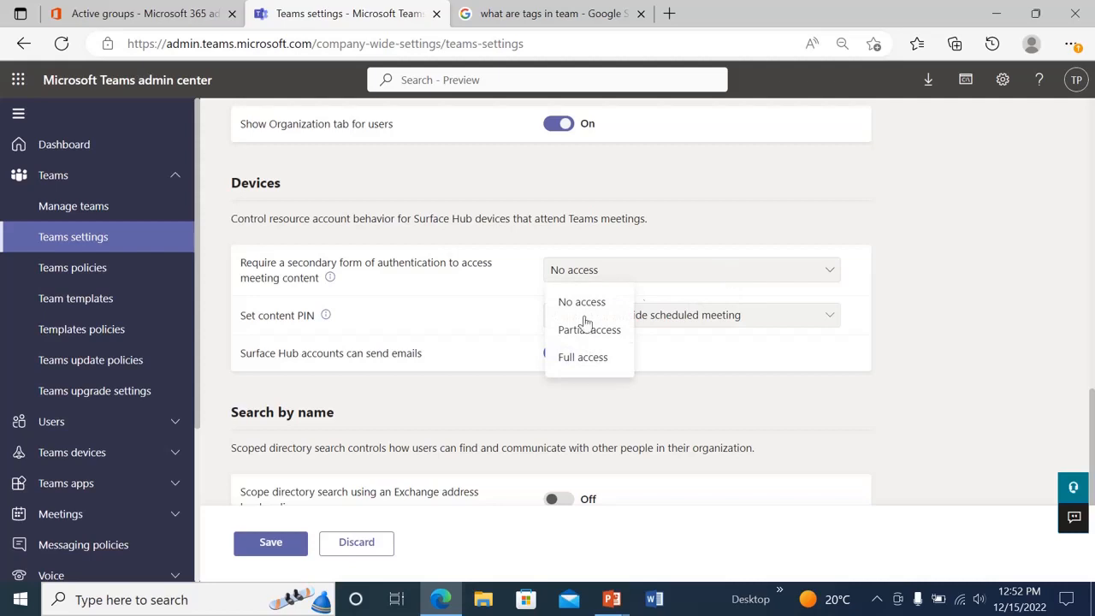
pyautogui.click(456, 296)
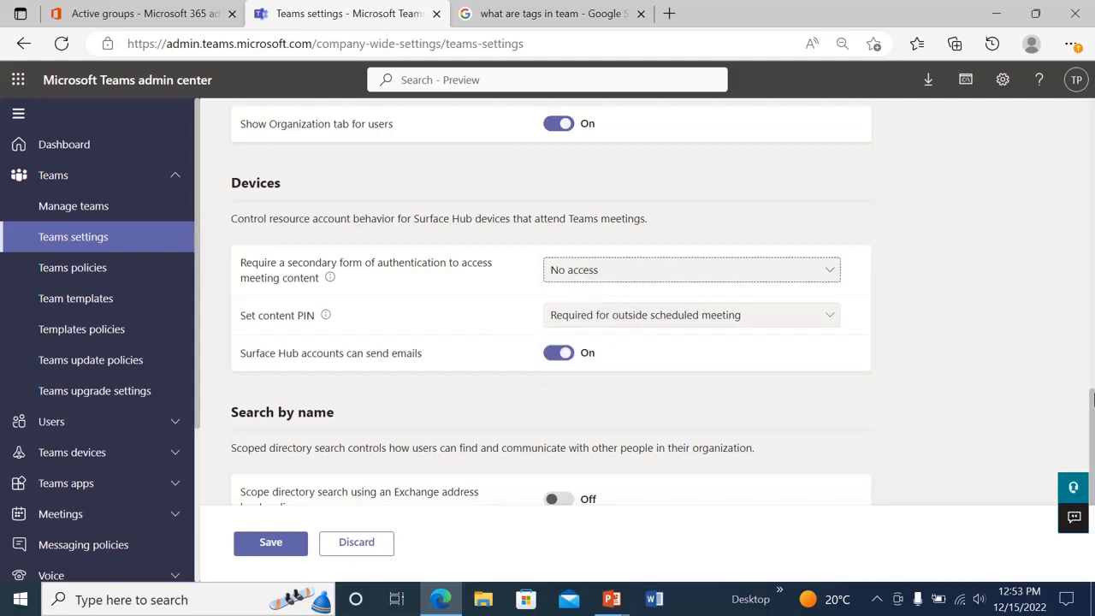
pyautogui.moveTo(1093, 409); pyautogui.dragTo(1093, 489)
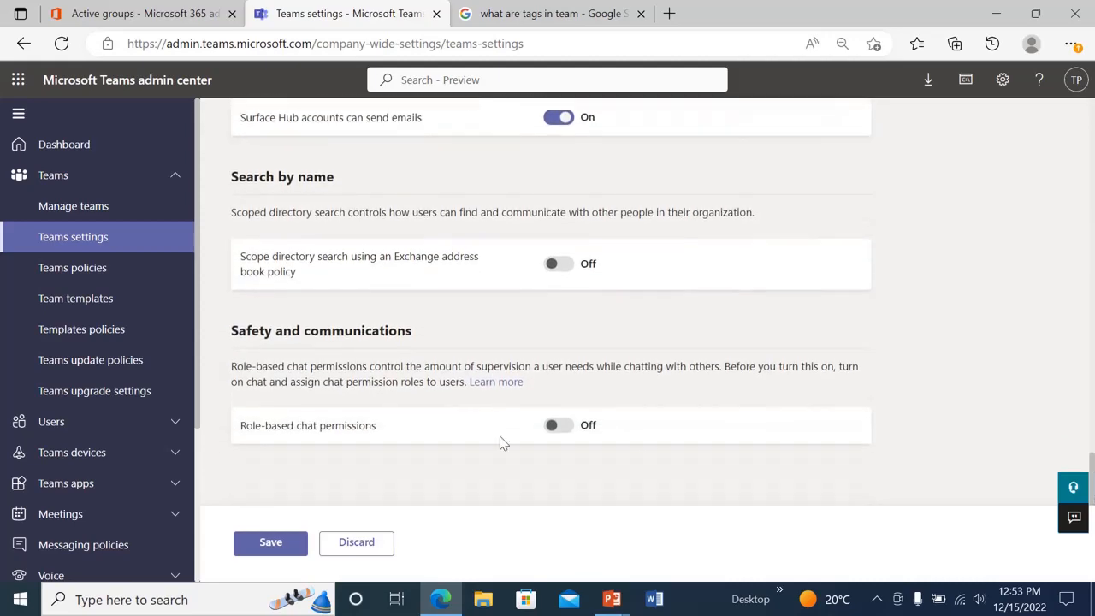
pyautogui.click(267, 545)
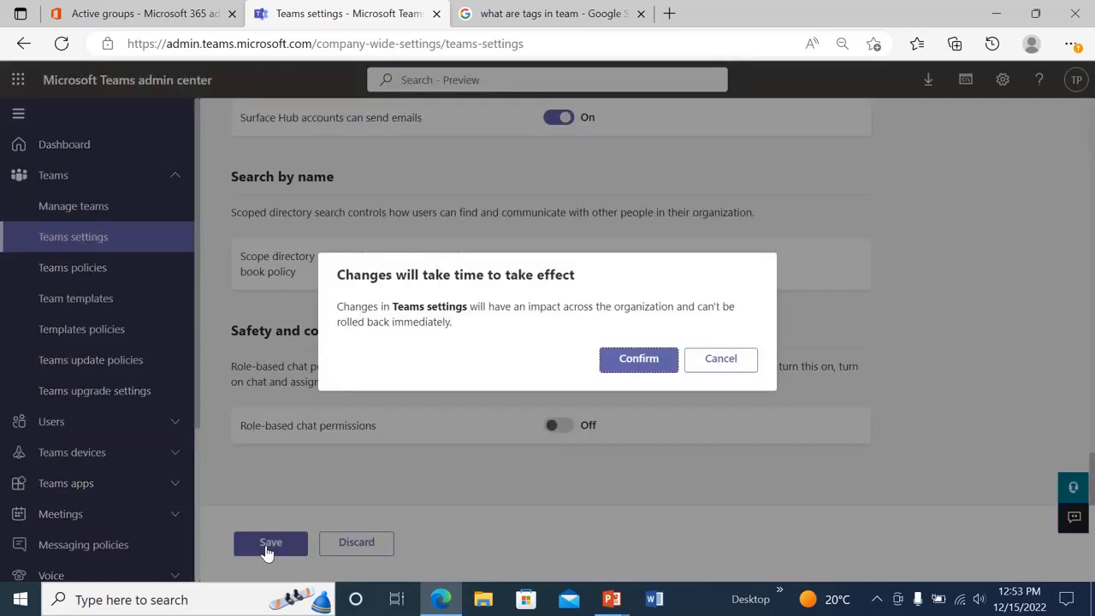
pyautogui.click(643, 361)
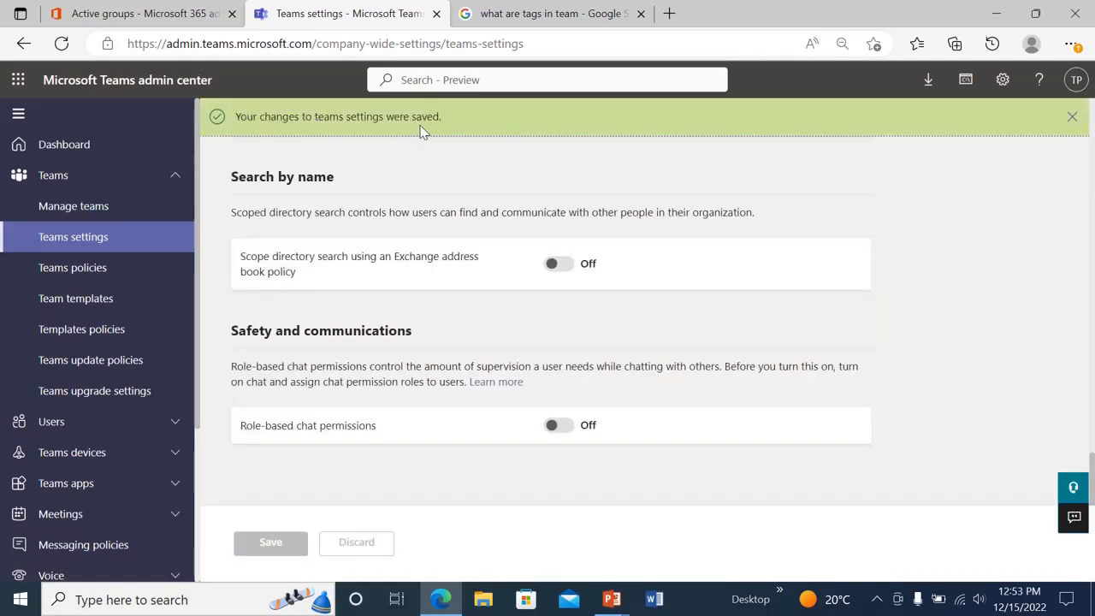
# Open the Teams policies and start a new policy named "Itsupport policy".
pyautogui.click(69, 268)
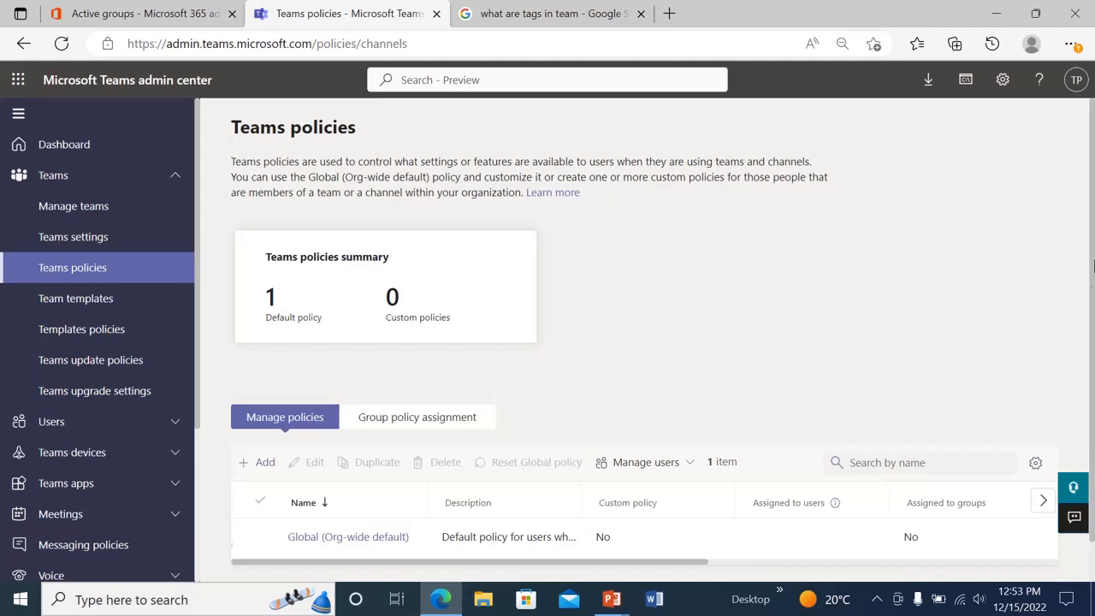
pyautogui.scroll(-1, 1093, 266)
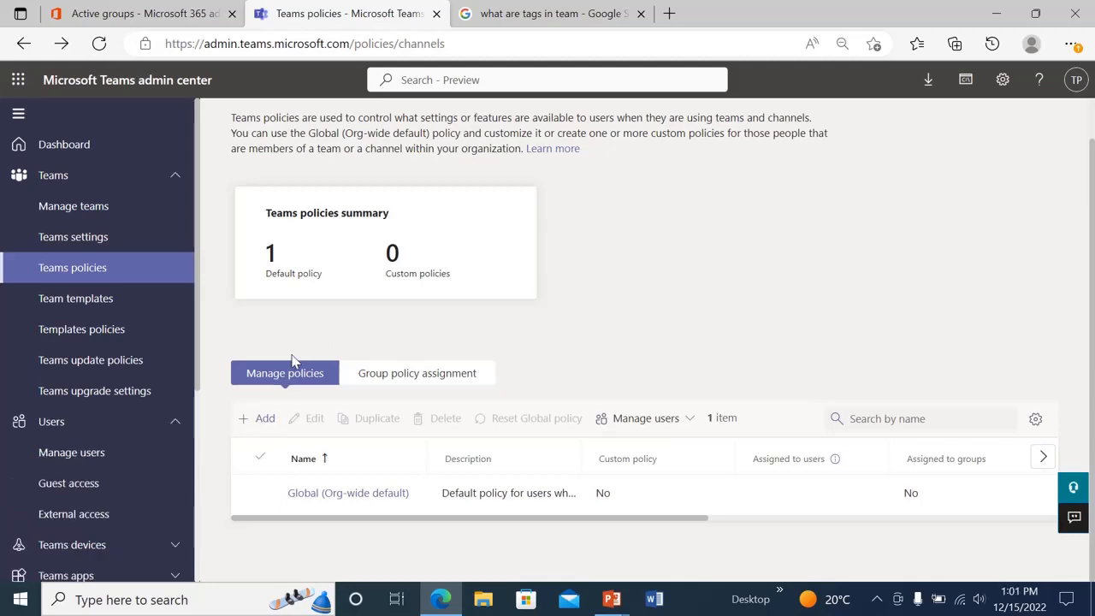
pyautogui.click(255, 419)
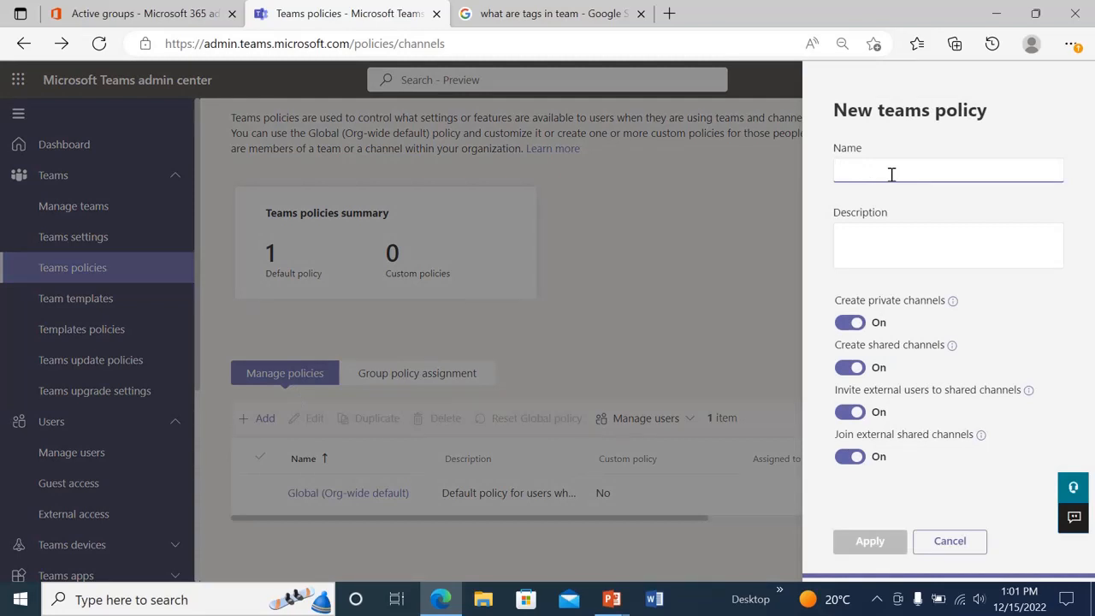
pyautogui.write('Itsupp')
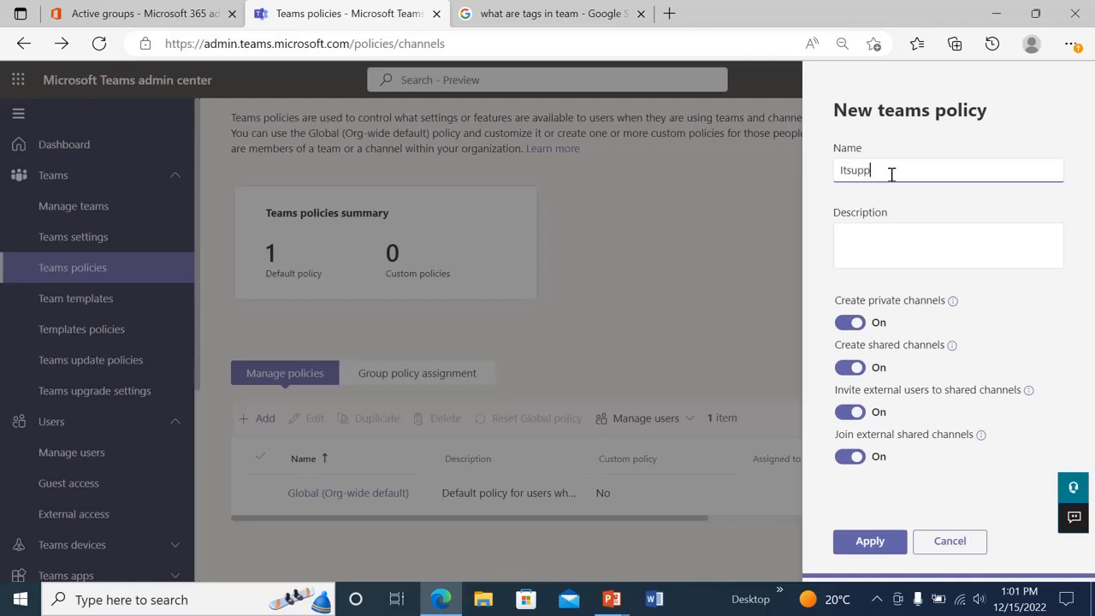
pyautogui.write('ort policy')
pyautogui.click(864, 248)
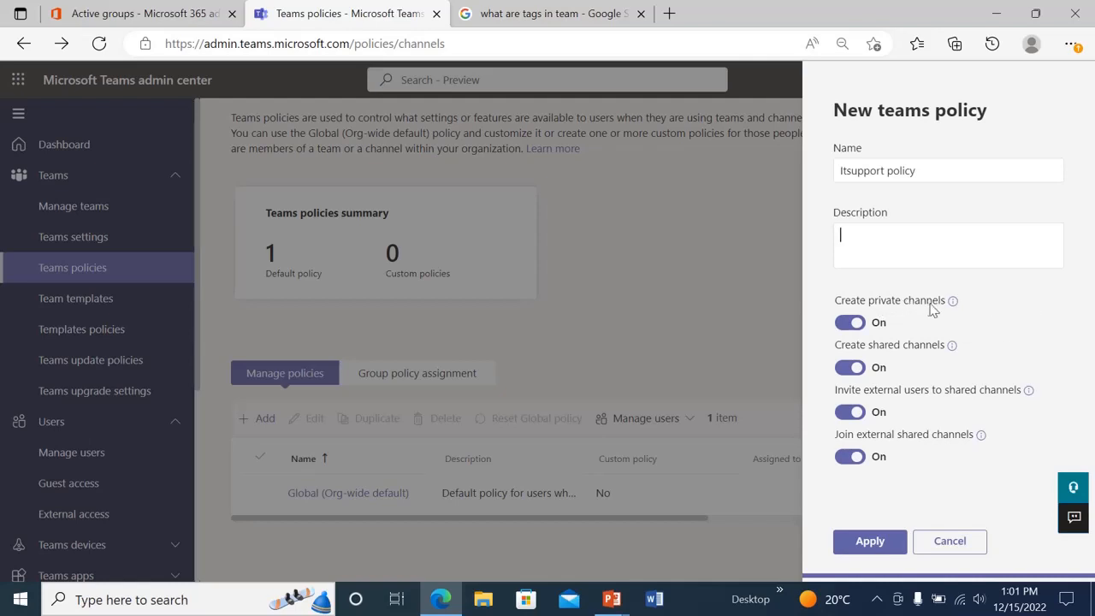
# Read the explanations of the private, shared and external channel permissions, and create the new policy.
pyautogui.moveTo(953, 305)
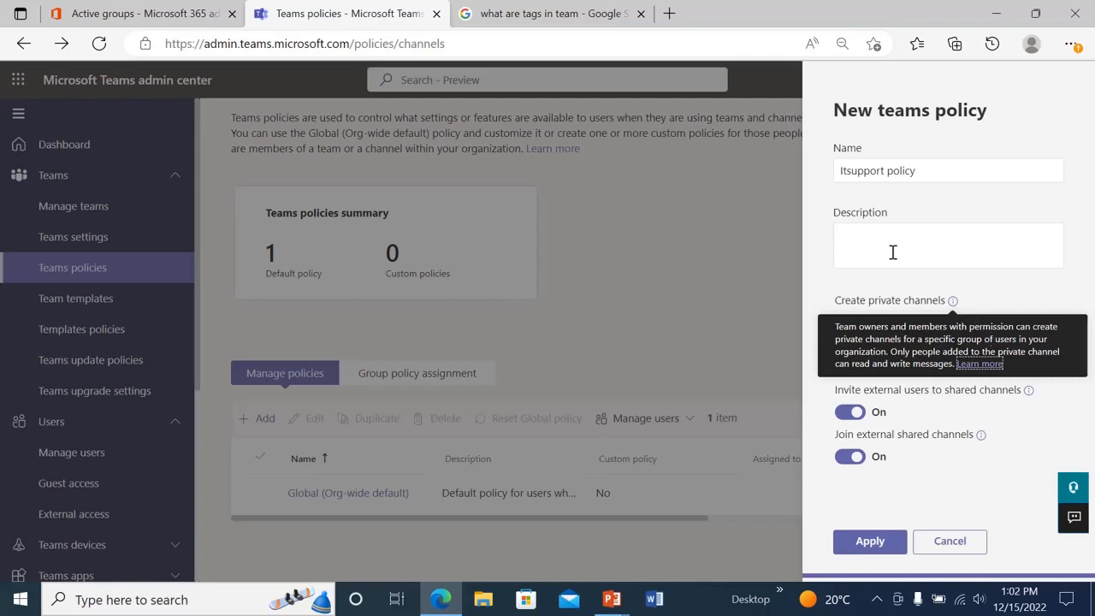
pyautogui.click(834, 290)
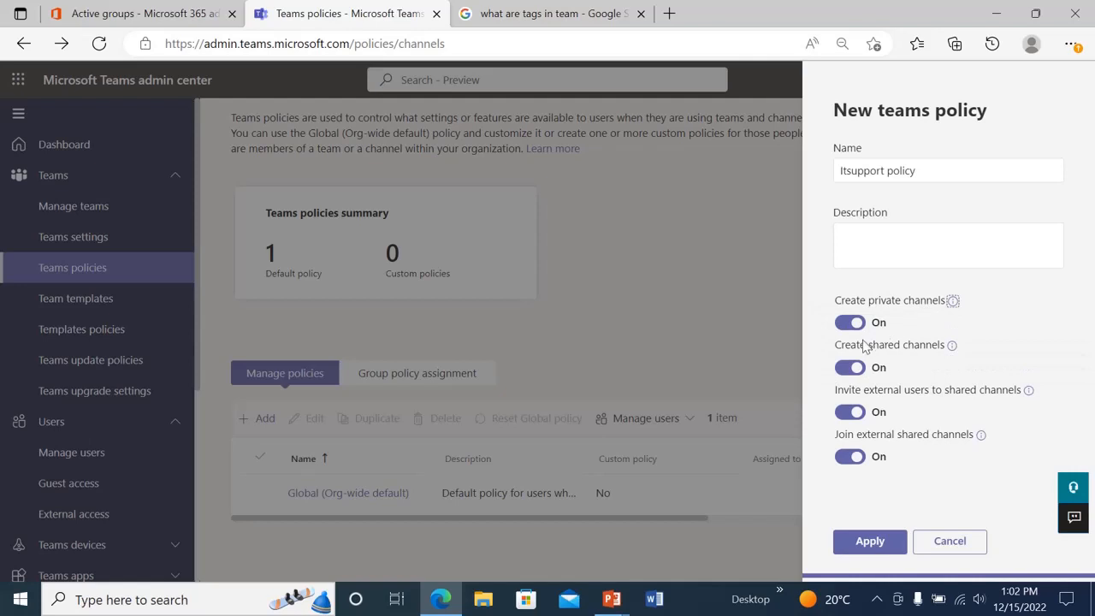
pyautogui.click(952, 345)
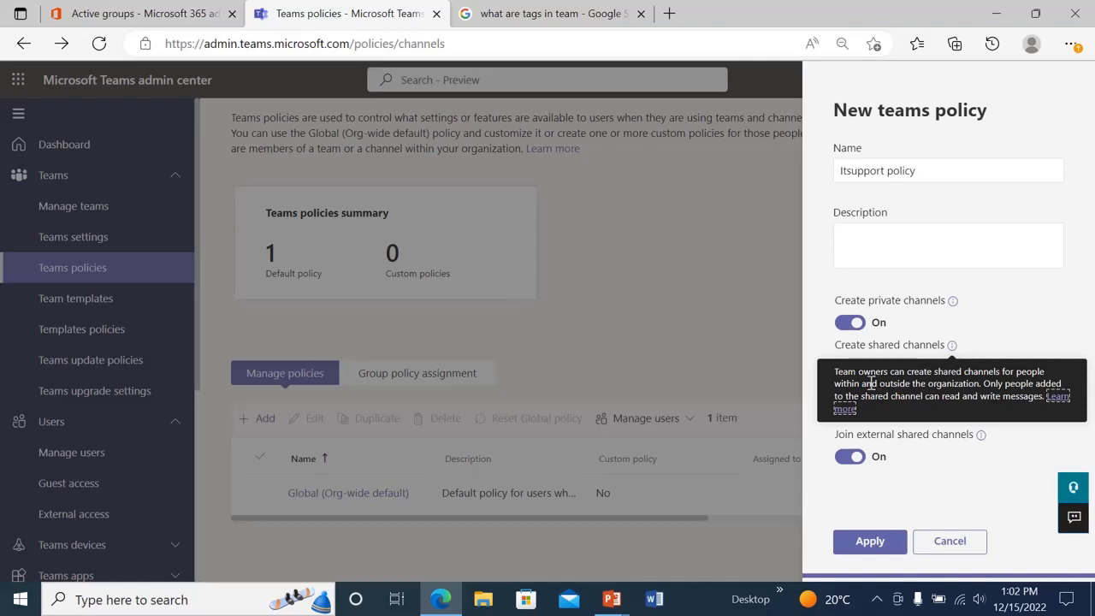
pyautogui.click(819, 345)
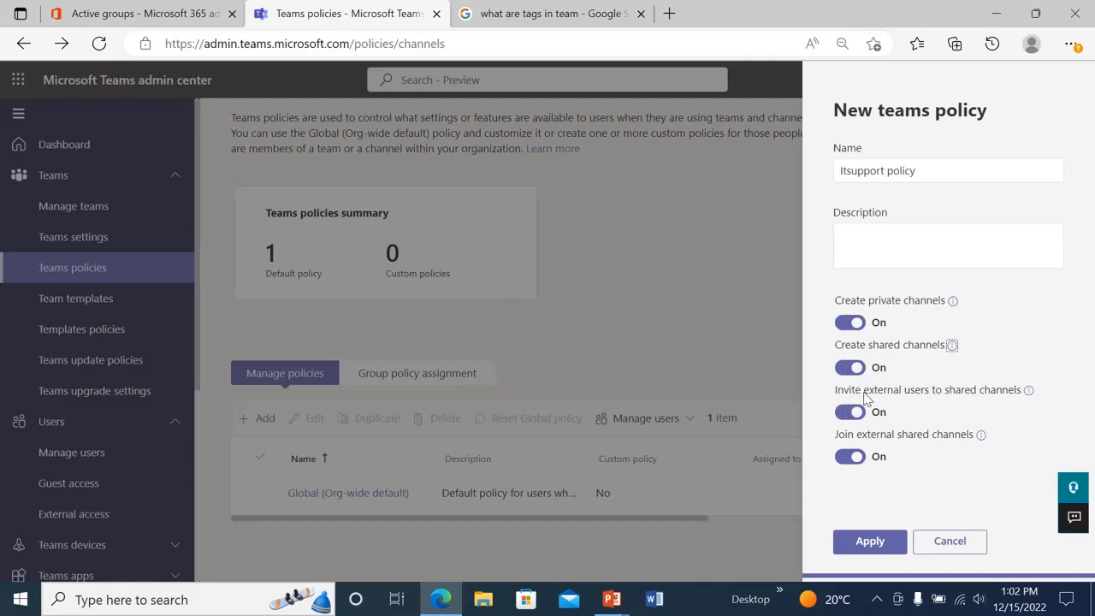
pyautogui.click(1030, 390)
pyautogui.click(979, 435)
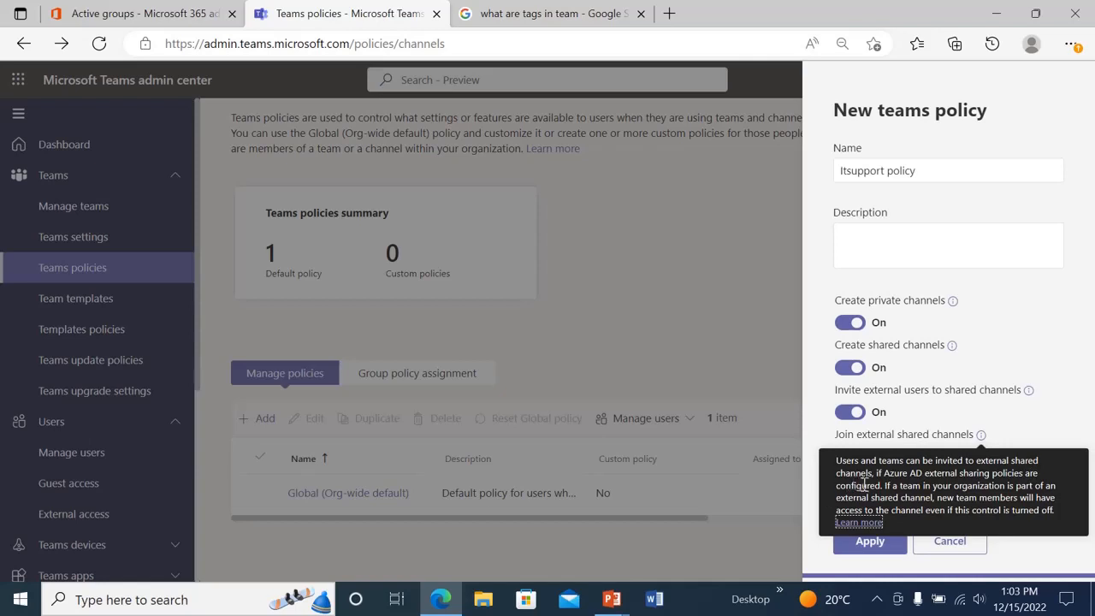
pyautogui.click(816, 413)
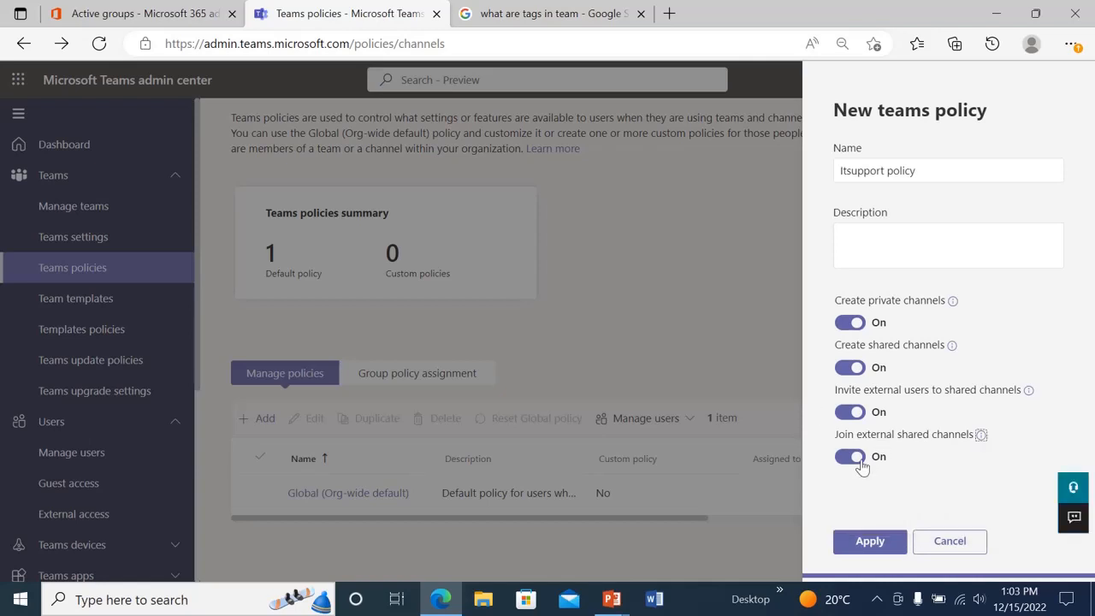
pyautogui.click(866, 547)
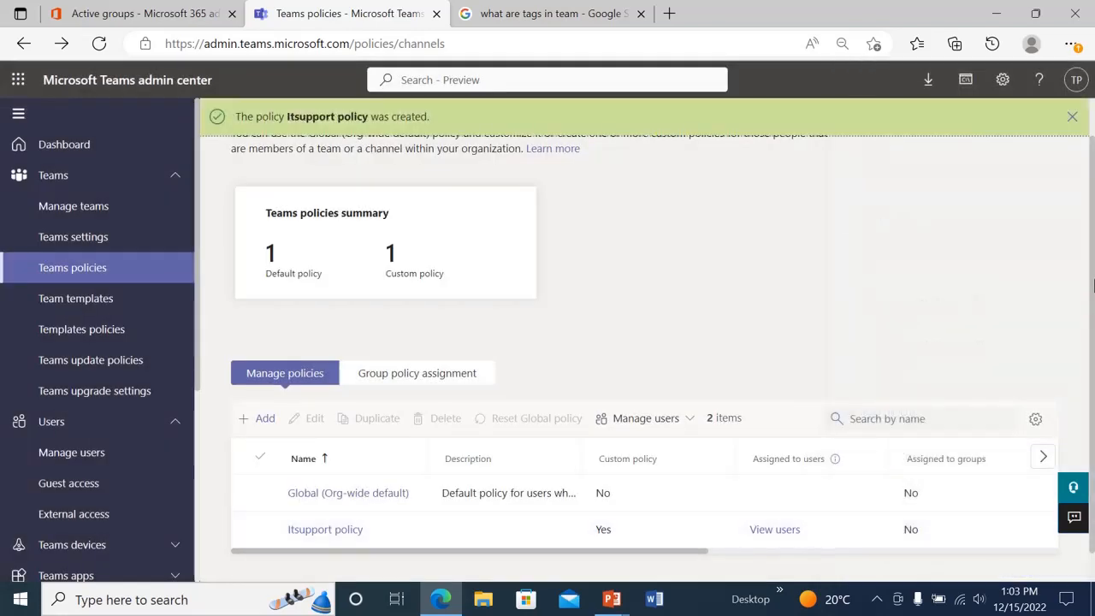
# Start a group policy assignment for the Teams policies and select the first IT support group in the results.
pyautogui.moveTo(1092, 320); pyautogui.dragTo(1093, 342)
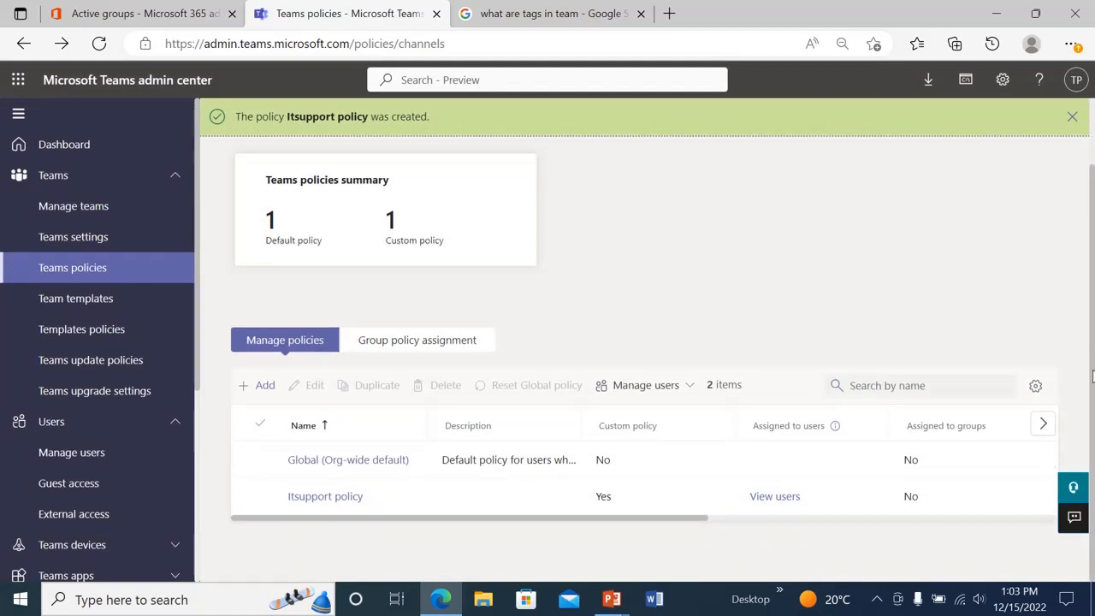
pyautogui.click(312, 501)
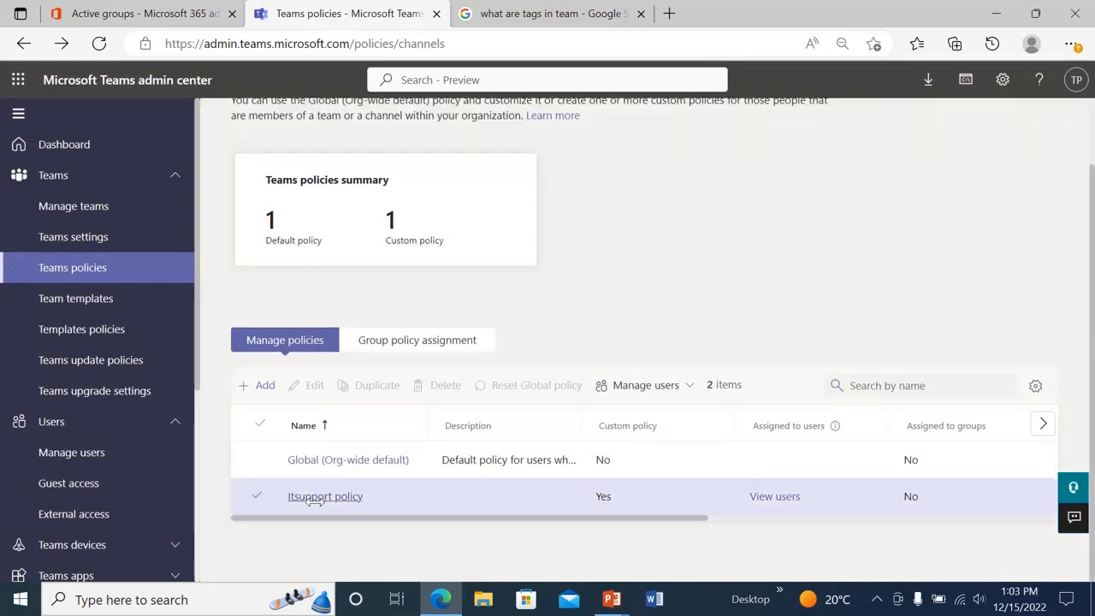
pyautogui.click(395, 346)
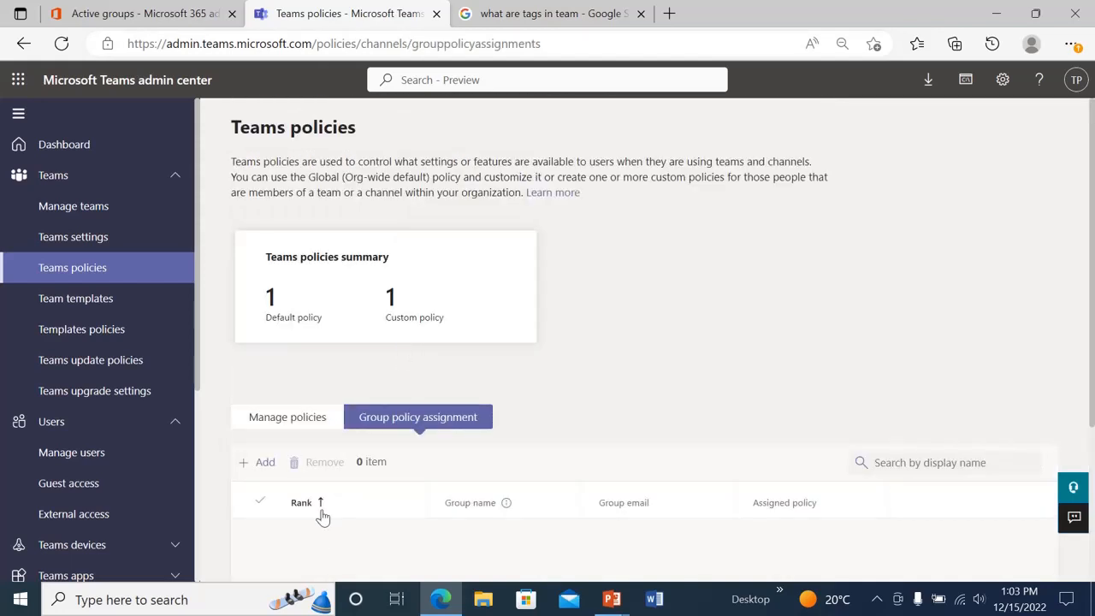
pyautogui.click(253, 469)
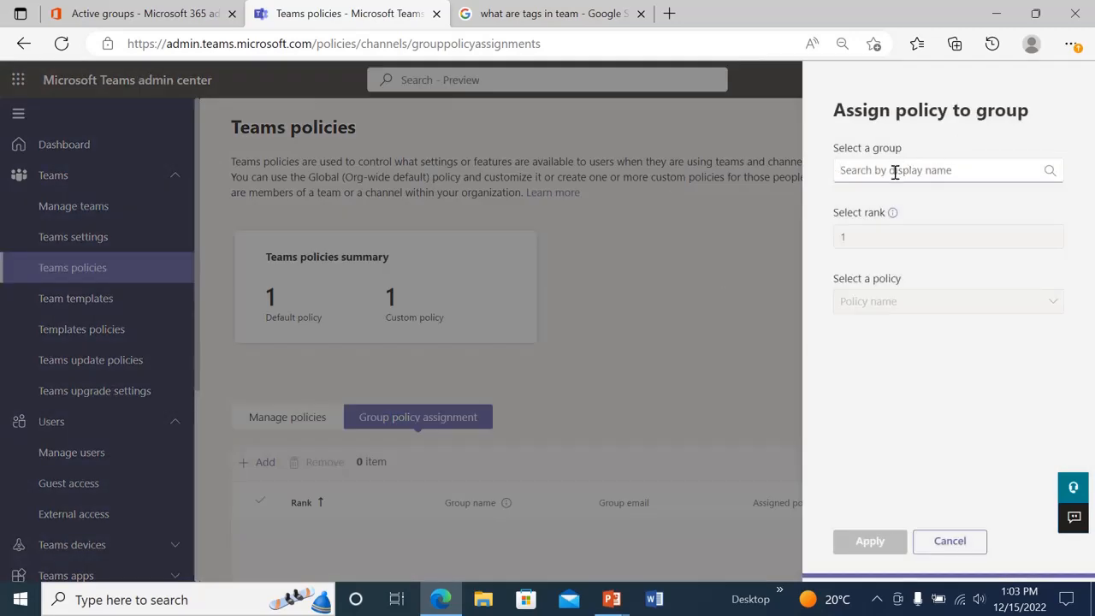
pyautogui.write('it')
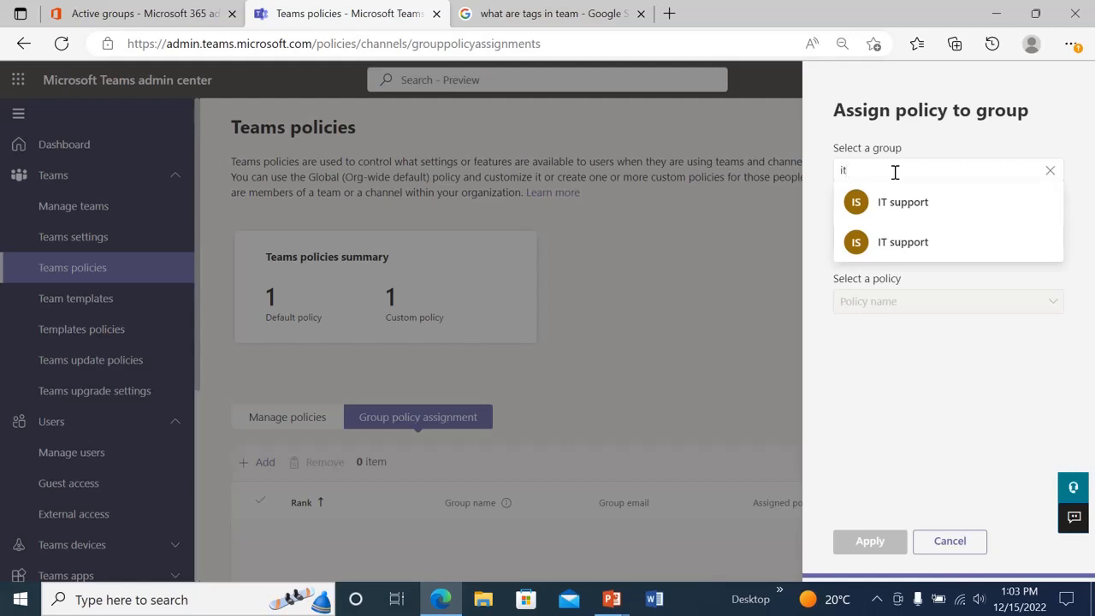
pyautogui.moveTo(896, 204)
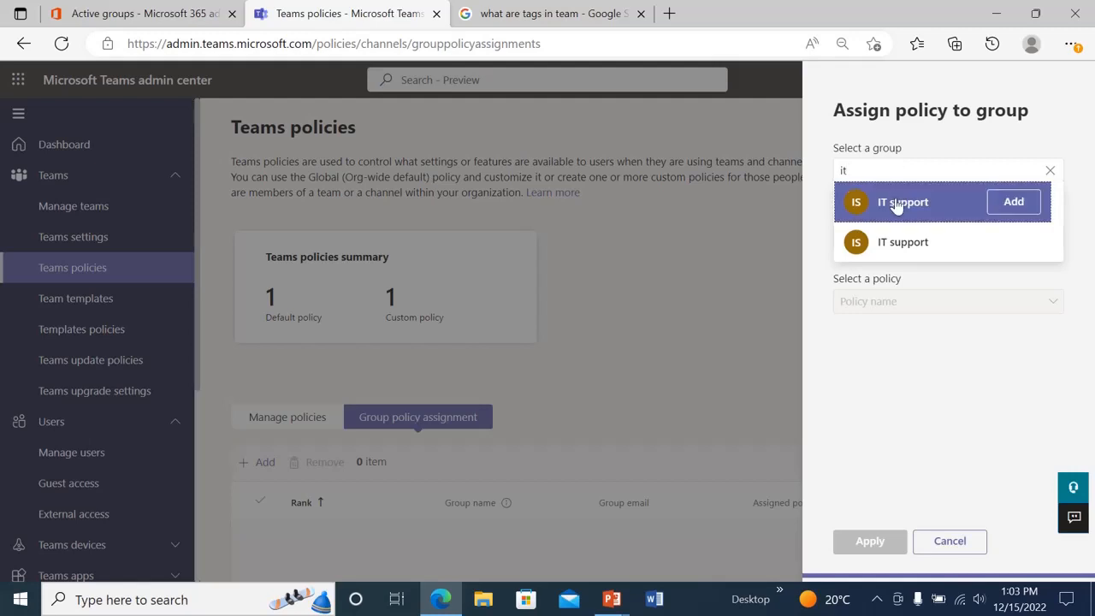
pyautogui.click(1013, 202)
# Assign the Itsupport policy to the selected group, and apply and confirm the assignment.
pyautogui.click(885, 317)
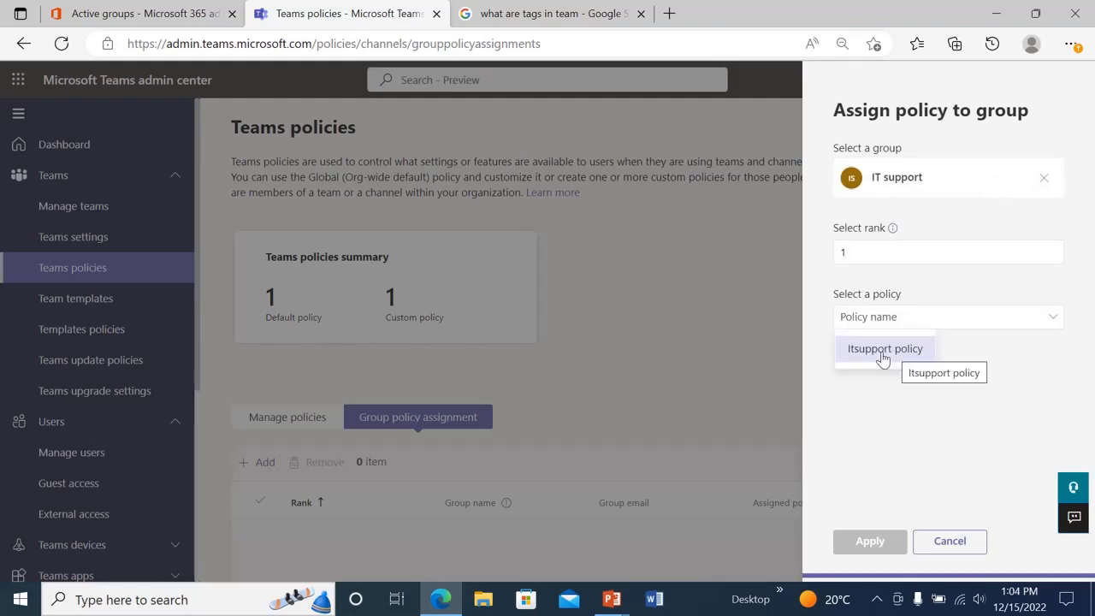
pyautogui.click(883, 351)
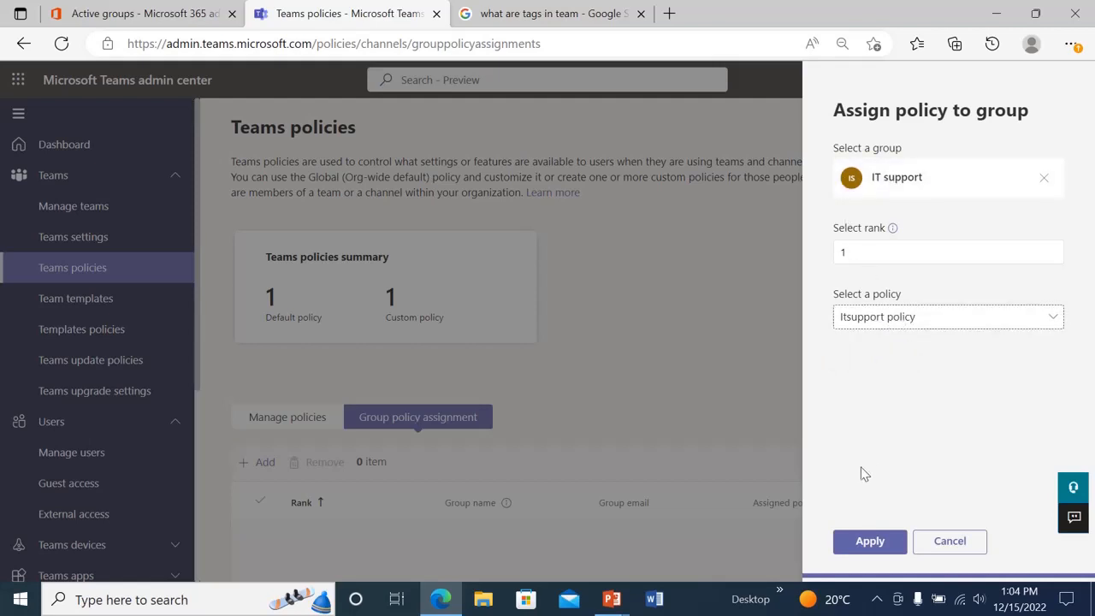
pyautogui.click(860, 549)
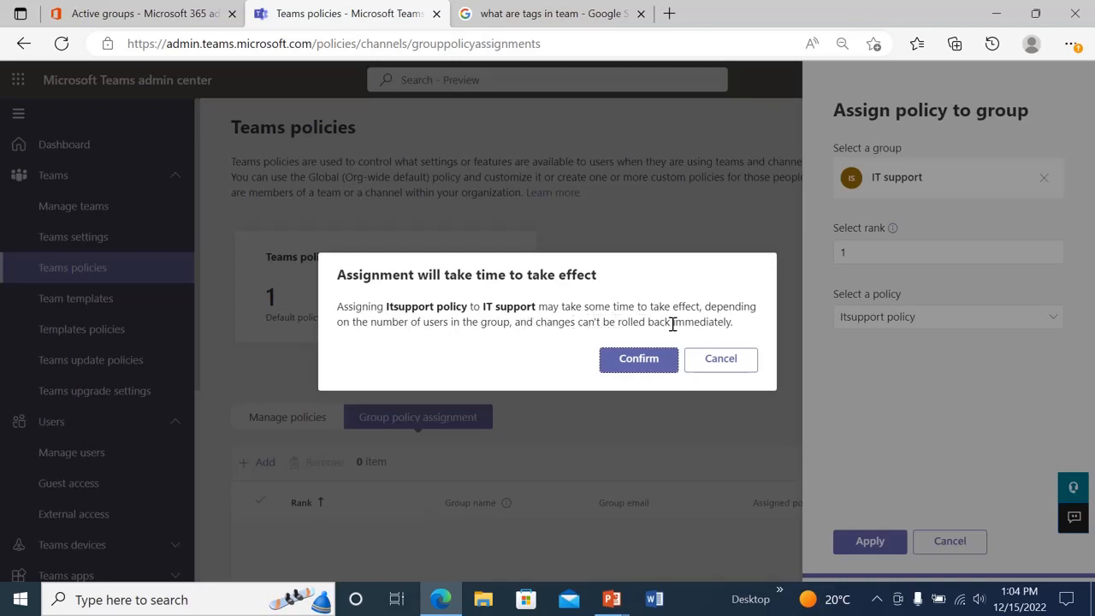
pyautogui.click(637, 358)
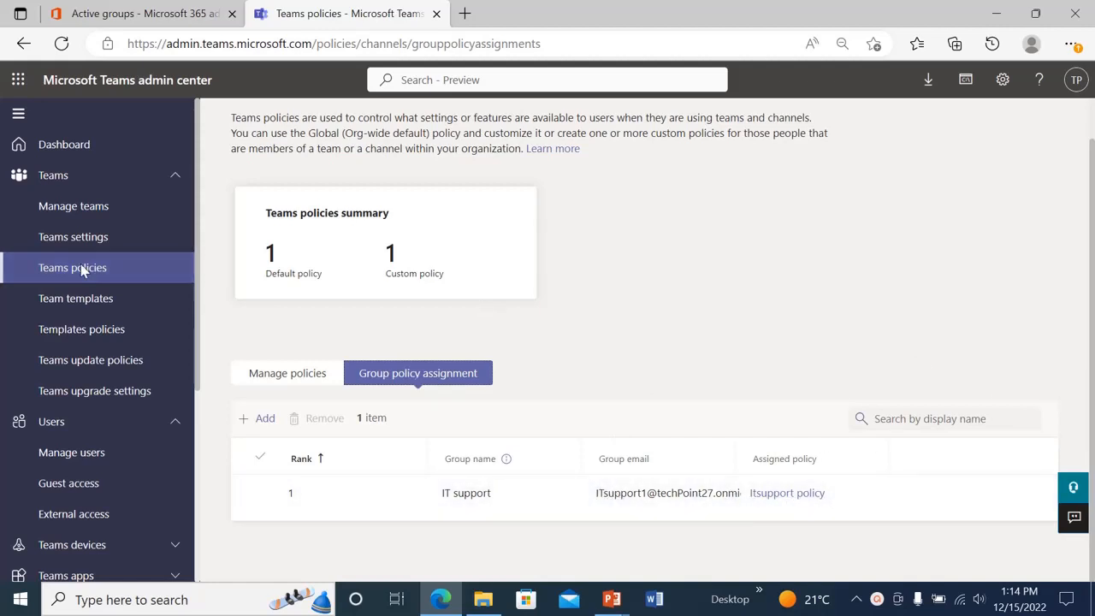
# Look through the team templates and check the starting points offered for a new template.
pyautogui.click(77, 307)
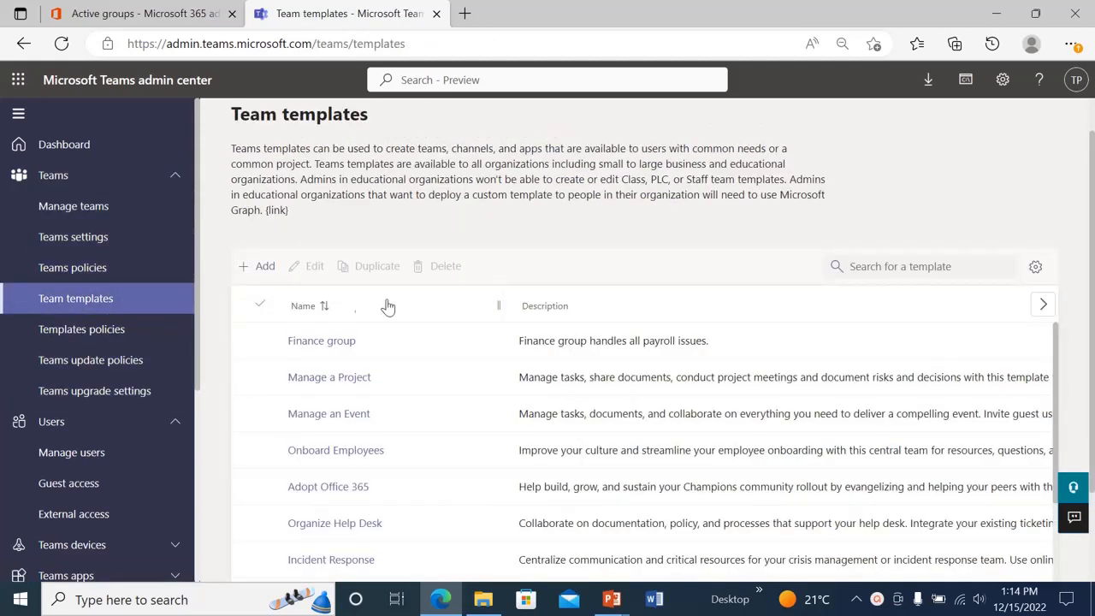
pyautogui.moveTo(1086, 219)
pyautogui.mouseDown()
pyautogui.moveTo(1093, 306)
pyautogui.moveTo(1092, 240)
pyautogui.mouseUp()
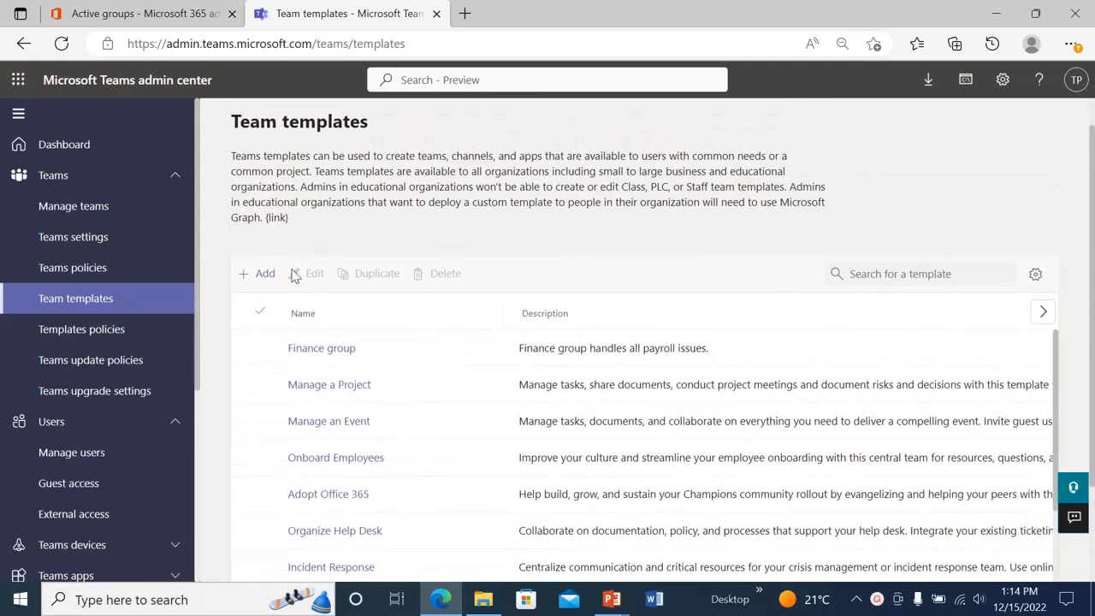
pyautogui.click(265, 275)
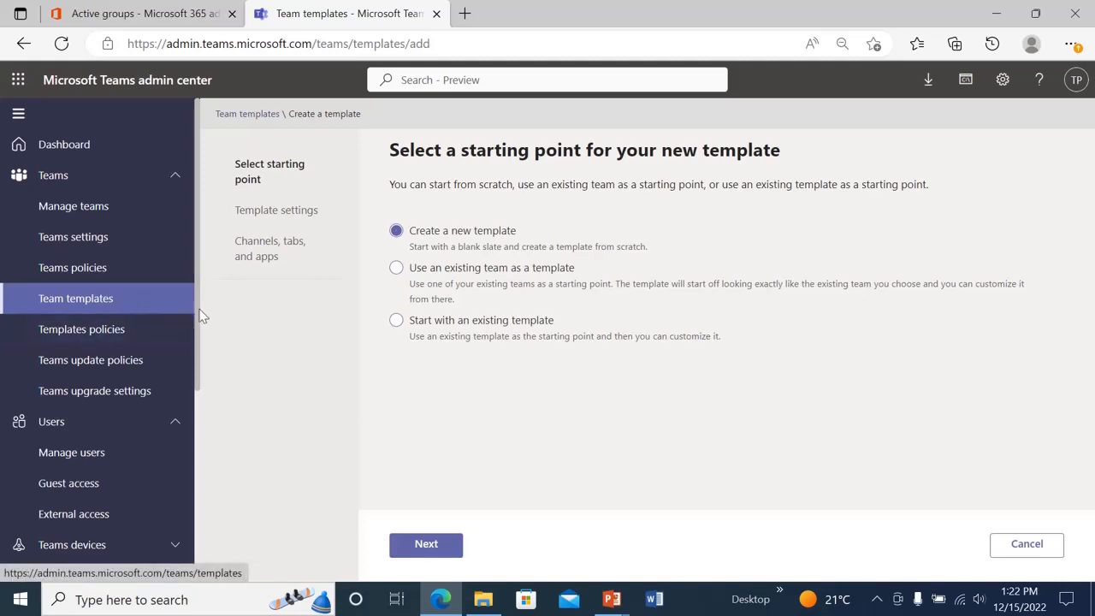
# Open the guest access settings and turn on private calls for guests.
pyautogui.moveTo(199, 308); pyautogui.dragTo(198, 400)
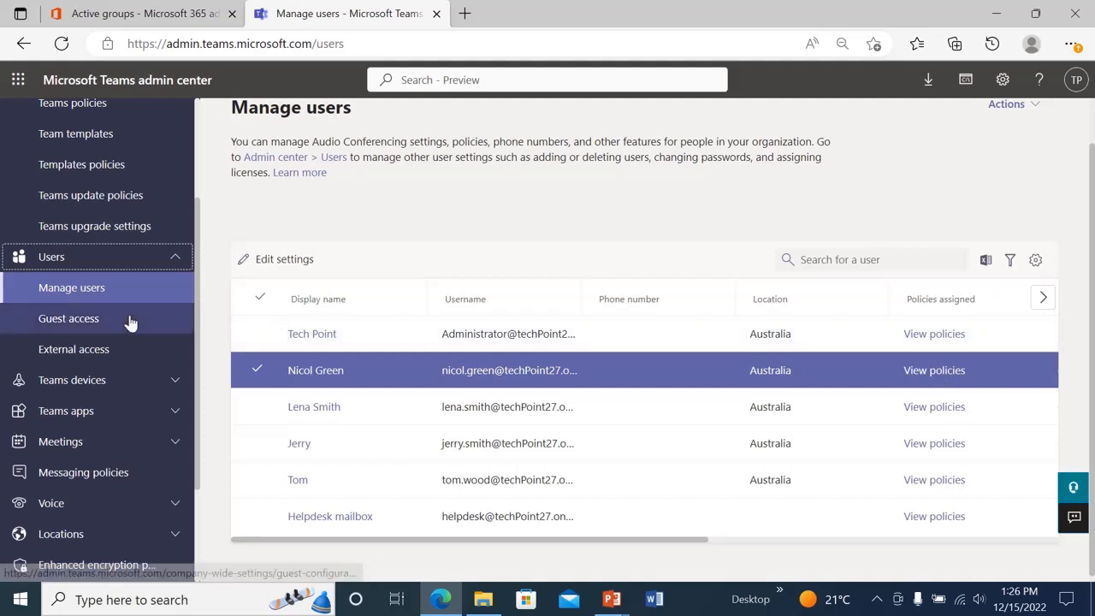
pyautogui.click(69, 319)
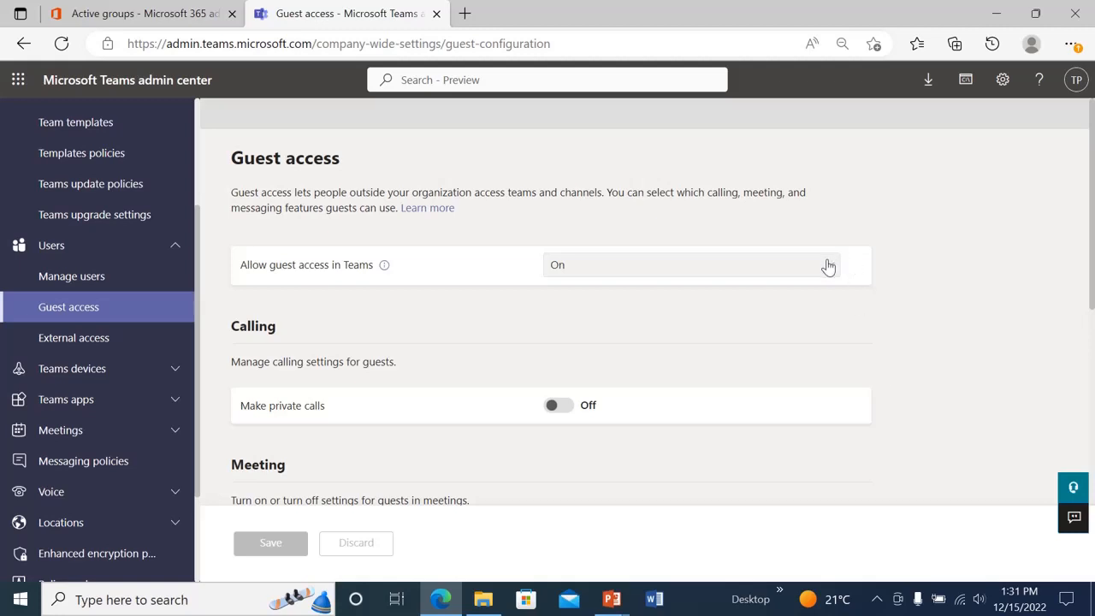
pyautogui.moveTo(1092, 177); pyautogui.dragTo(1094, 250)
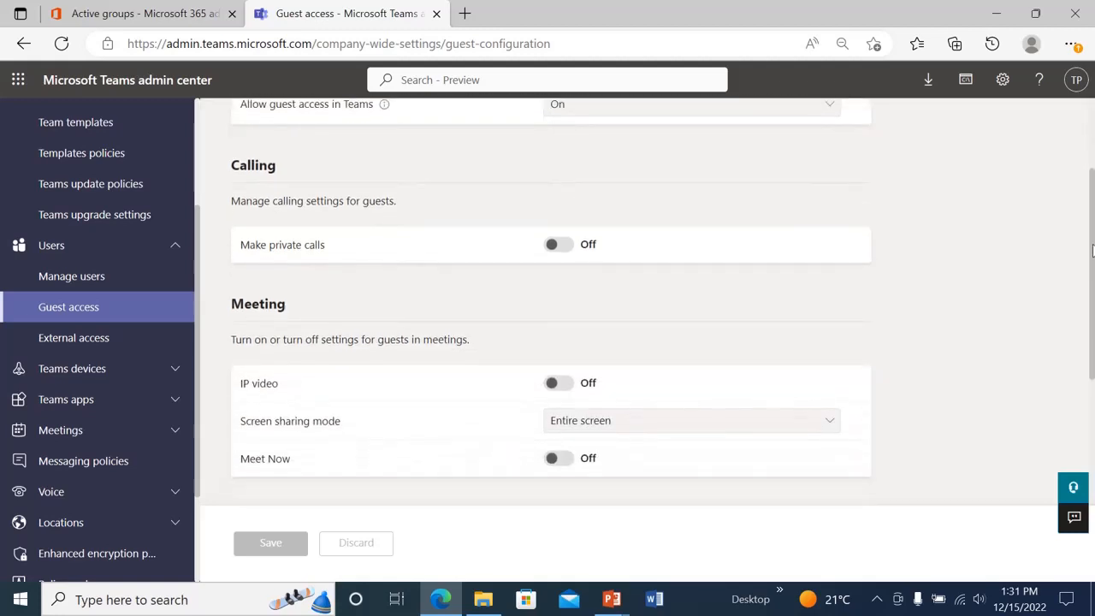
pyautogui.click(562, 247)
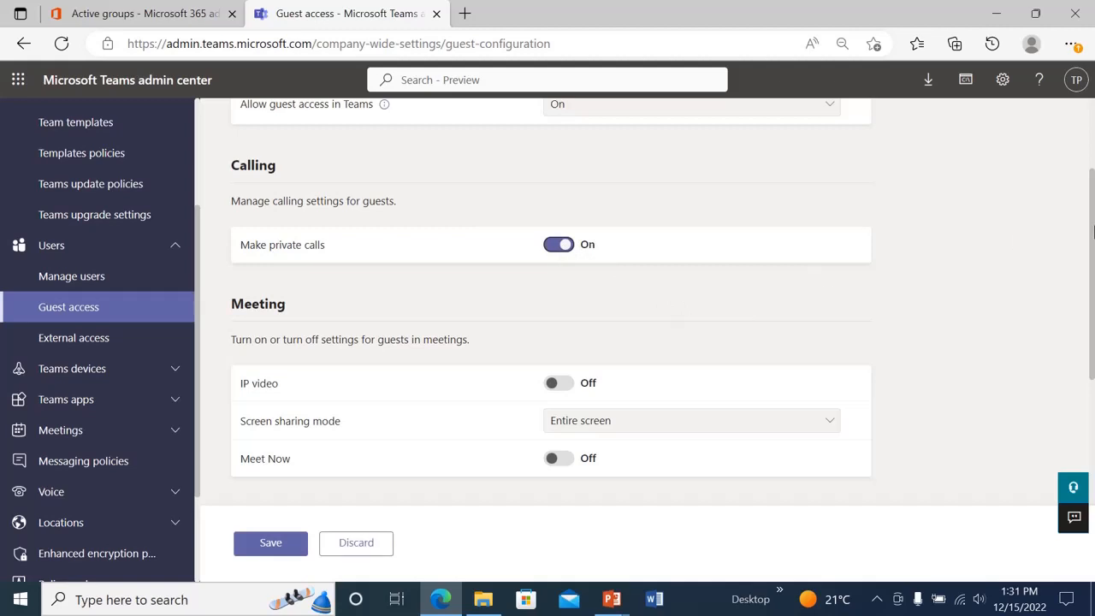
# Review the guest meeting settings, and allow guests to edit and delete sent messages.
pyautogui.moveTo(1092, 232); pyautogui.dragTo(1093, 270)
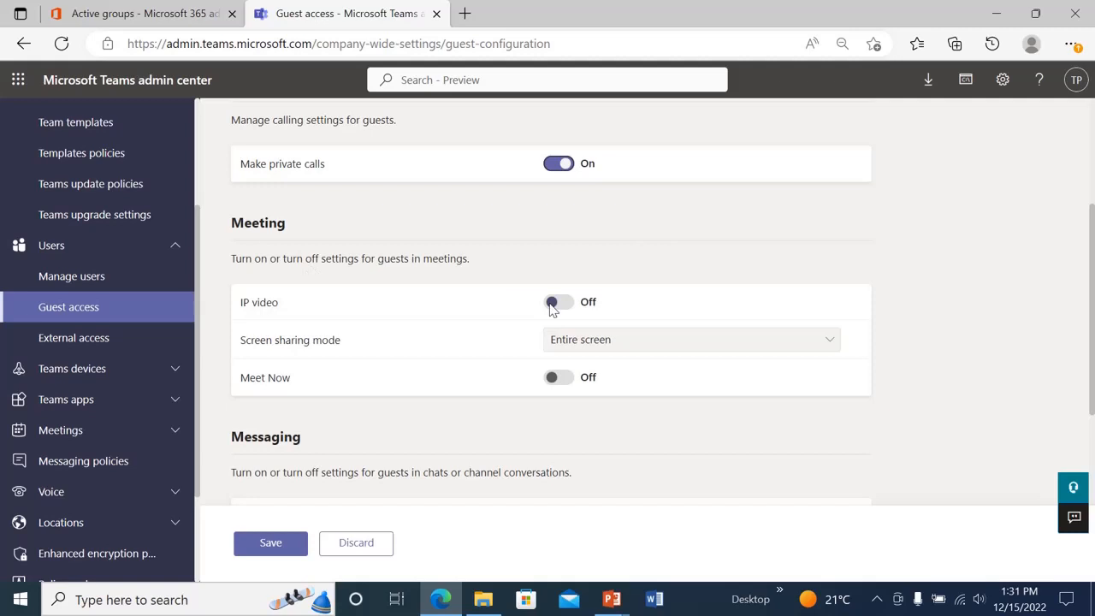
pyautogui.scroll(-3, 289, 271)
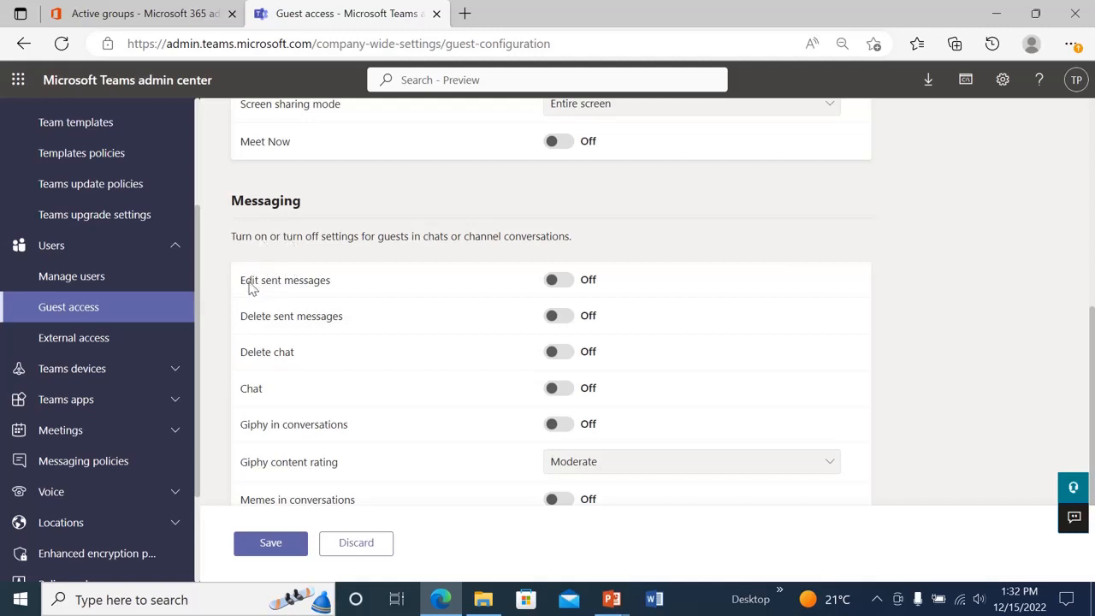
pyautogui.click(559, 283)
pyautogui.click(558, 319)
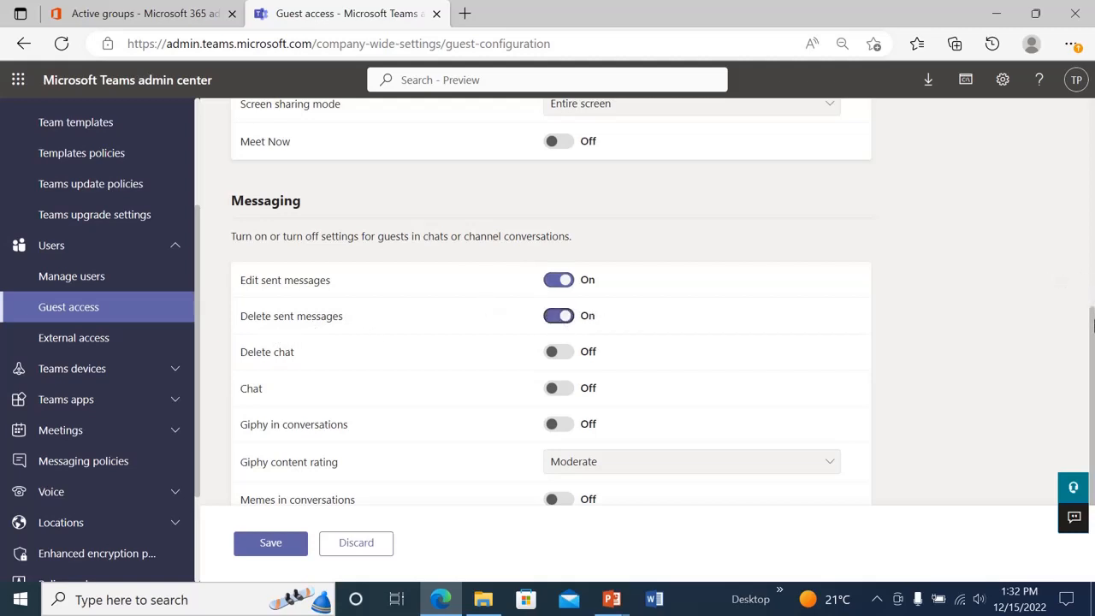
pyautogui.moveTo(1093, 323); pyautogui.dragTo(1093, 282)
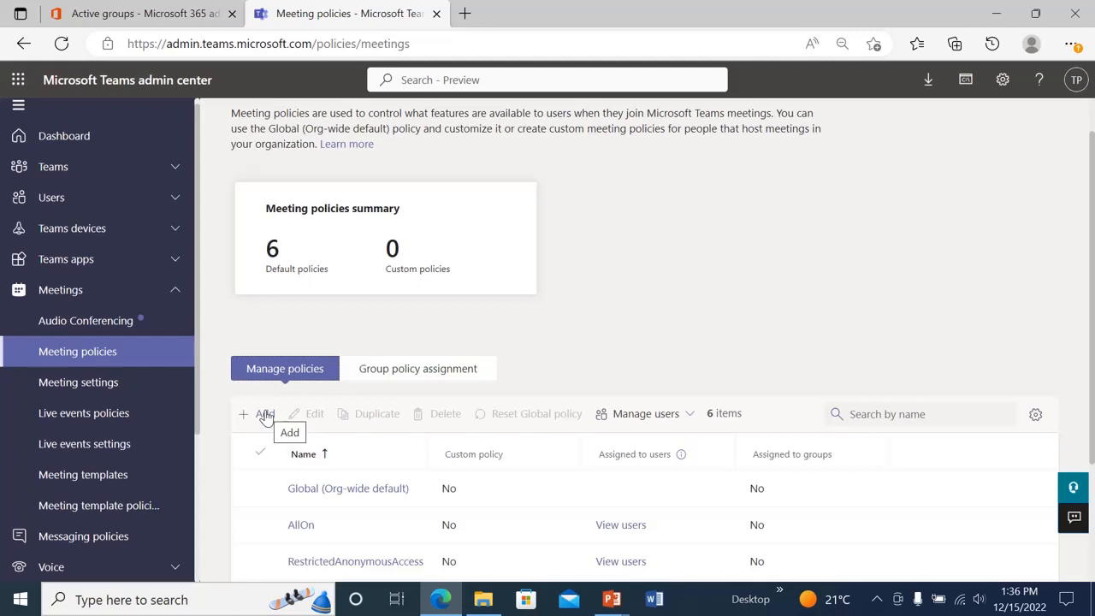
# Look over the meeting policies, and start adding a new messaging policy.
pyautogui.click(430, 365)
pyautogui.scroll(-1, 1093, 276)
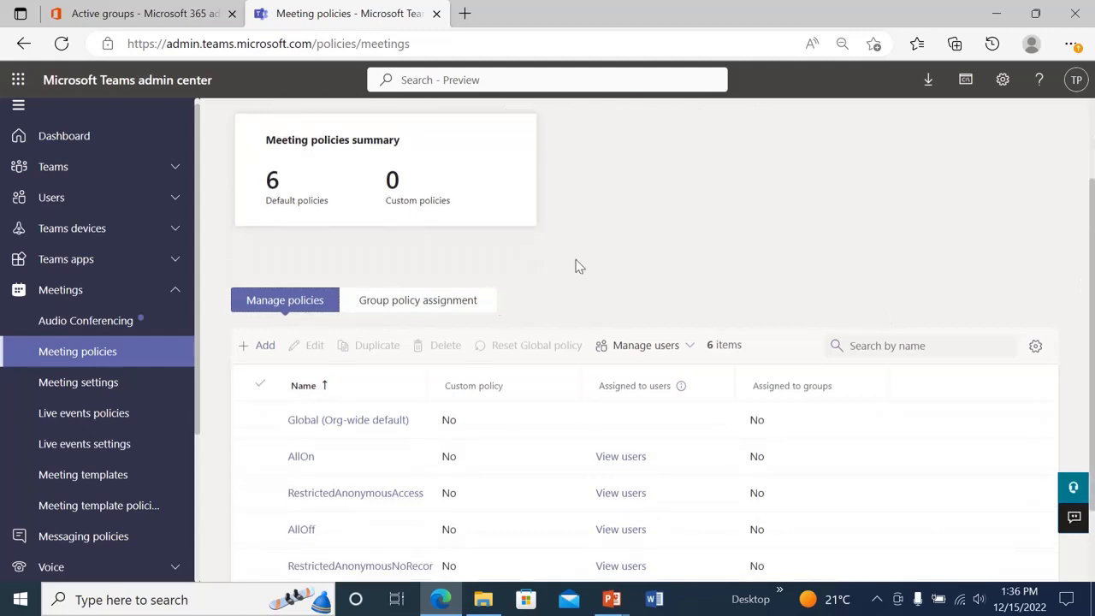
pyautogui.click(122, 539)
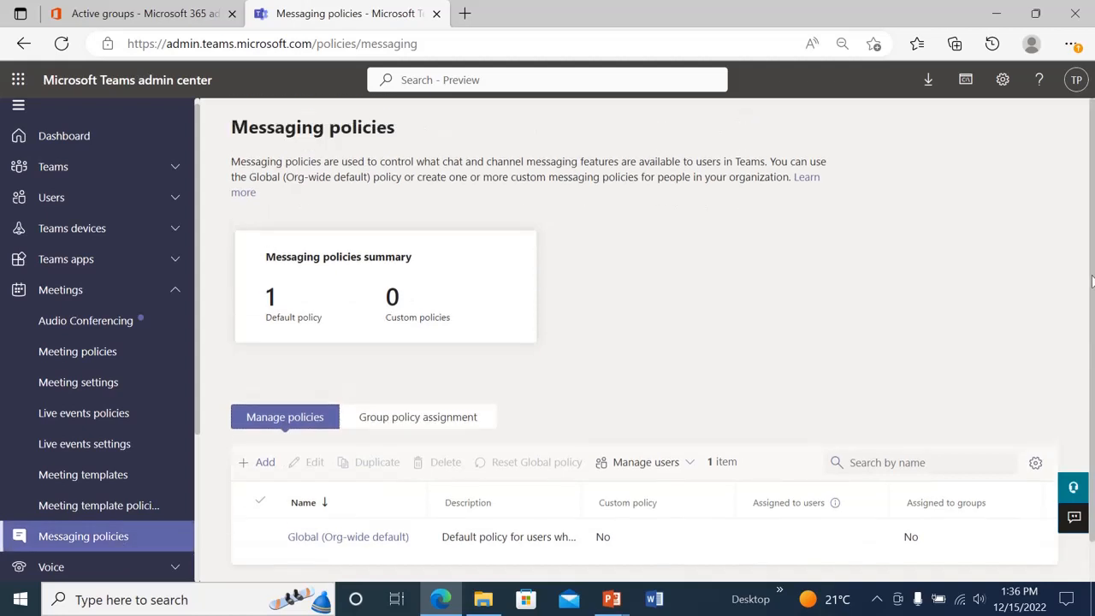
pyautogui.moveTo(1093, 272); pyautogui.dragTo(1092, 288)
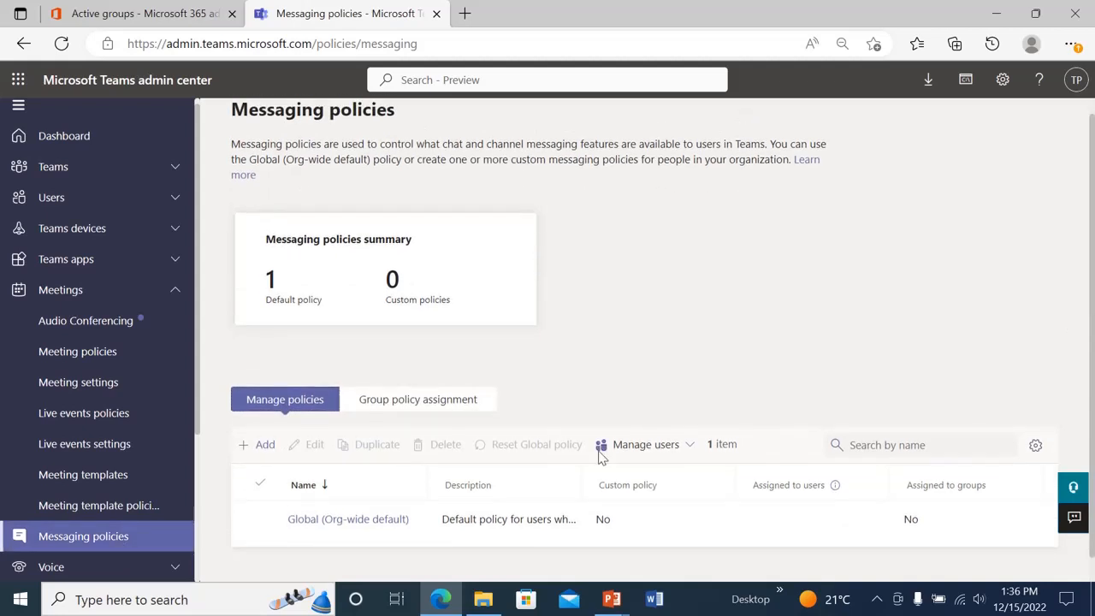
pyautogui.click(263, 447)
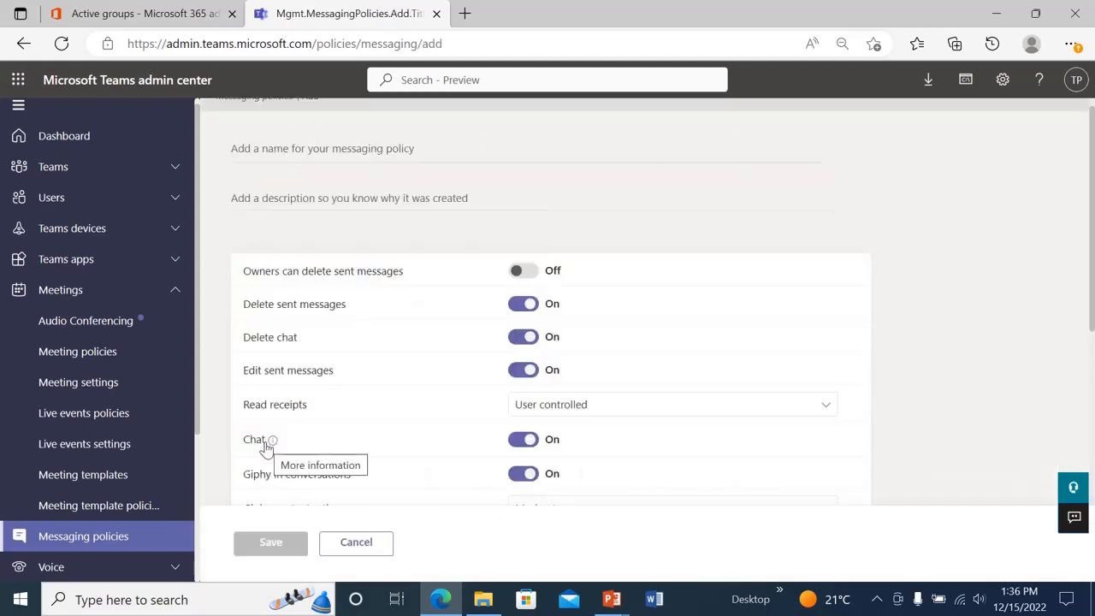
# Name the new messaging policy "Support messagepolicy" and leave its description empty.
pyautogui.scroll(1, 361, 170)
pyautogui.click(361, 171)
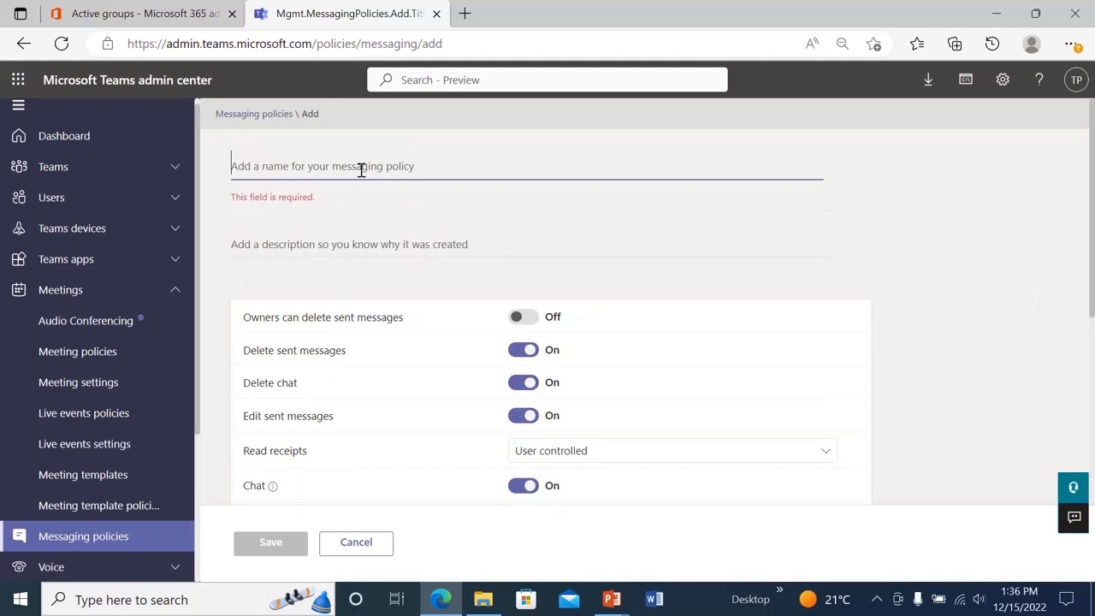
pyautogui.write('IT')
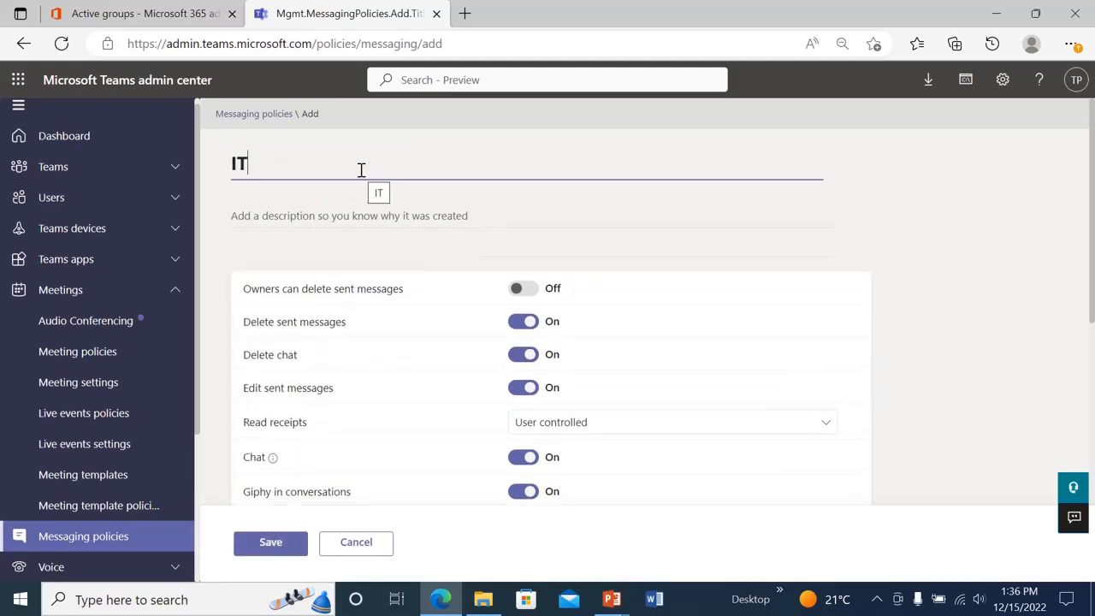
pyautogui.write('Support me')
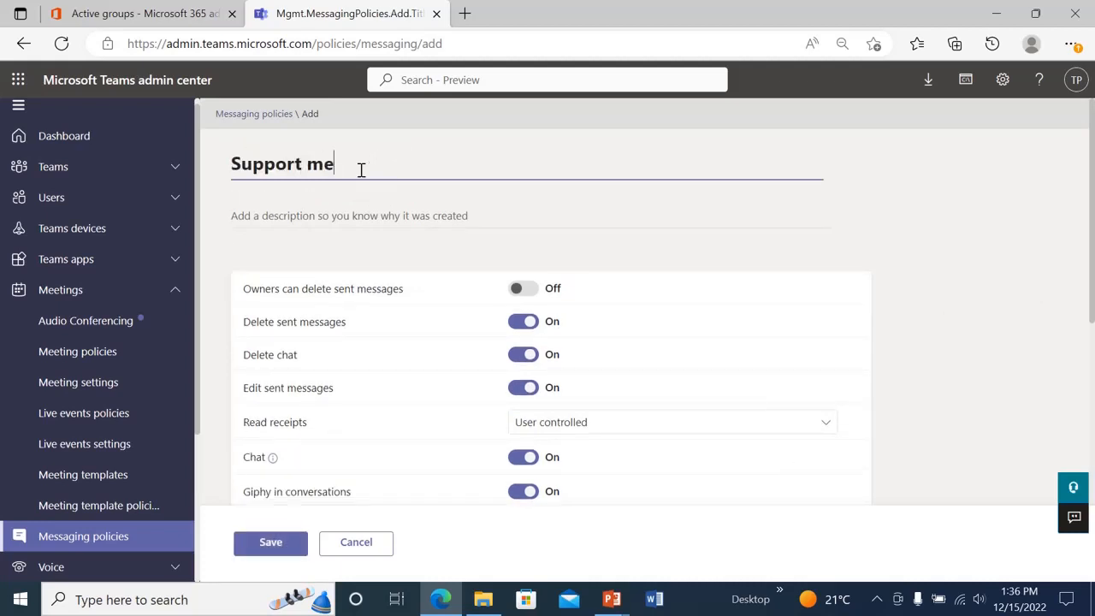
pyautogui.write('ssage')
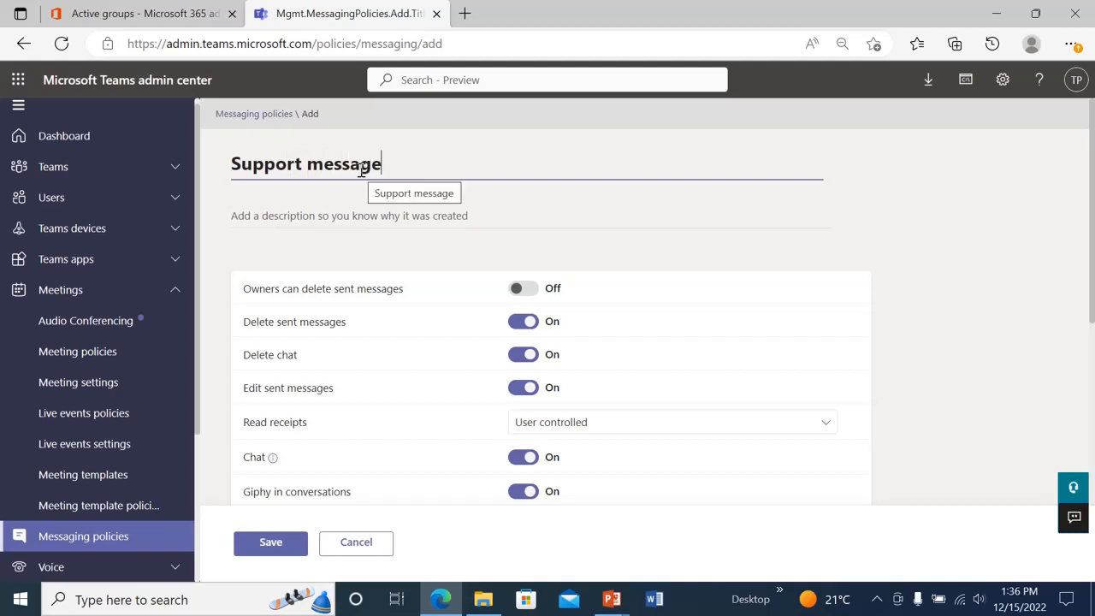
pyautogui.write('policy')
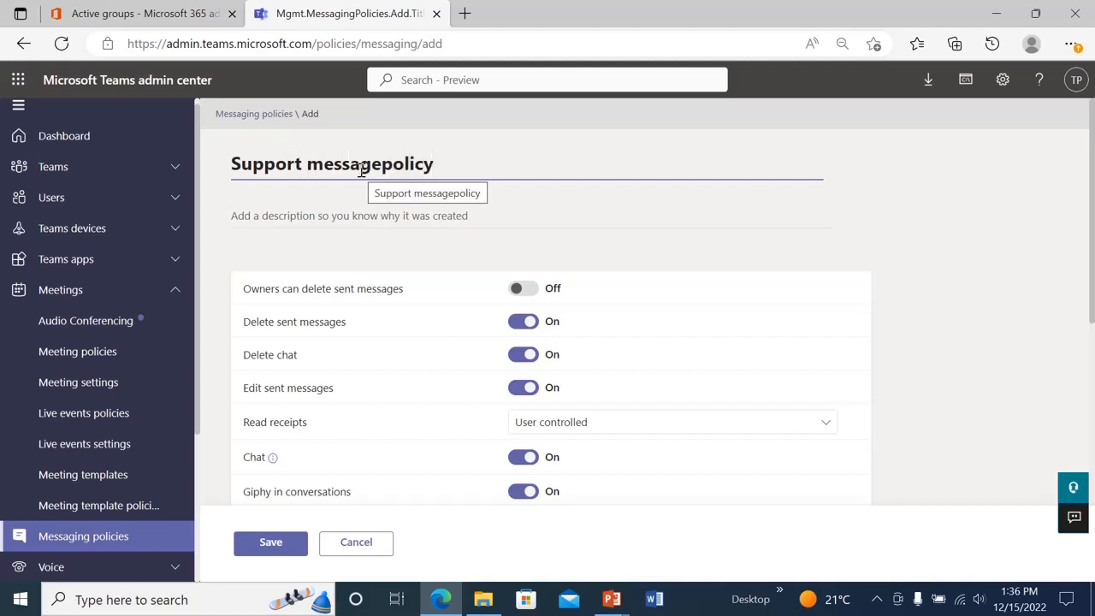
pyautogui.click(326, 214)
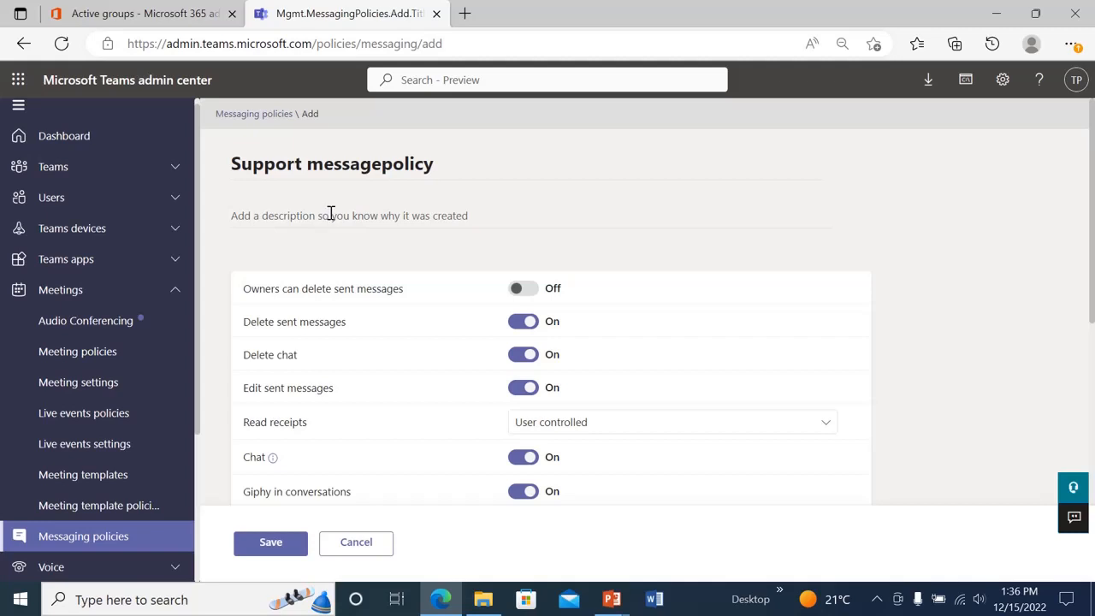
# Set Owners can delete sent messages, Delete sent messages and Delete chat to off in the new messaging policy.
pyautogui.click(265, 288)
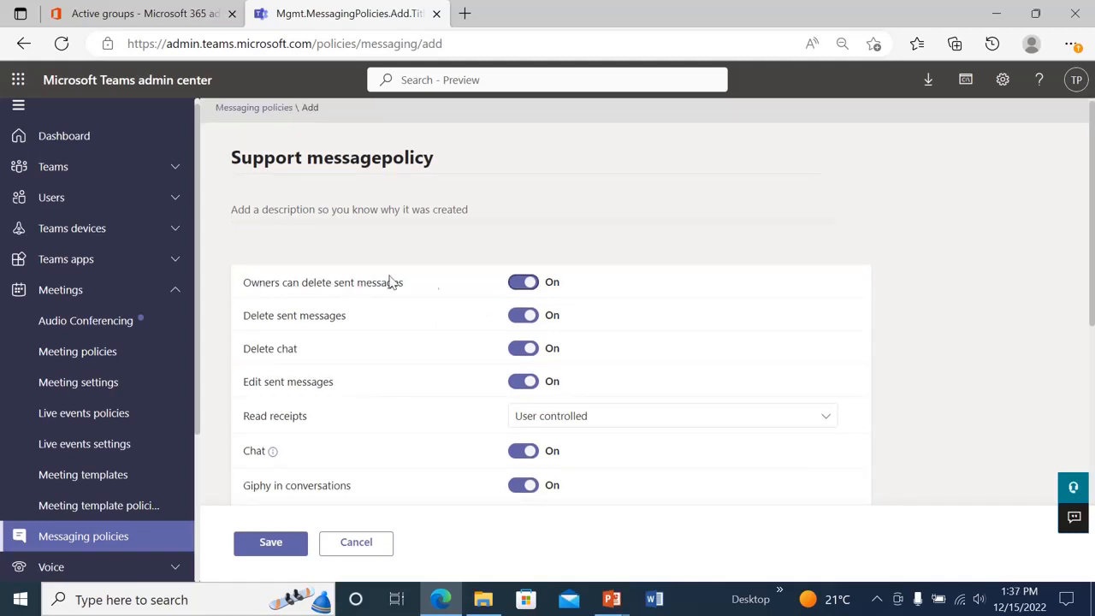
pyautogui.click(528, 287)
pyautogui.click(532, 319)
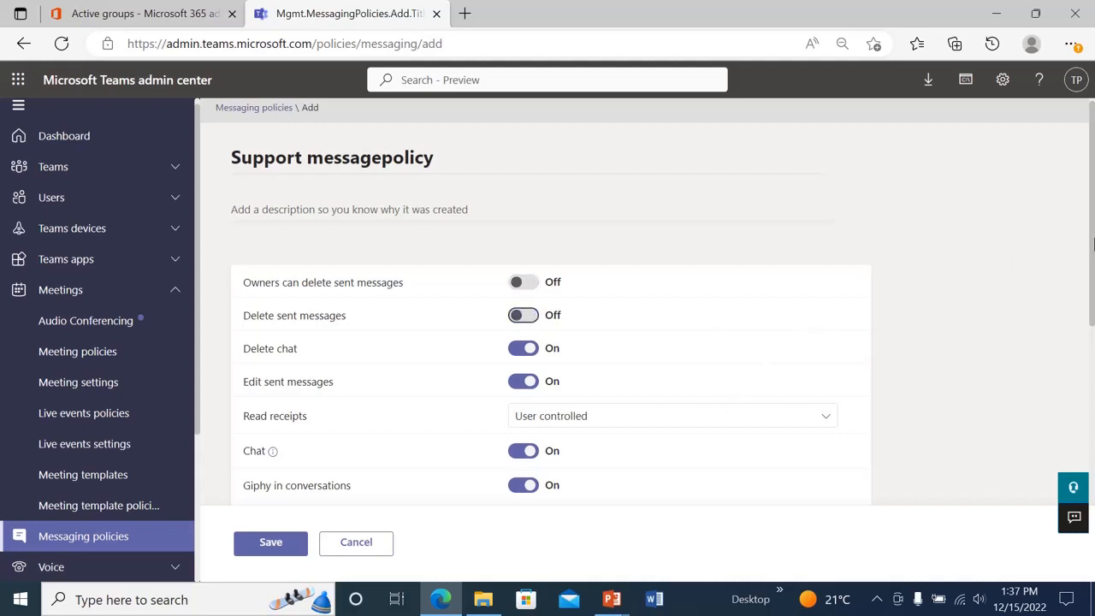
pyautogui.moveTo(1092, 245); pyautogui.dragTo(1093, 272)
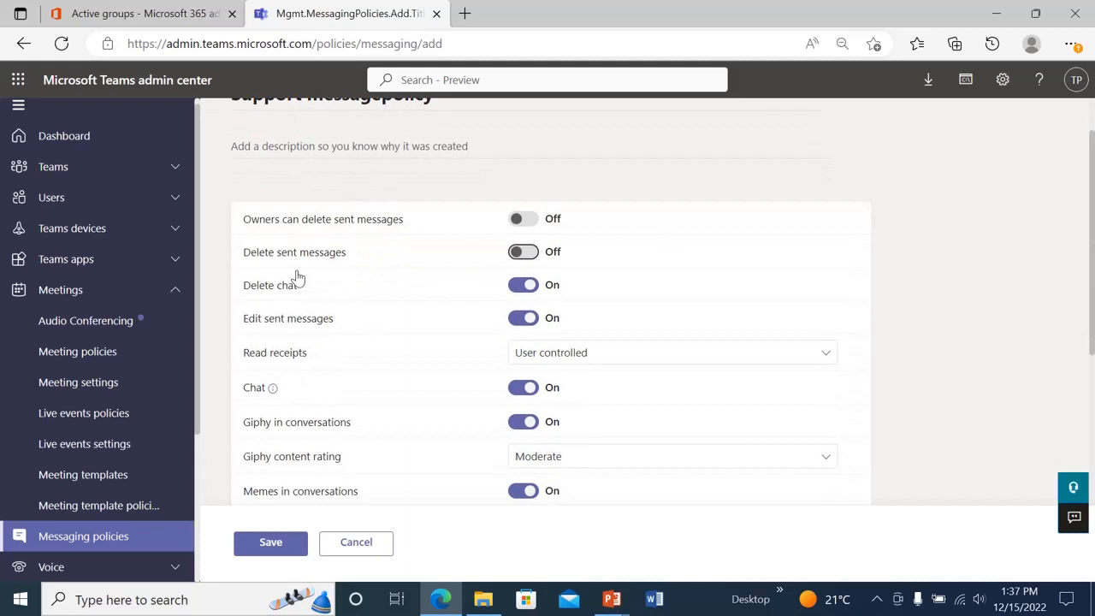
pyautogui.click(521, 286)
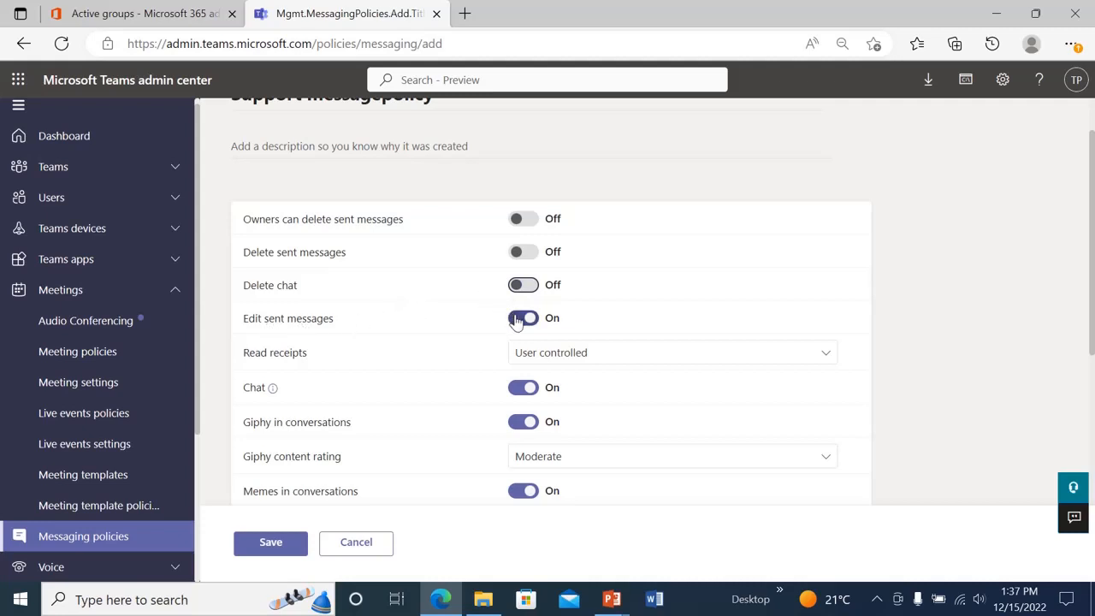
# Keep the Chat permission role at Restricted permissions and save the new messaging policy.
pyautogui.moveTo(1093, 253); pyautogui.dragTo(1093, 457)
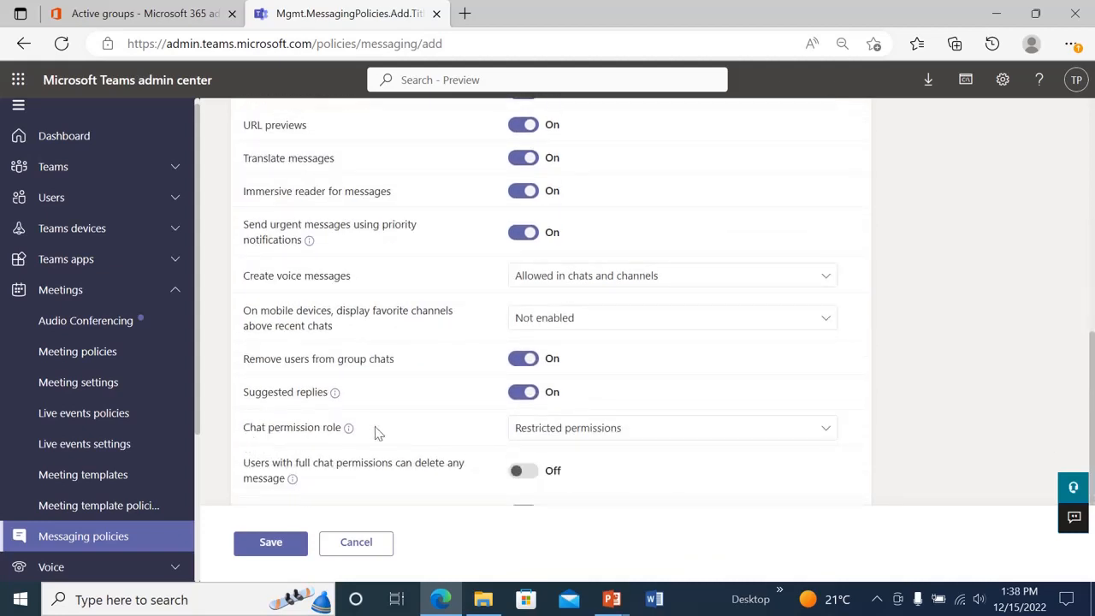
pyautogui.click(561, 432)
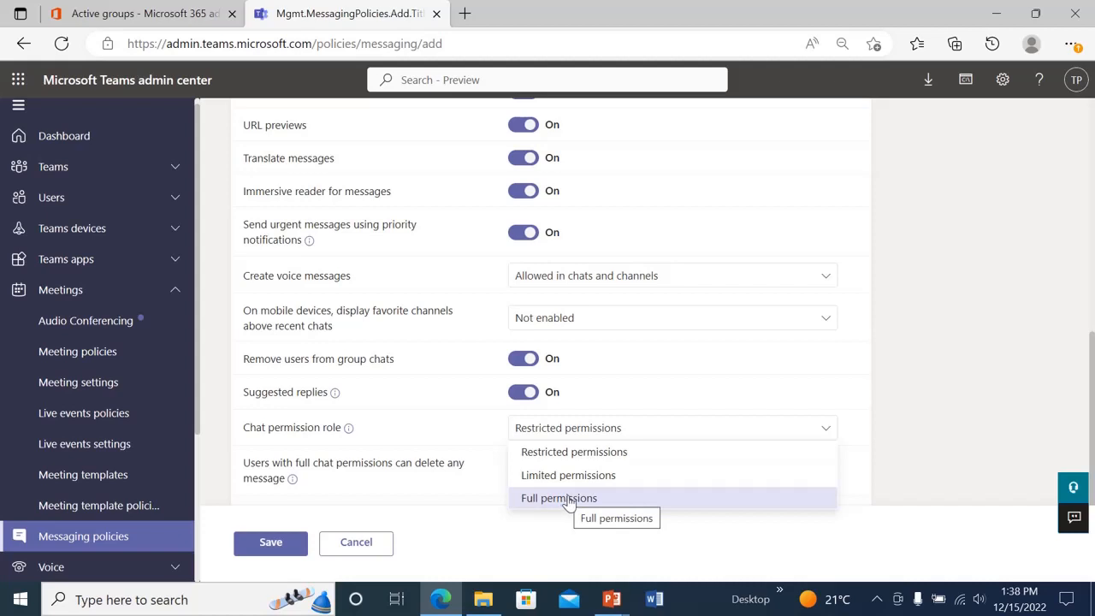
pyautogui.click(572, 454)
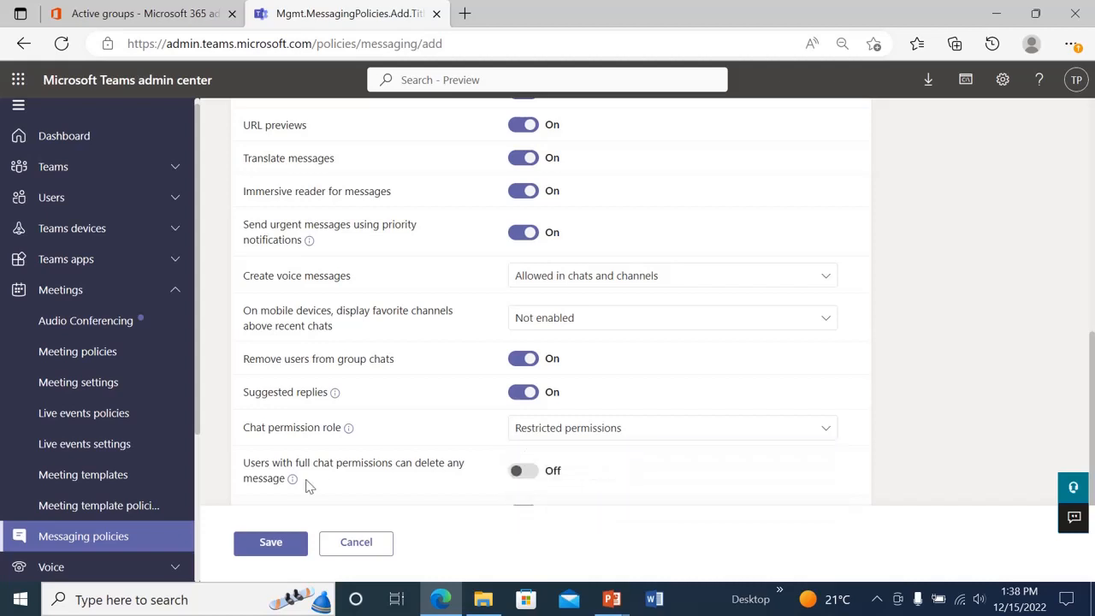
pyautogui.click(270, 544)
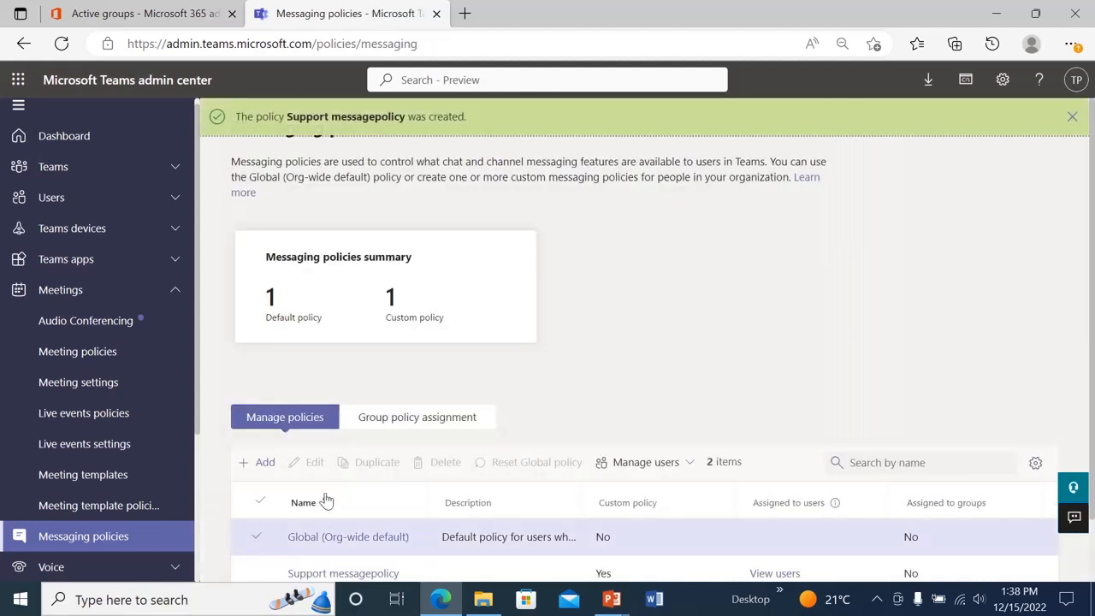
# Assign the Support messagepolicy to the IT support group with rank 1 through a group policy assignment, and confirm it.
pyautogui.click(402, 416)
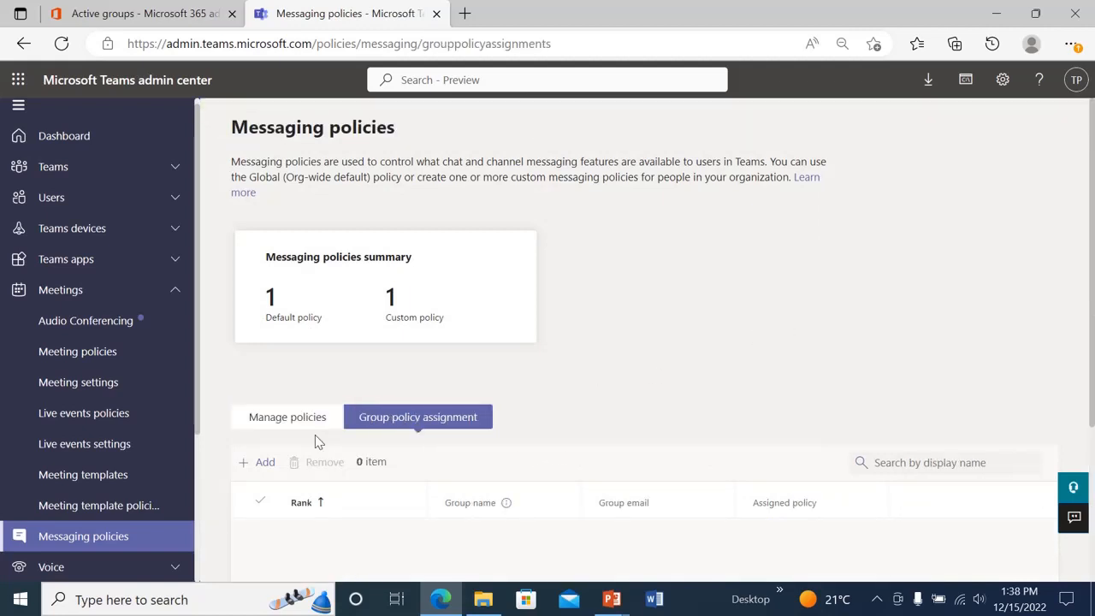
pyautogui.click(263, 462)
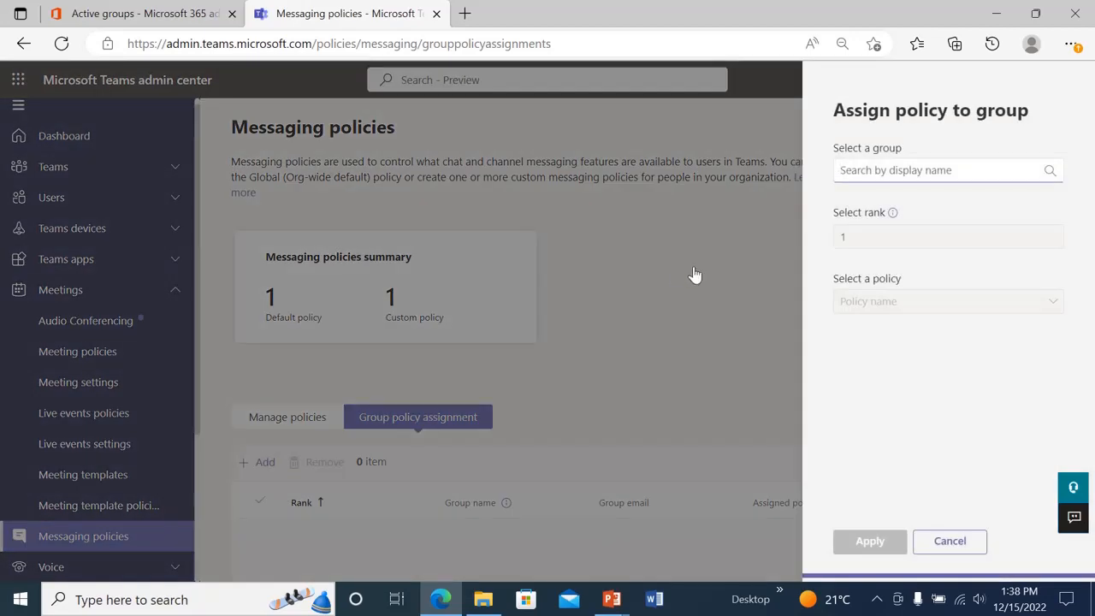
pyautogui.write('it')
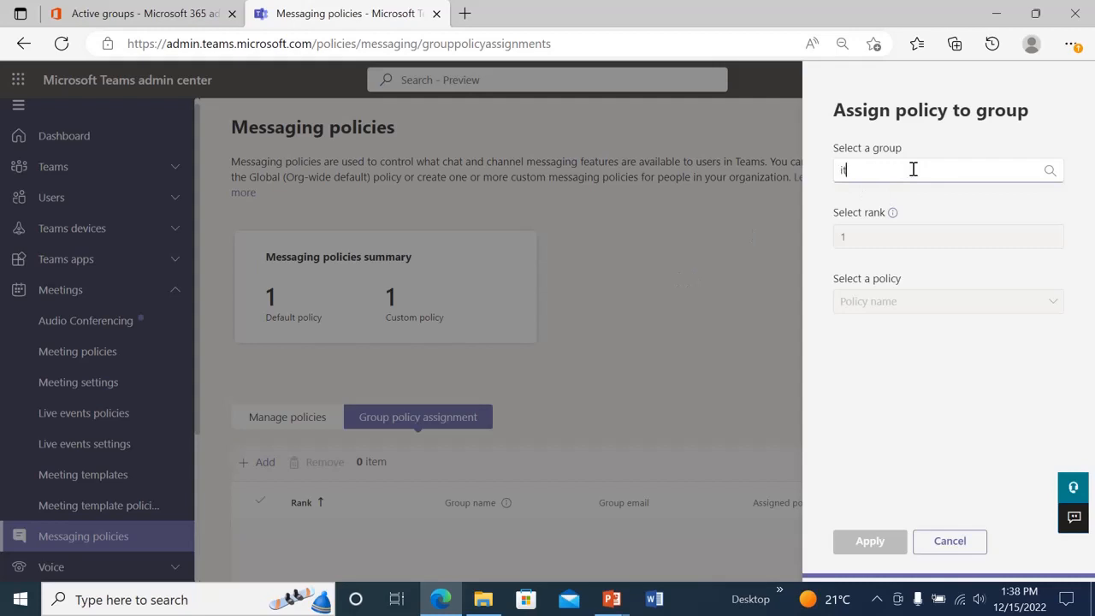
pyautogui.moveTo(909, 203)
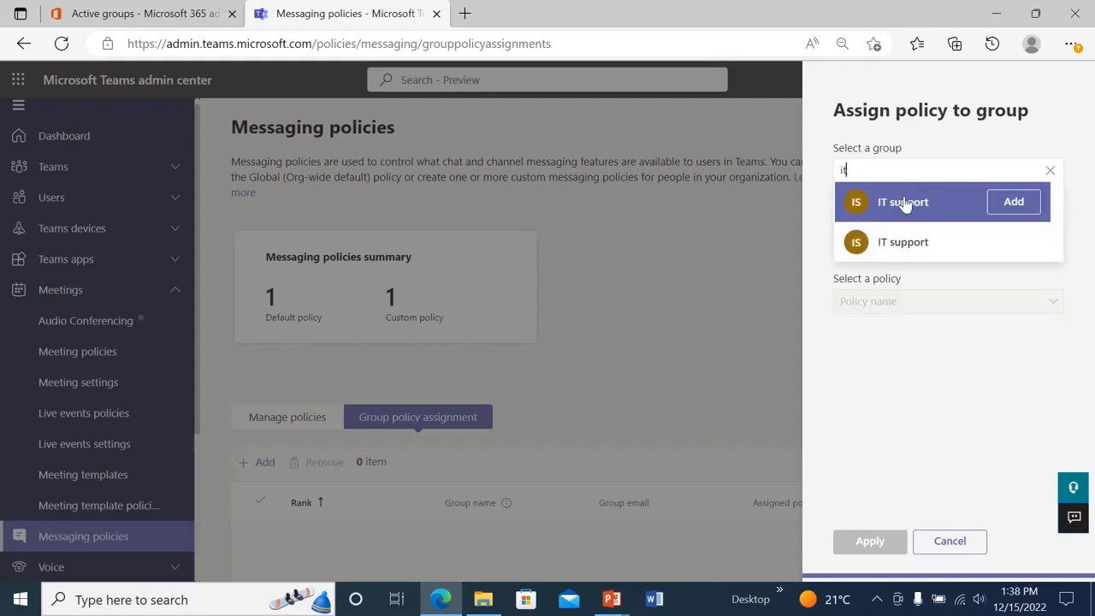
pyautogui.click(1009, 202)
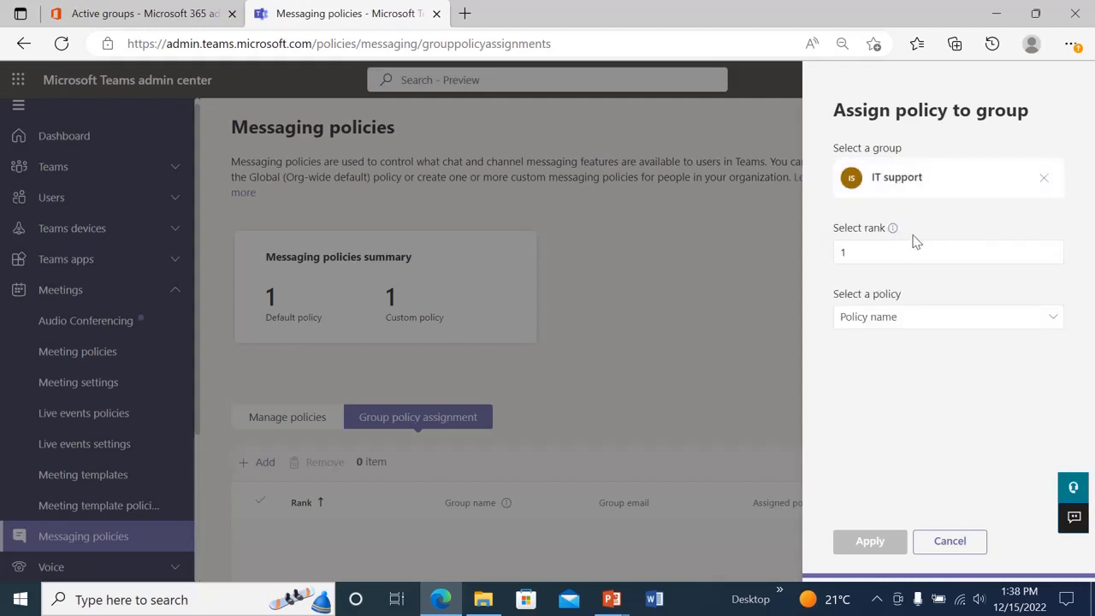
pyautogui.click(891, 323)
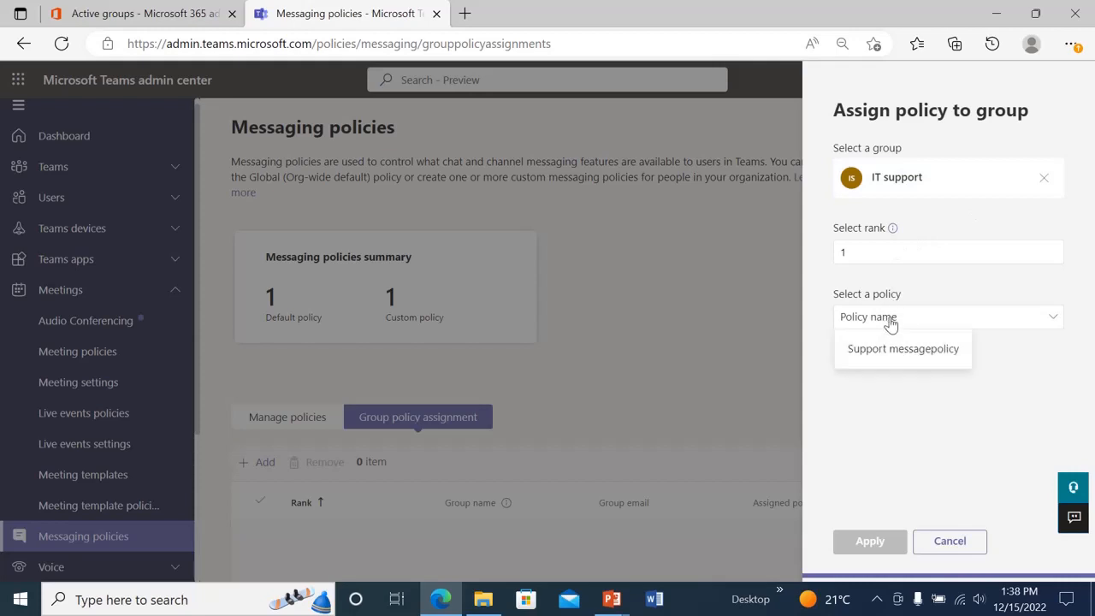
pyautogui.click(899, 351)
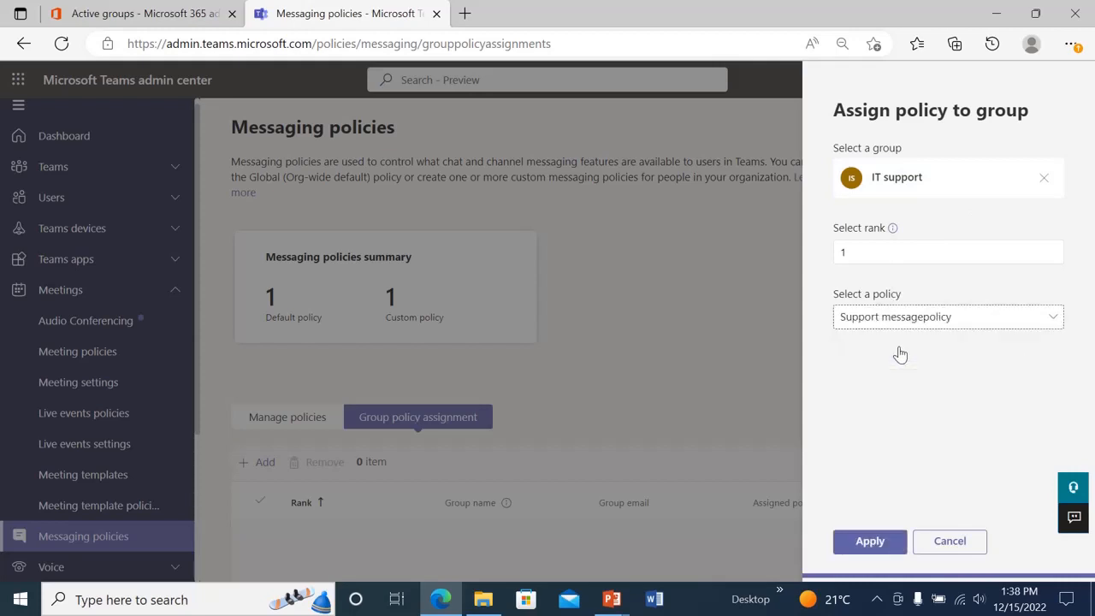
pyautogui.click(872, 543)
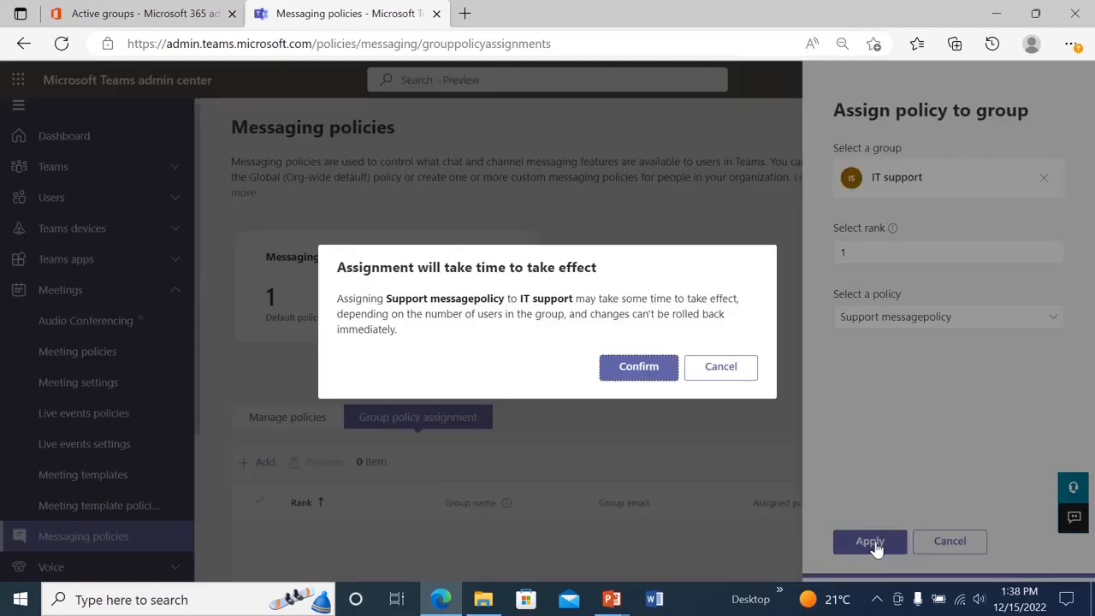
pyautogui.click(633, 370)
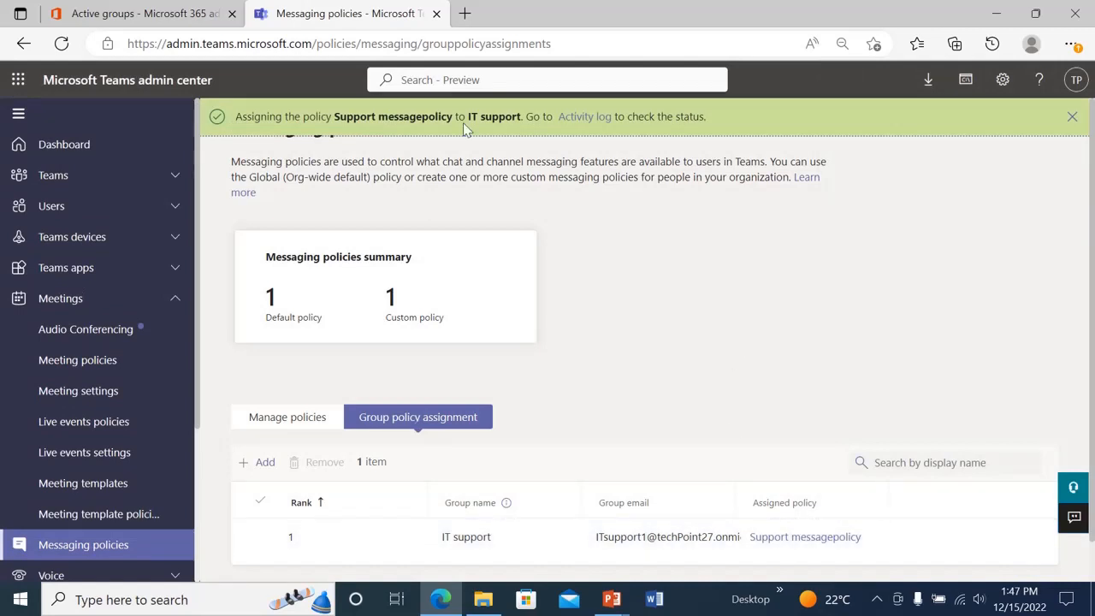
pyautogui.click(465, 13)
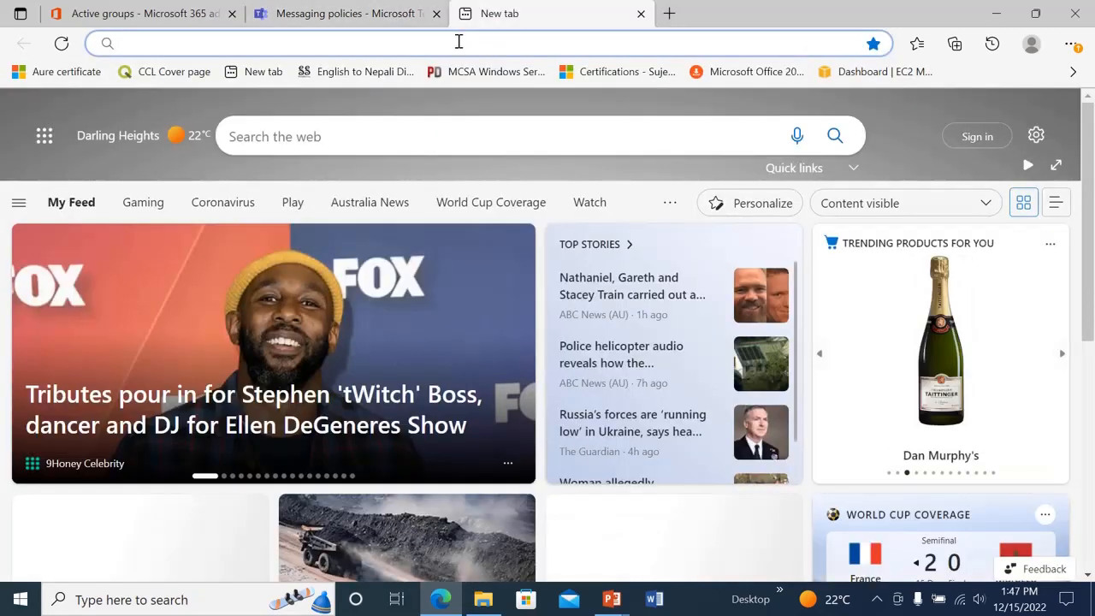
pyautogui.click(459, 42)
pyautogui.write('ww')
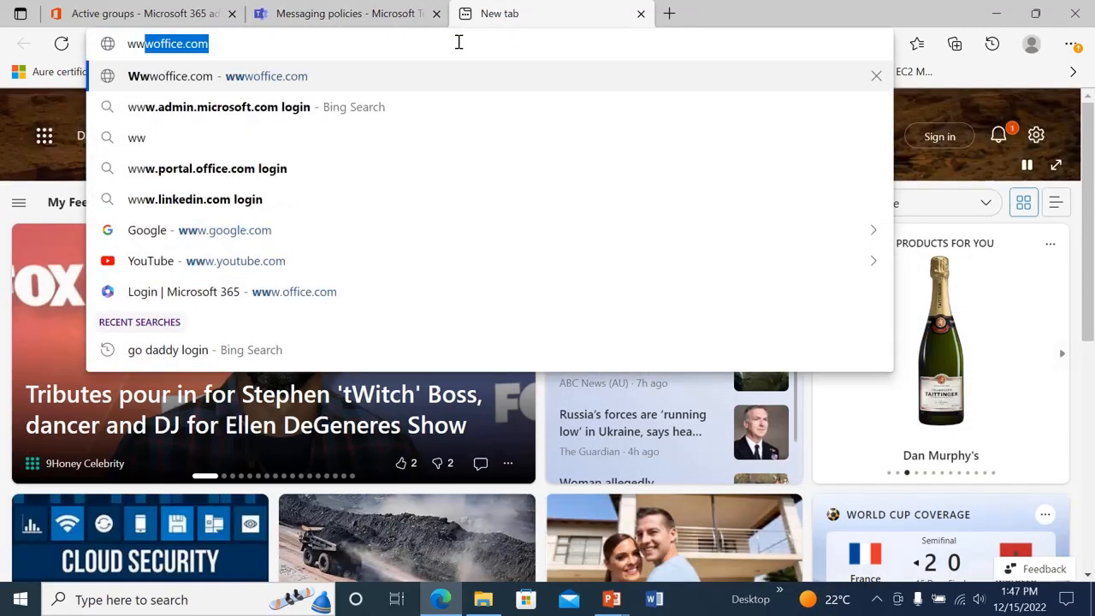
pyautogui.write('w.office.com')
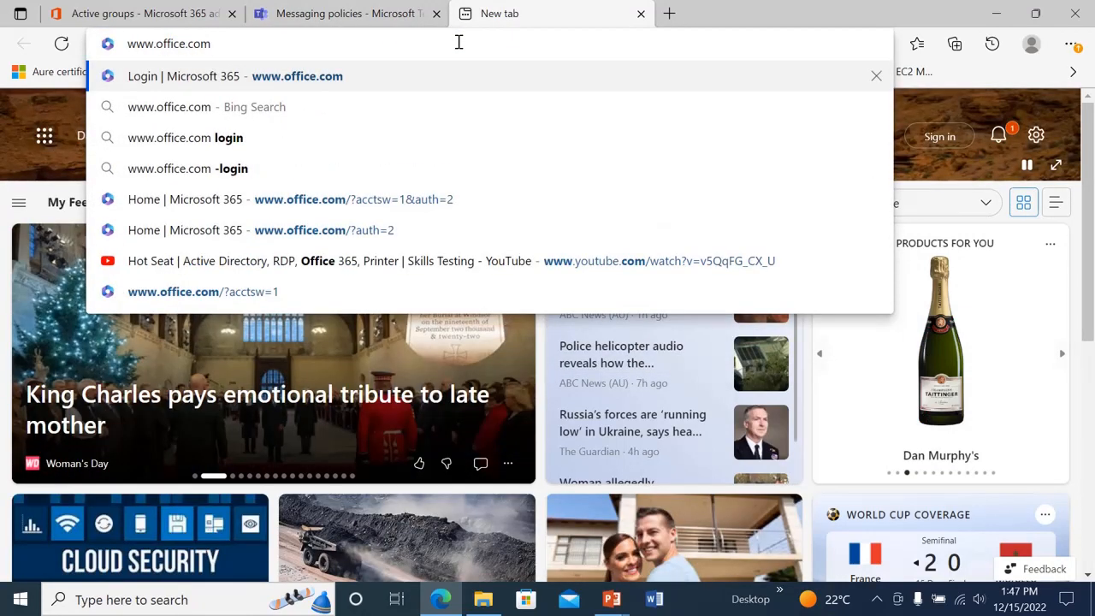
pyautogui.press('Return')
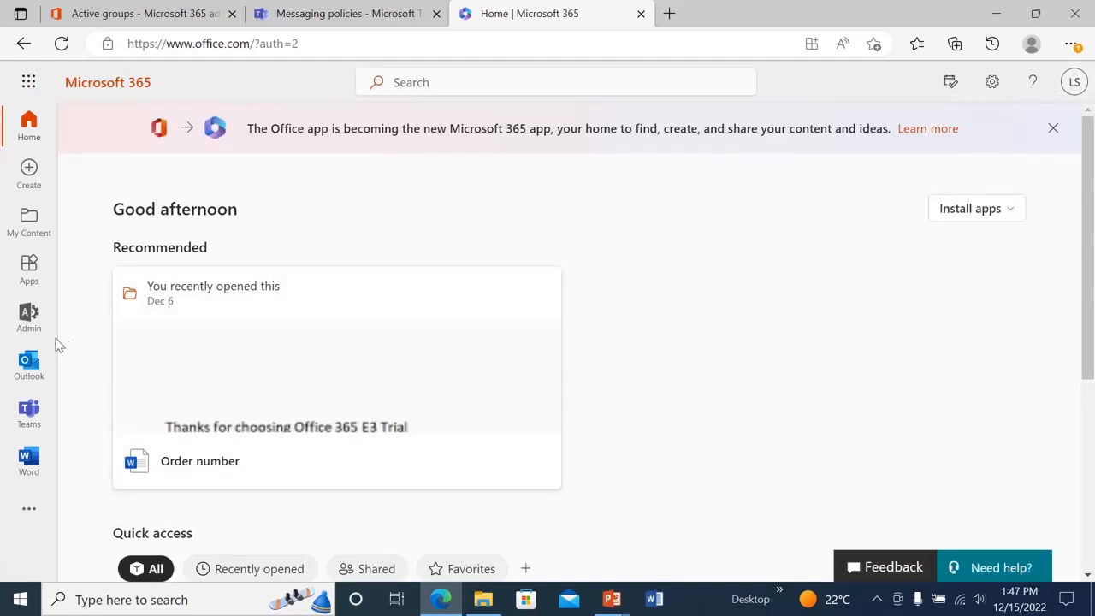
pyautogui.click(32, 409)
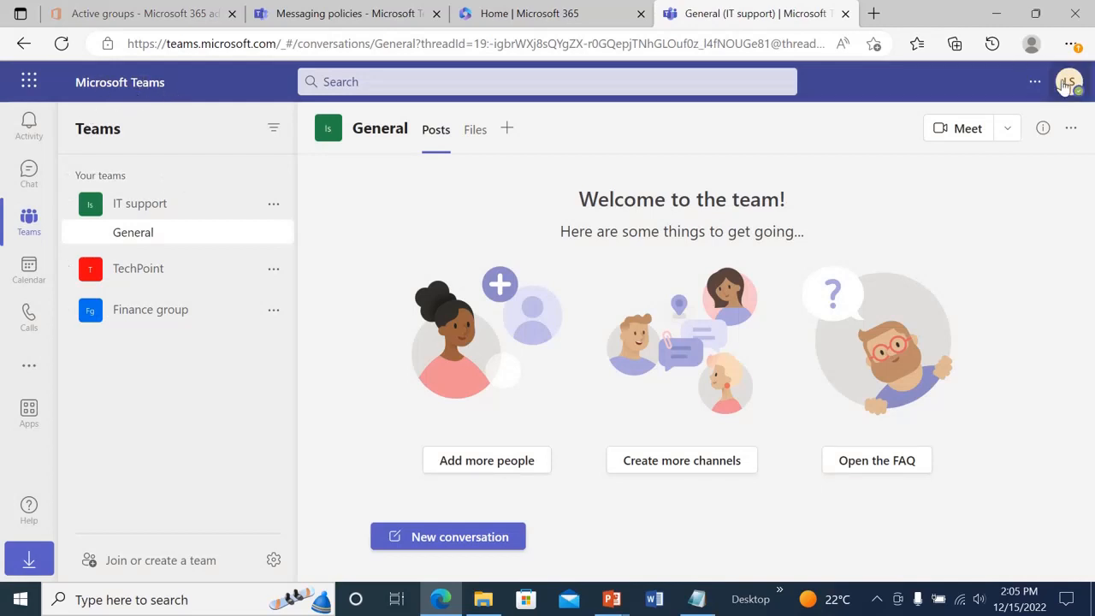
# Check the signed-in account and the activity feed, and bring up the existing group chat.
pyautogui.click(1066, 83)
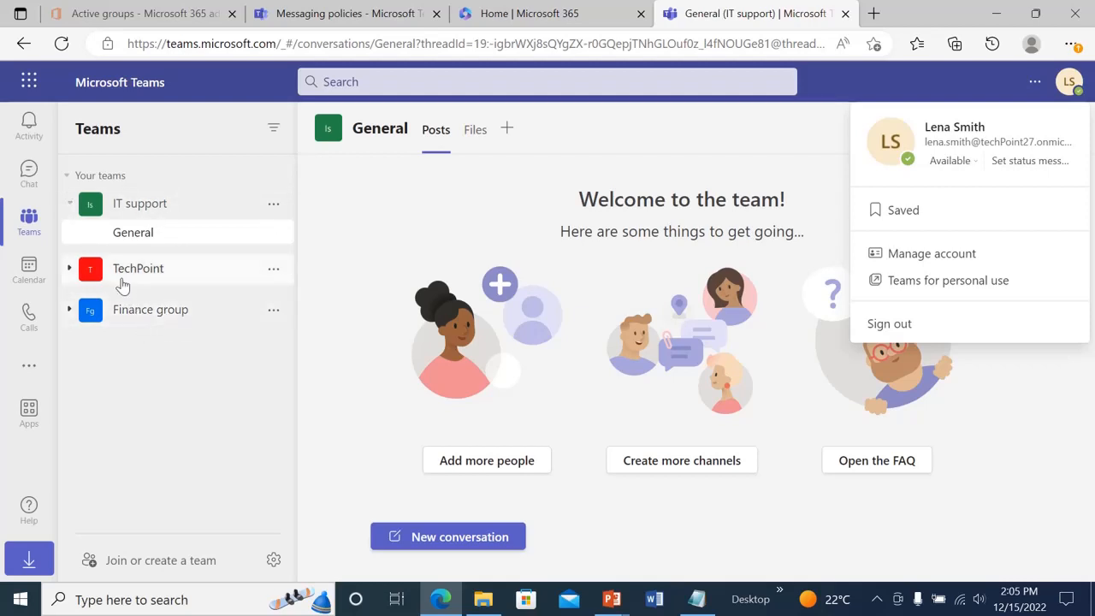
pyautogui.click(30, 126)
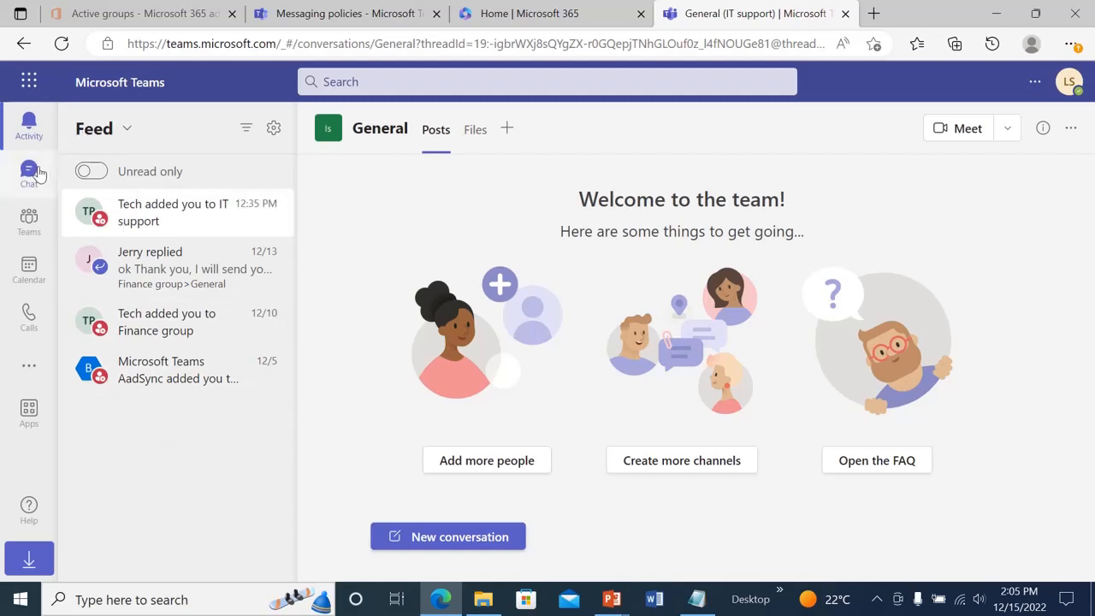
pyautogui.click(31, 171)
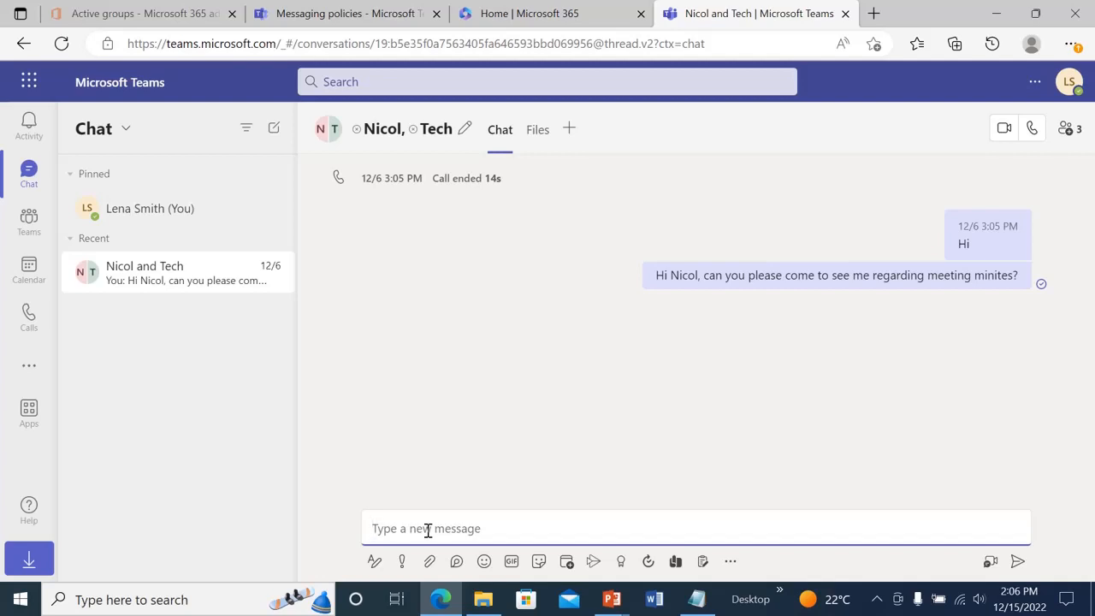
# Mention the first suggested member in the group chat and send "Can you please come and see me in my office?".
pyautogui.write('@')
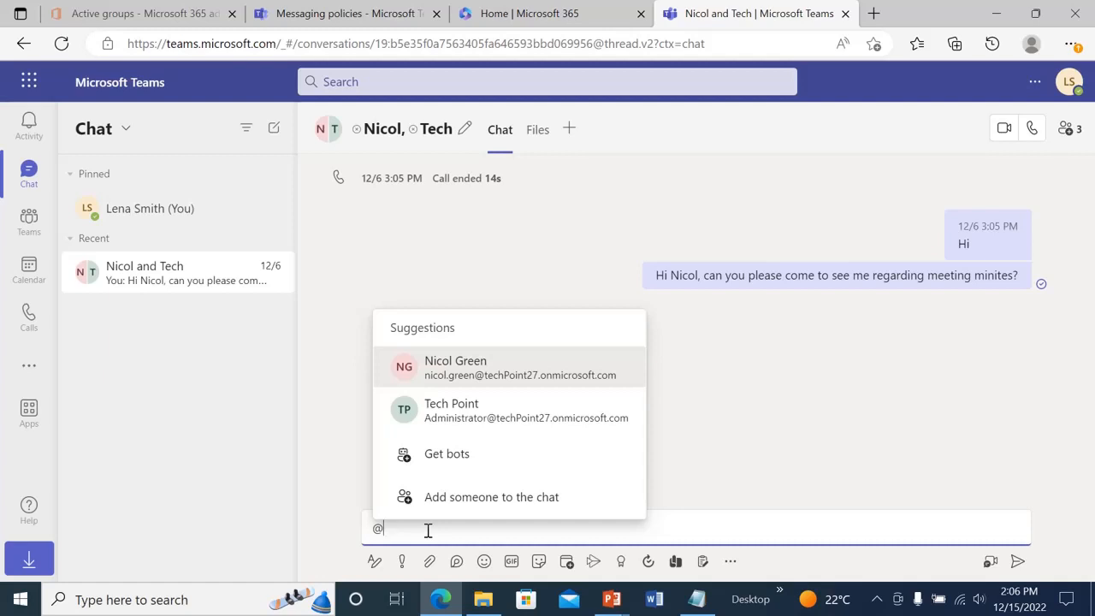
pyautogui.click(461, 366)
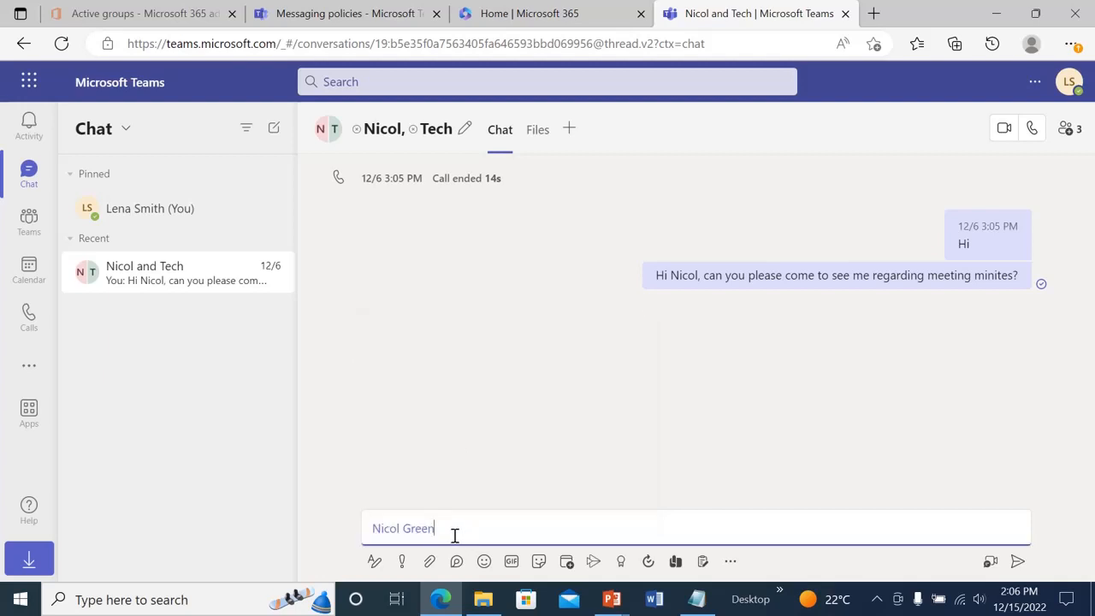
pyautogui.write('Can you please come and see me in my office?')
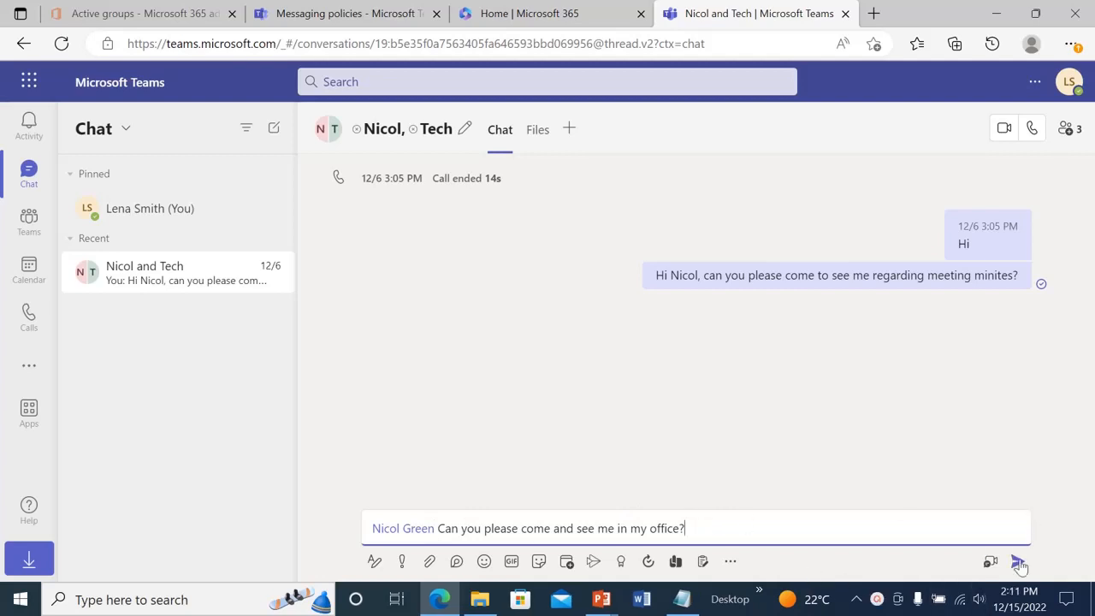
pyautogui.click(1018, 563)
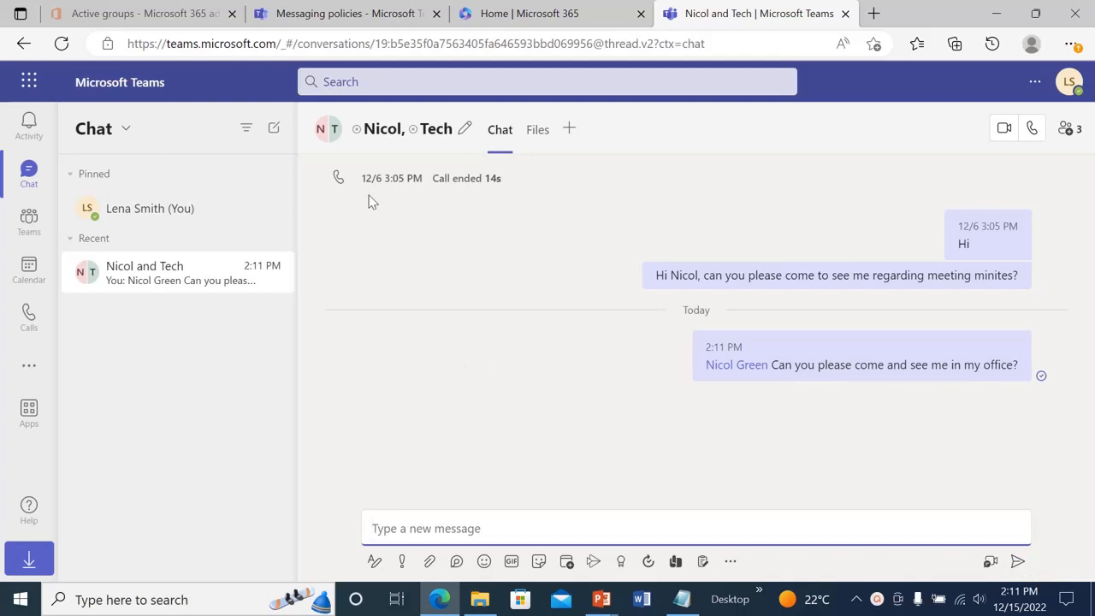
# Post "Welcome to the team" as a new conversation in the General channel of the IT support team.
pyautogui.click(32, 237)
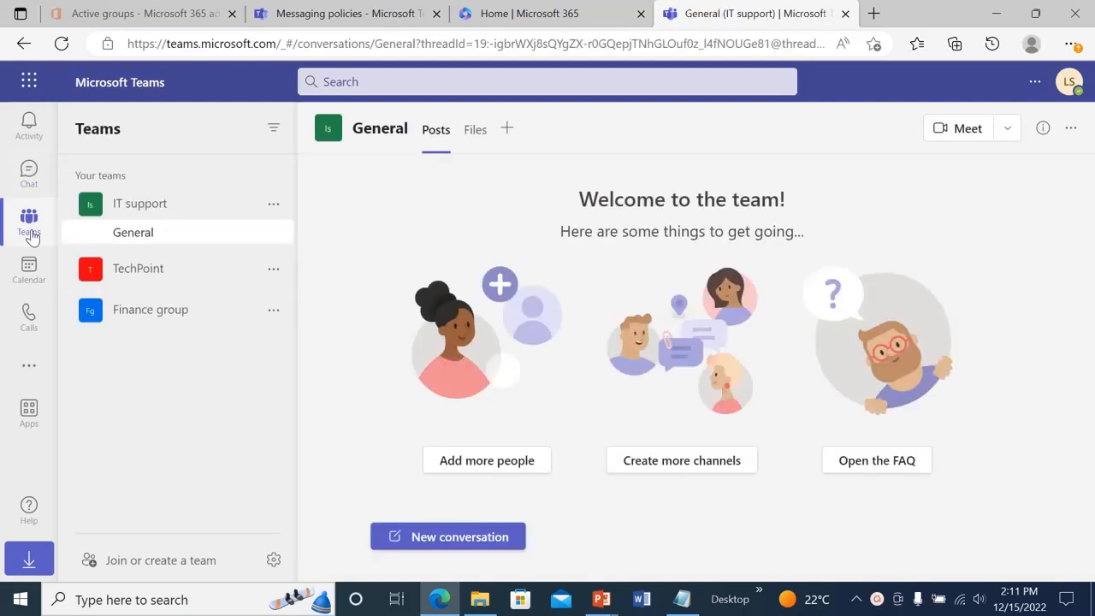
pyautogui.click(133, 206)
pyautogui.click(132, 205)
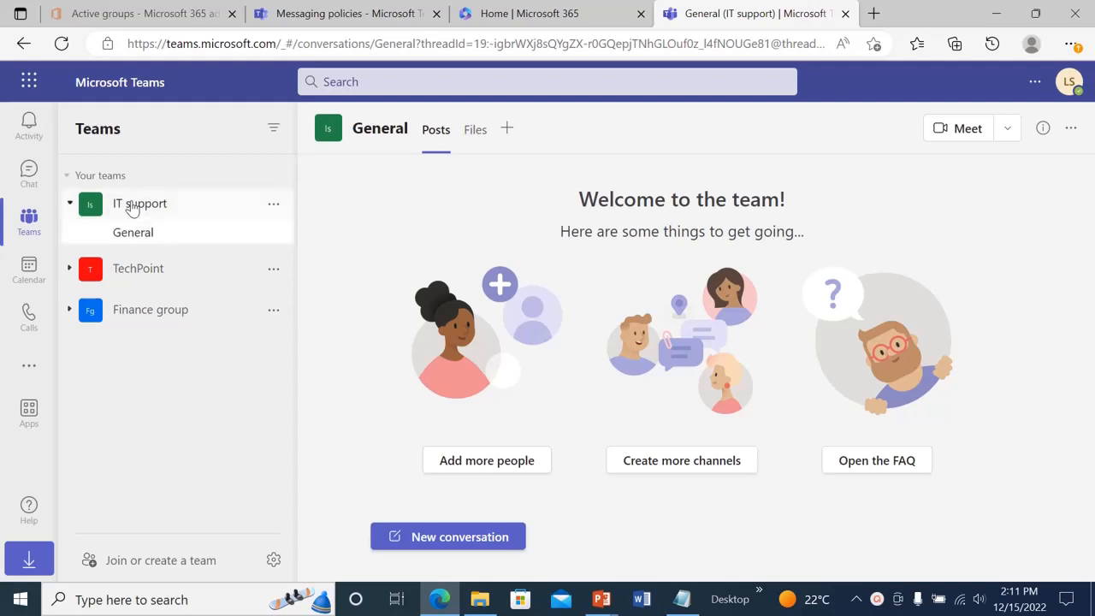
pyautogui.click(451, 536)
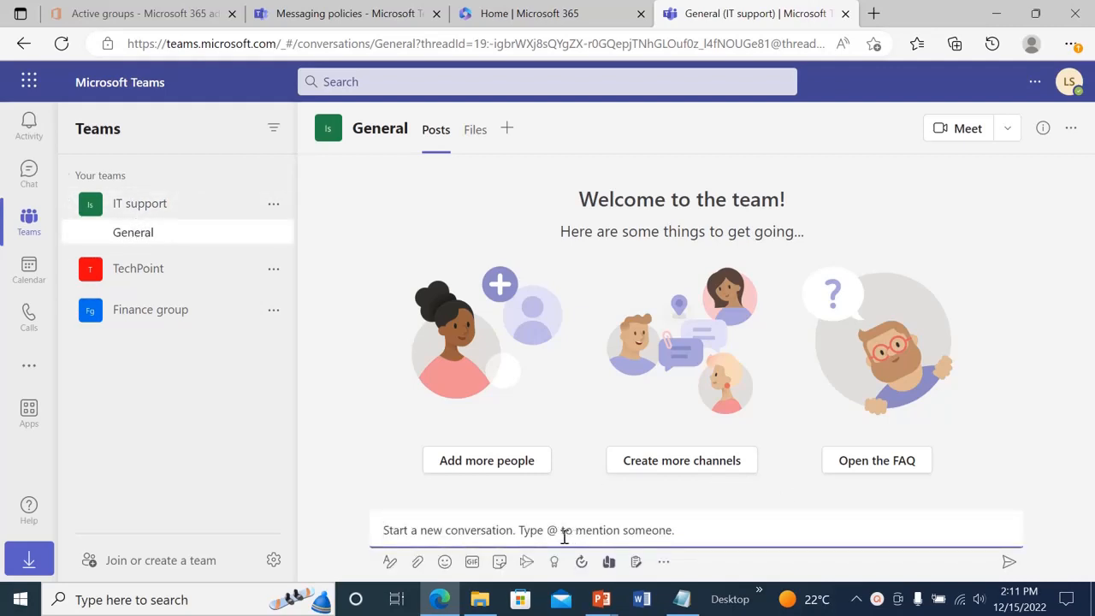
pyautogui.write('We')
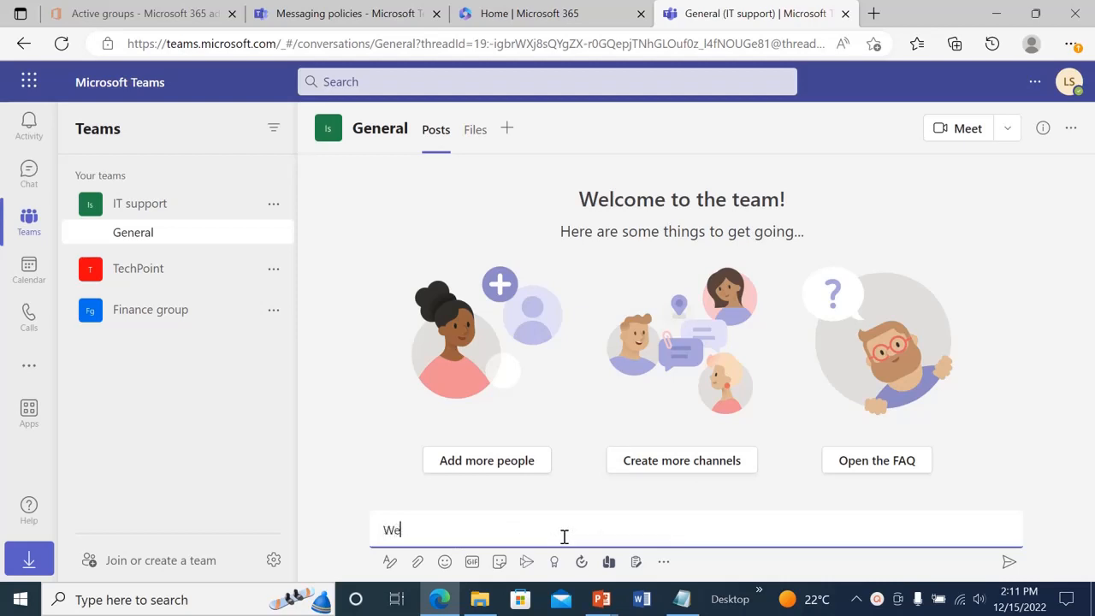
pyautogui.write('lcome to the team')
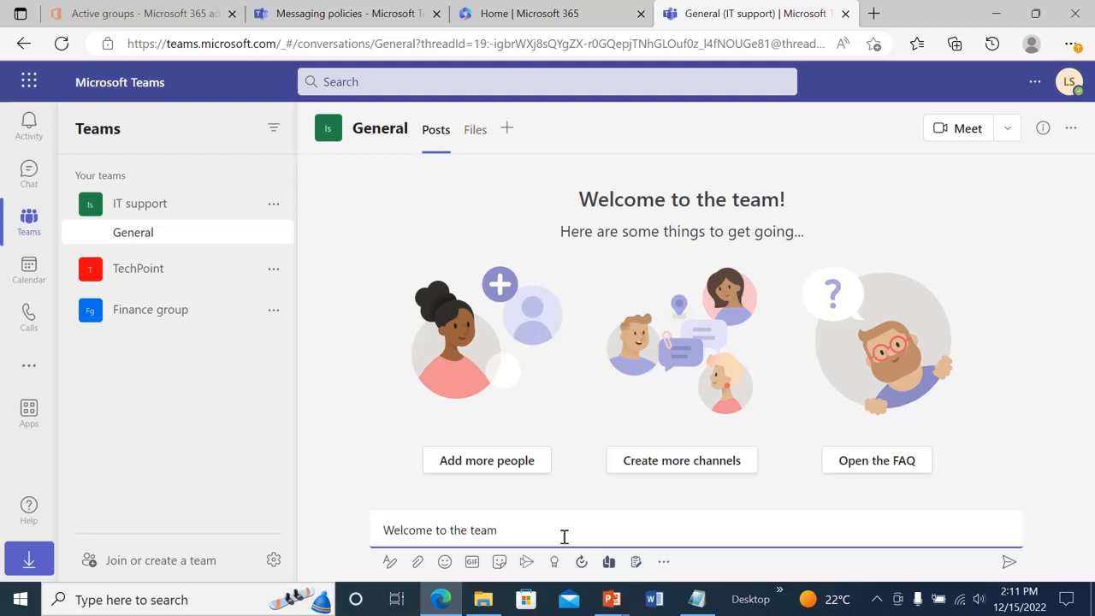
pyautogui.press('Return')
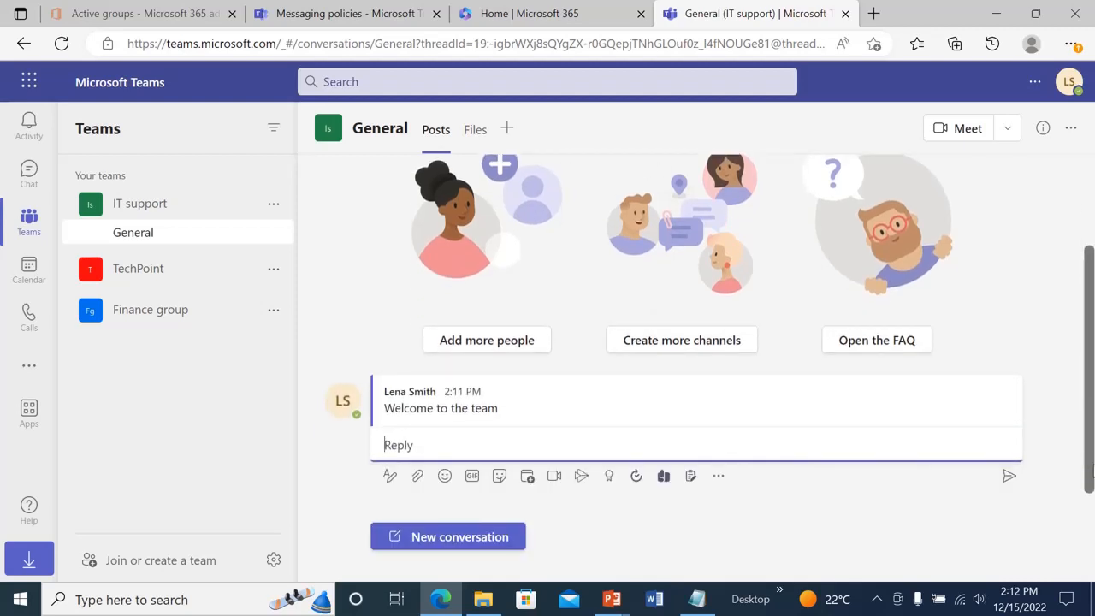
pyautogui.click(601, 528)
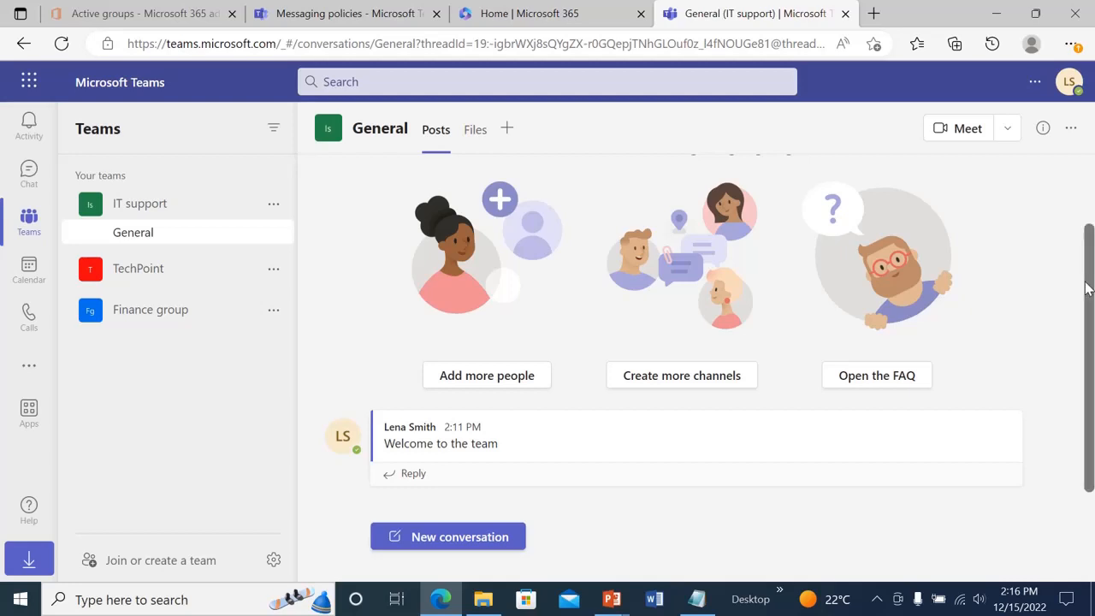
# Create a private channel named "loginissues" in the IT support team, leaving its description empty.
pyautogui.moveTo(1089, 289); pyautogui.dragTo(1090, 202)
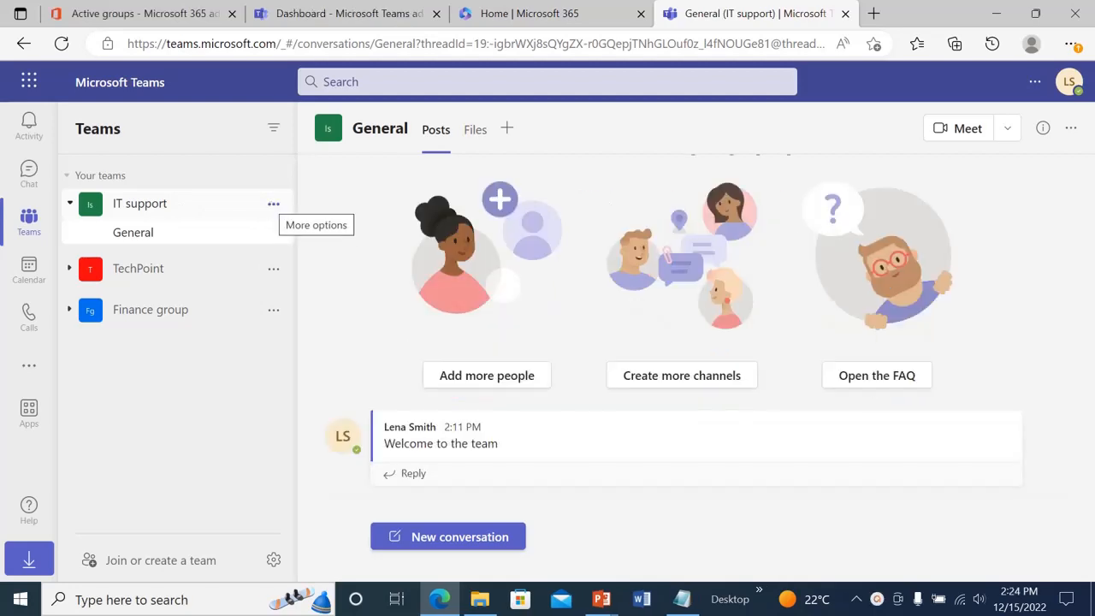
pyautogui.click(273, 205)
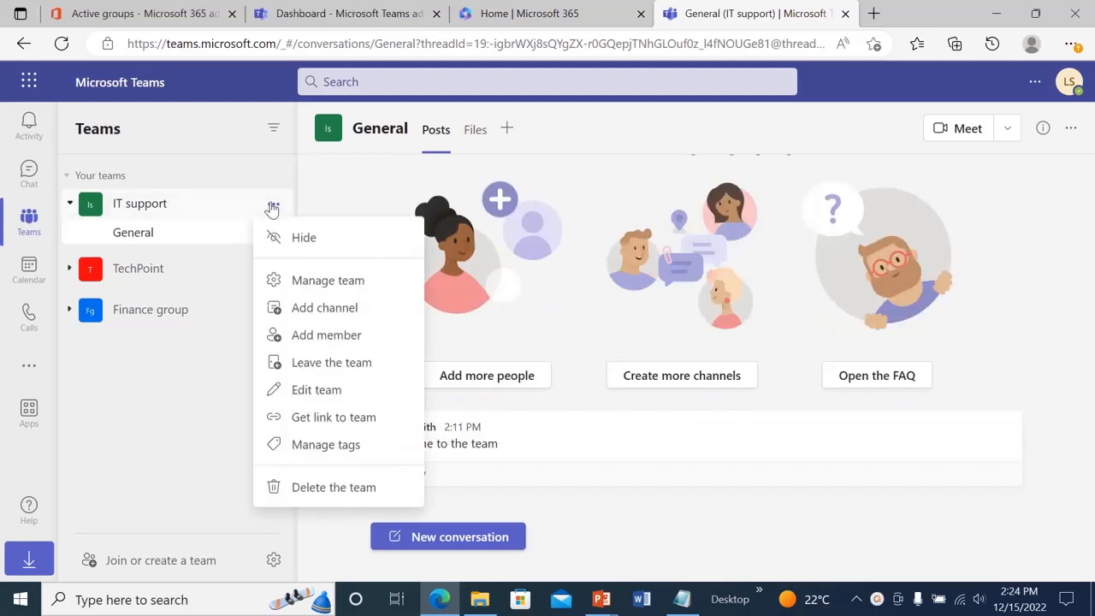
pyautogui.click(317, 307)
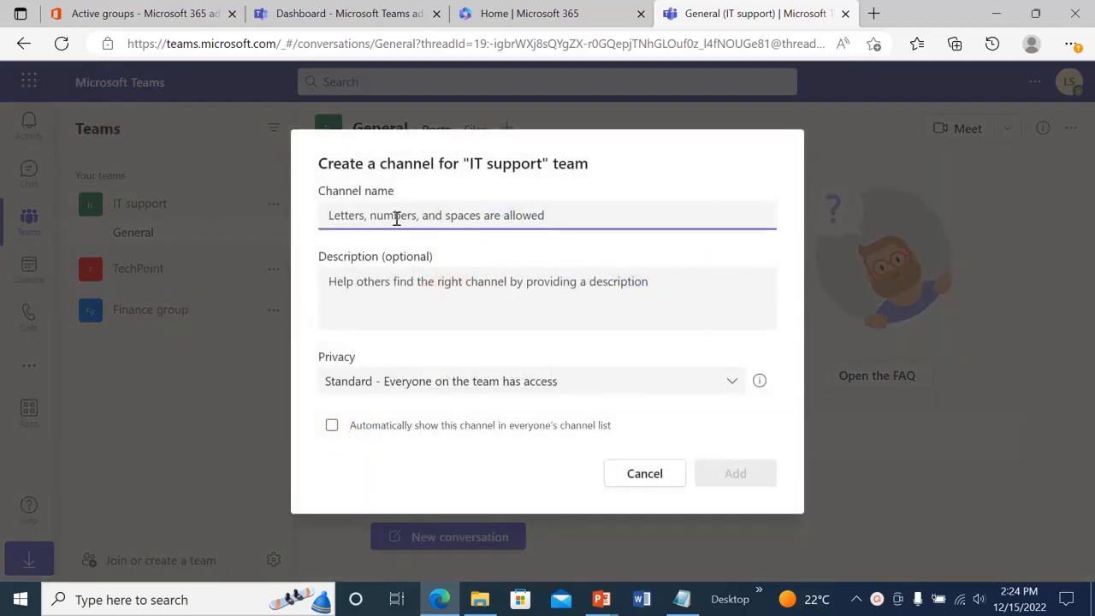
pyautogui.write('log')
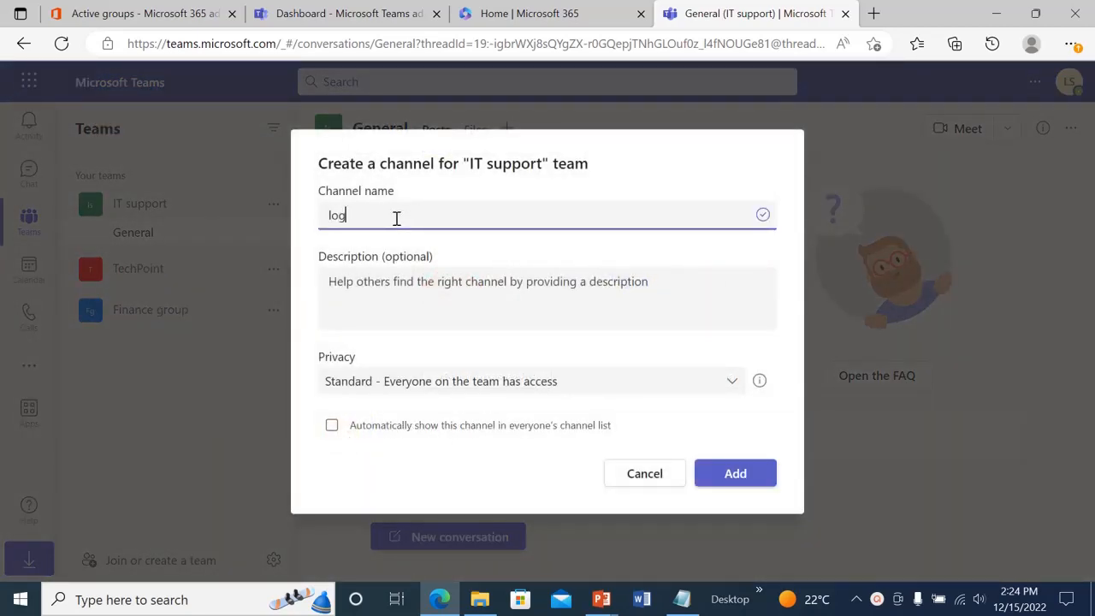
pyautogui.write('inissues')
pyautogui.click(399, 284)
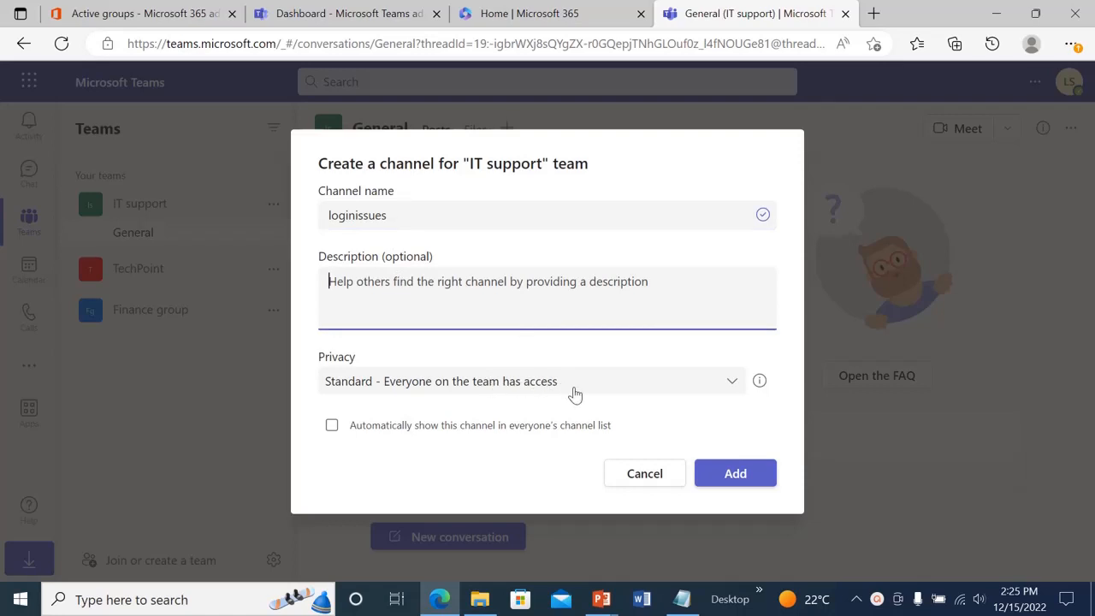
pyautogui.click(606, 388)
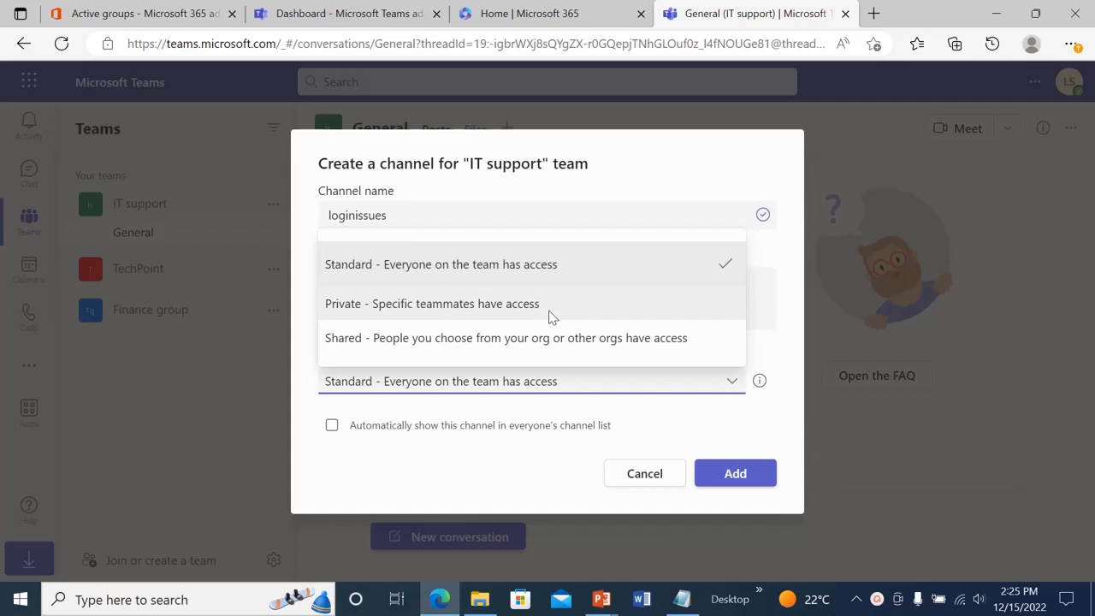
pyautogui.click(478, 305)
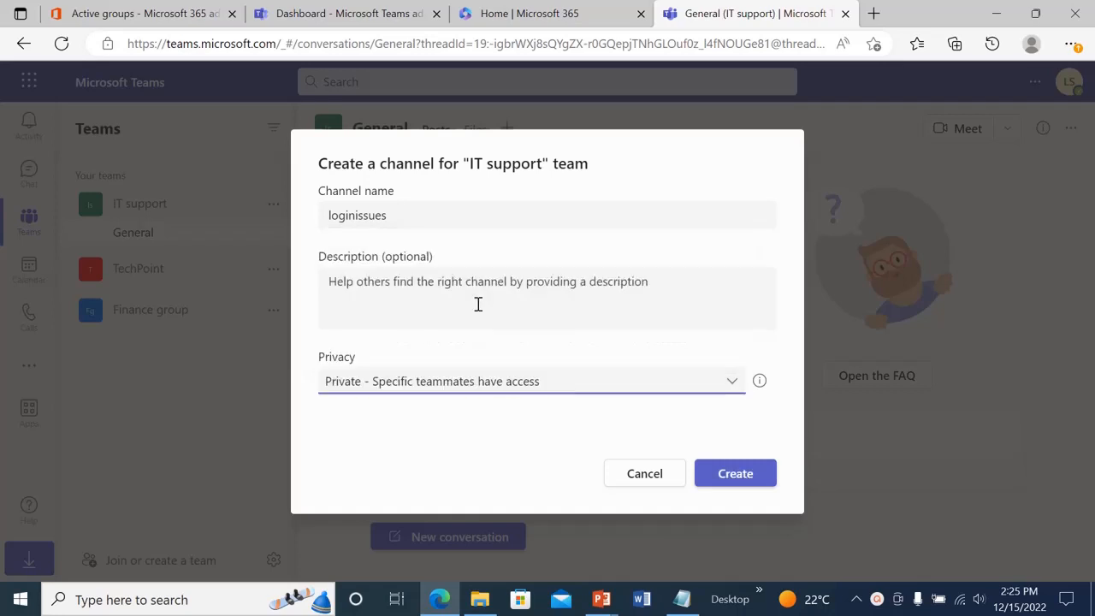
pyautogui.click(730, 472)
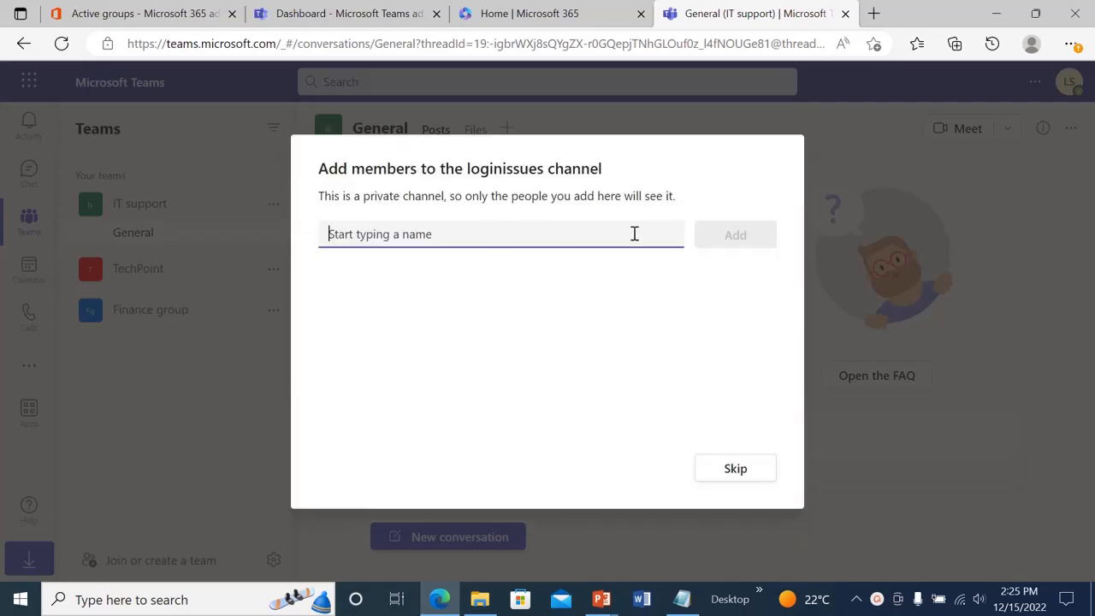
# Add the suggested manager matching "je" as a member of the loginissues channel and finish the channel setup.
pyautogui.write('je')
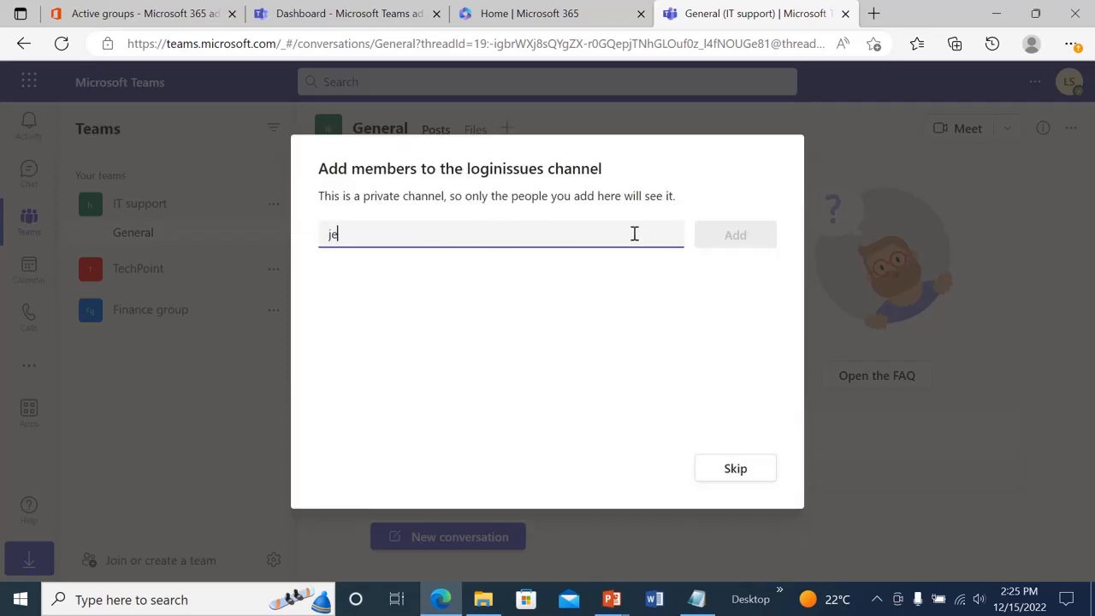
pyautogui.click(521, 277)
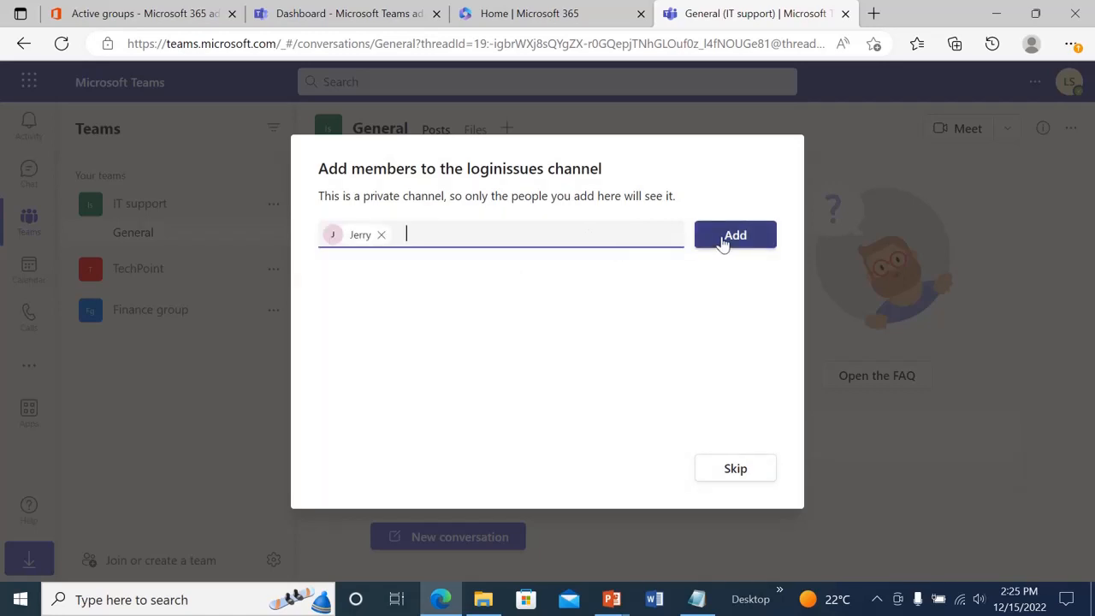
pyautogui.click(723, 242)
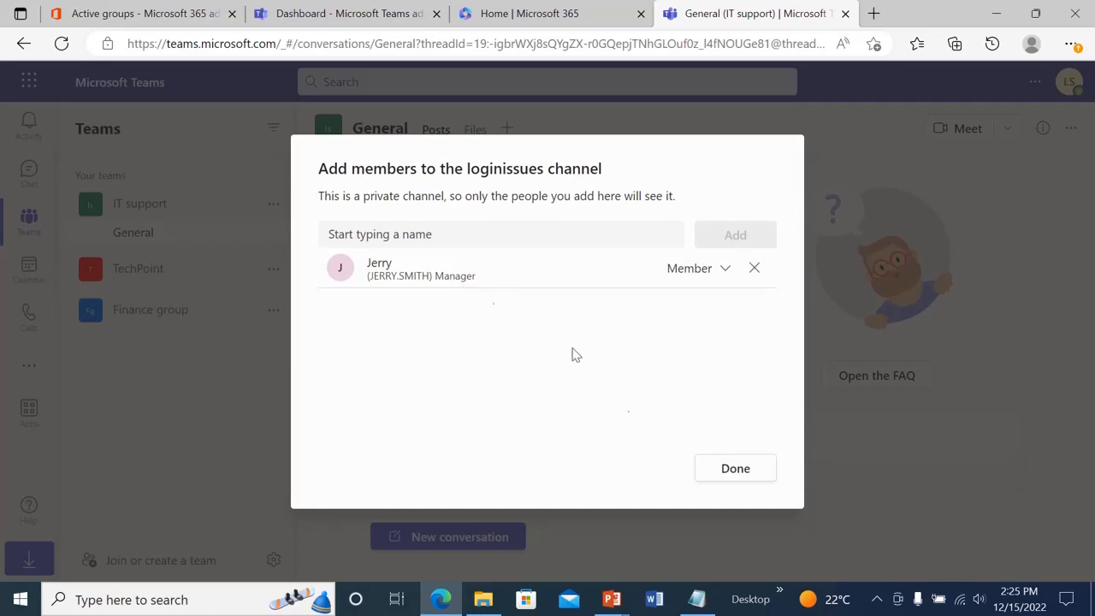
pyautogui.click(735, 468)
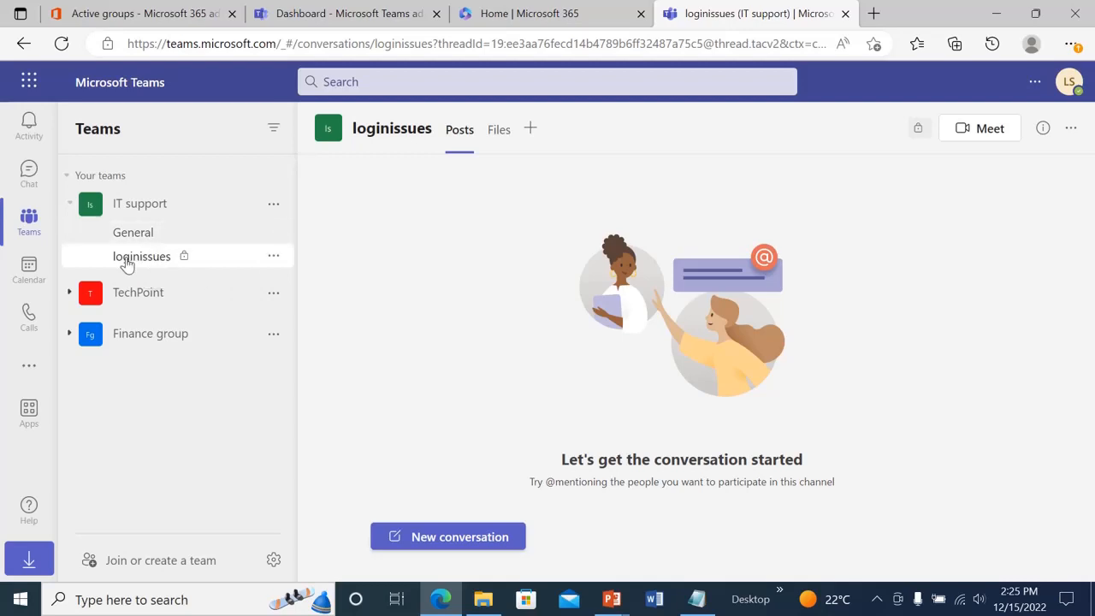
# Post "welcome to this channel" as a new conversation in the loginissues channel.
pyautogui.click(448, 541)
pyautogui.write('welcome to this channel')
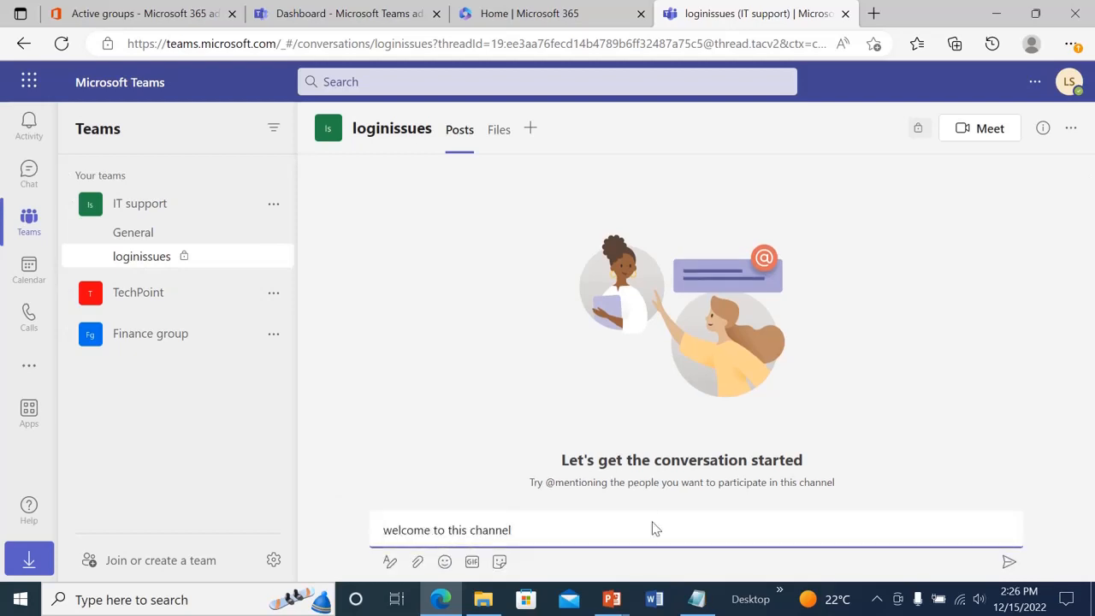
pyautogui.click(1008, 566)
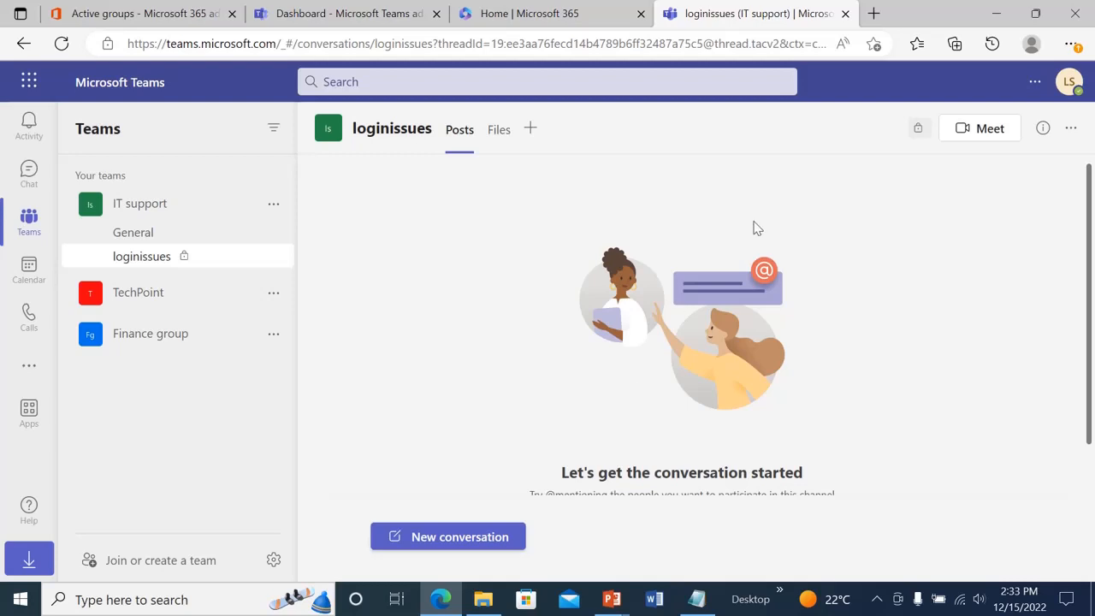
# Sign out of the current account, switch to the newly added channel member's account, and dismiss the desktop notifications offer.
pyautogui.click(1065, 84)
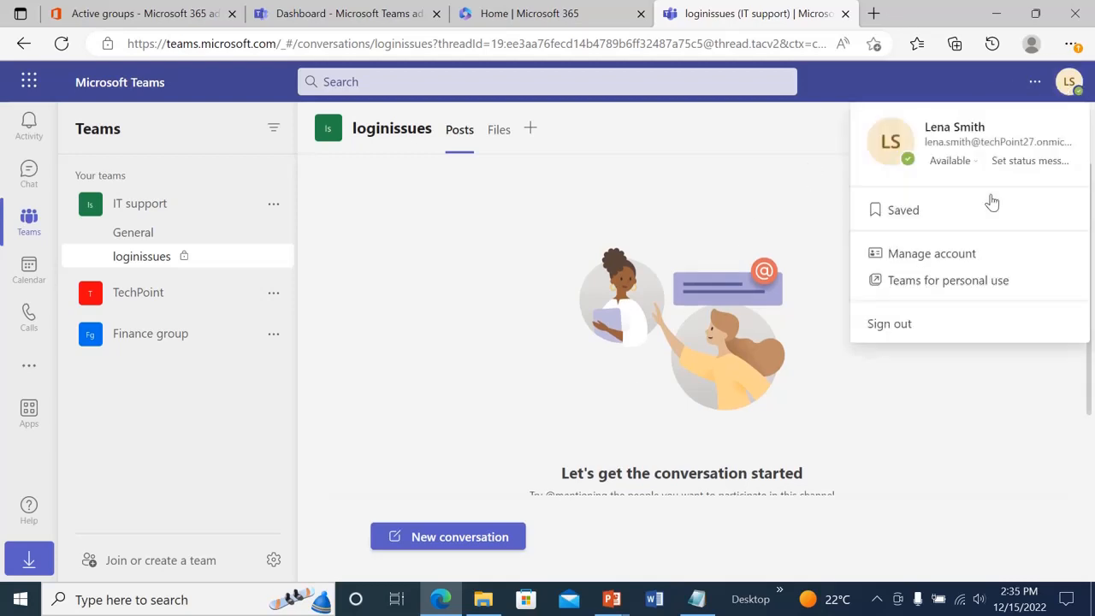
pyautogui.click(889, 325)
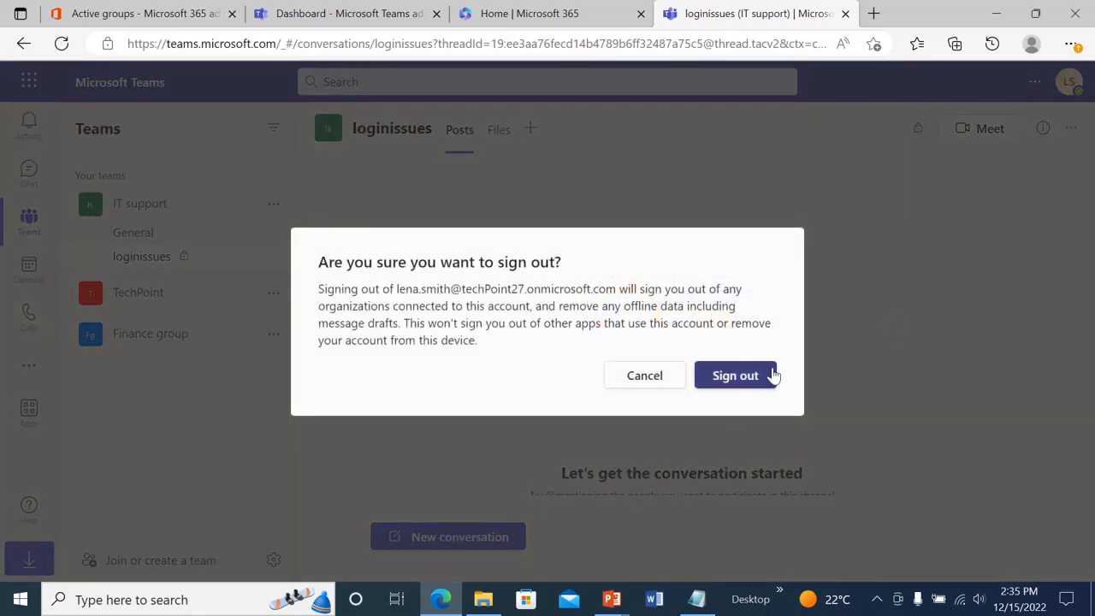
pyautogui.click(773, 376)
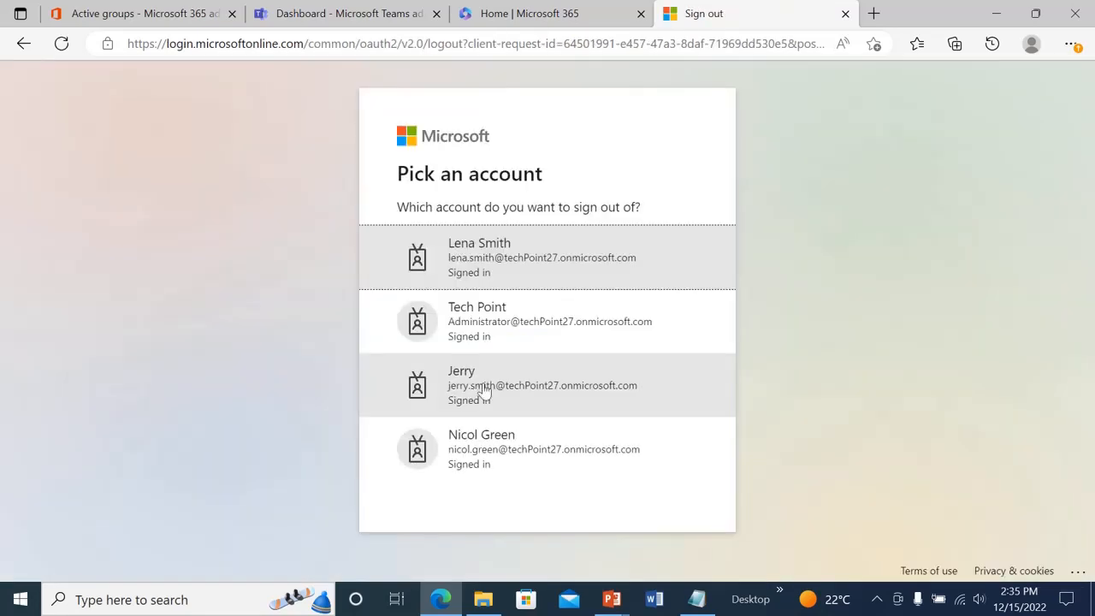
pyautogui.click(509, 393)
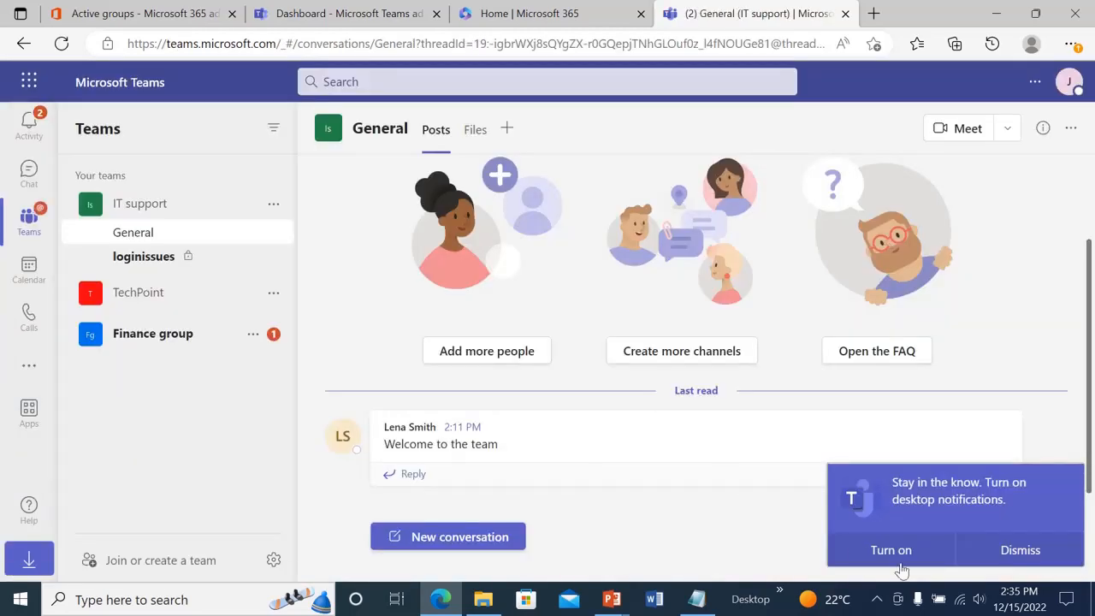
pyautogui.click(1019, 550)
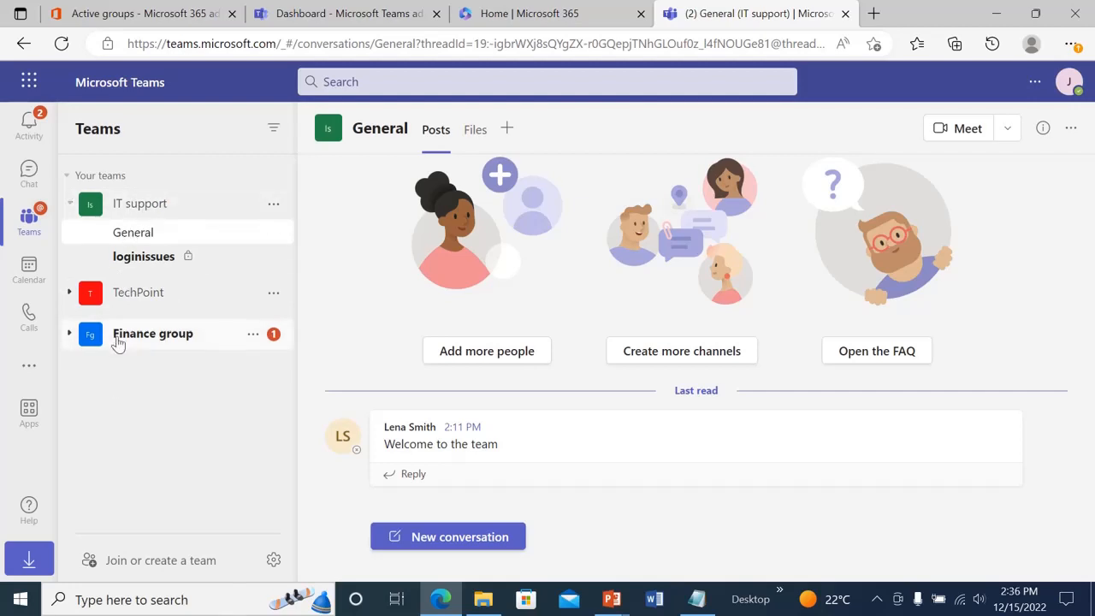
# Post "Thank you" as a new conversation in the loginissues channel of the IT support team.
pyautogui.click(144, 259)
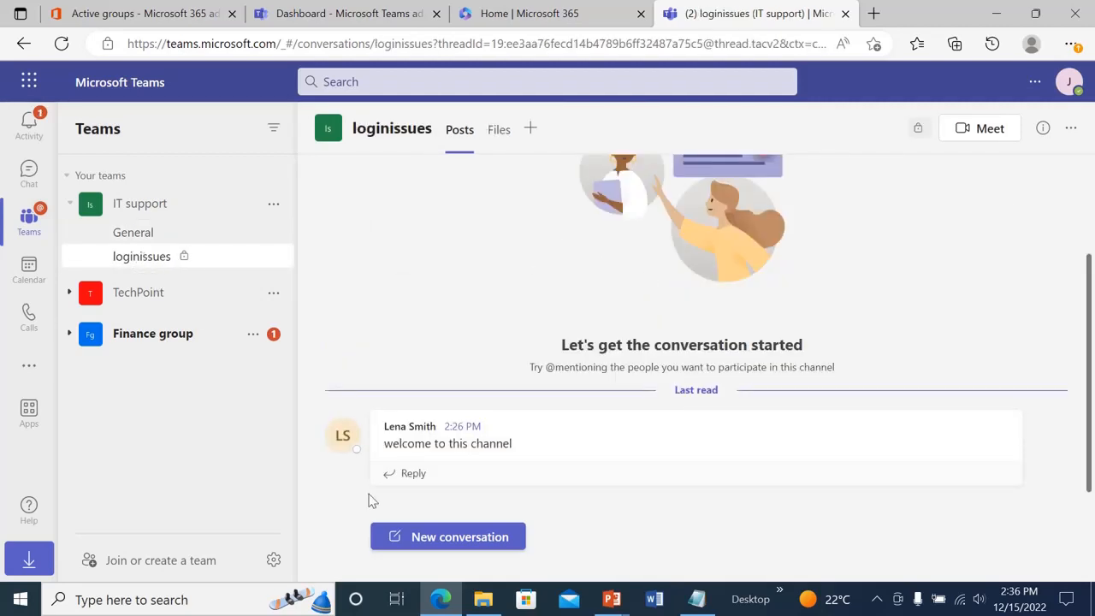
pyautogui.click(456, 536)
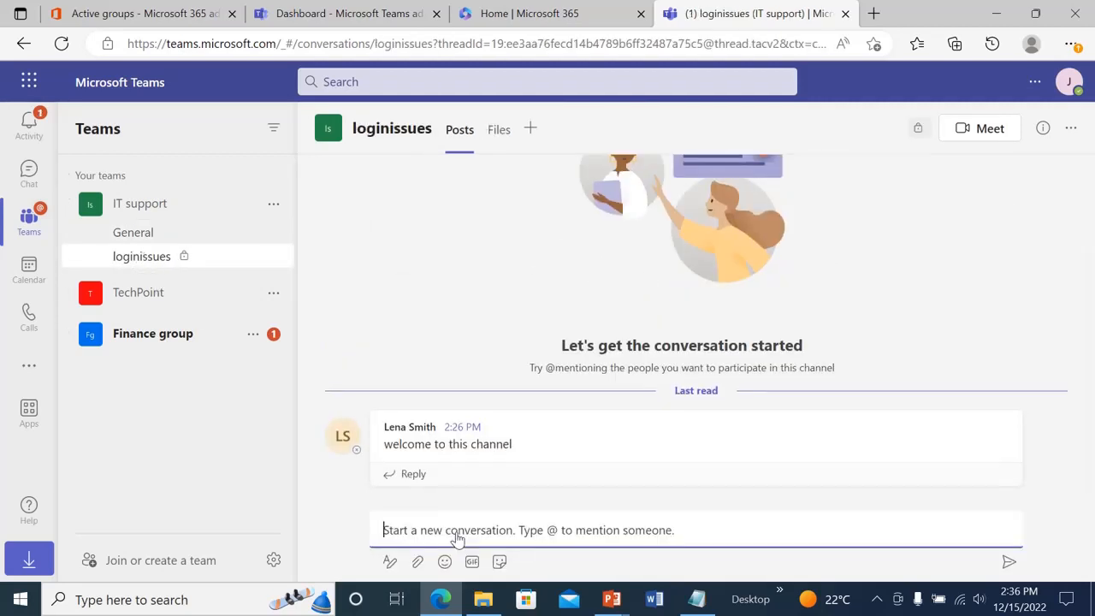
pyautogui.write('Thank')
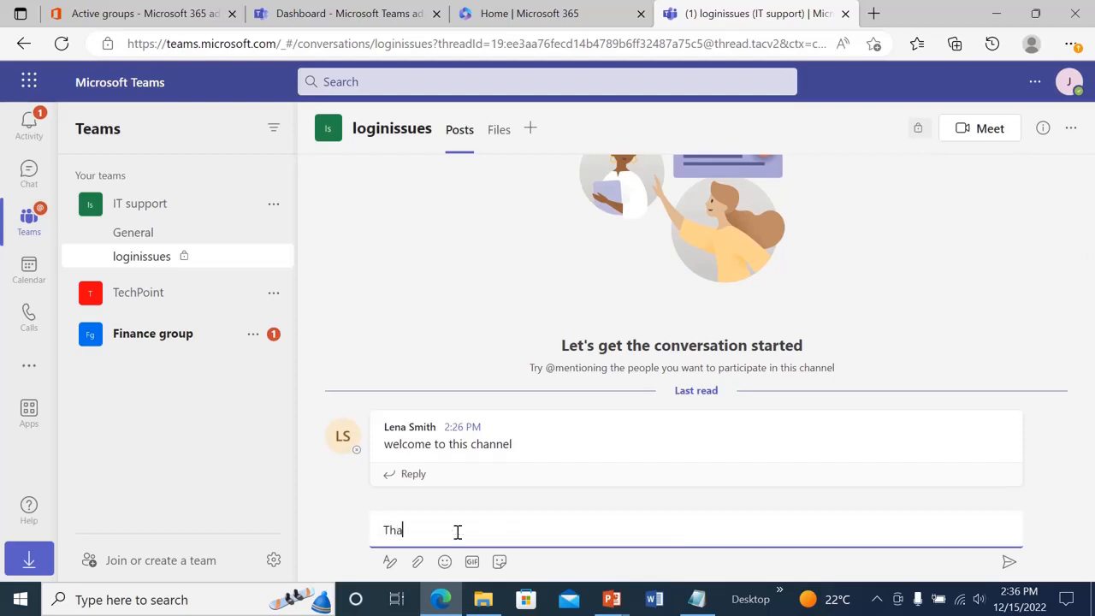
pyautogui.write(' you')
pyautogui.click(1010, 562)
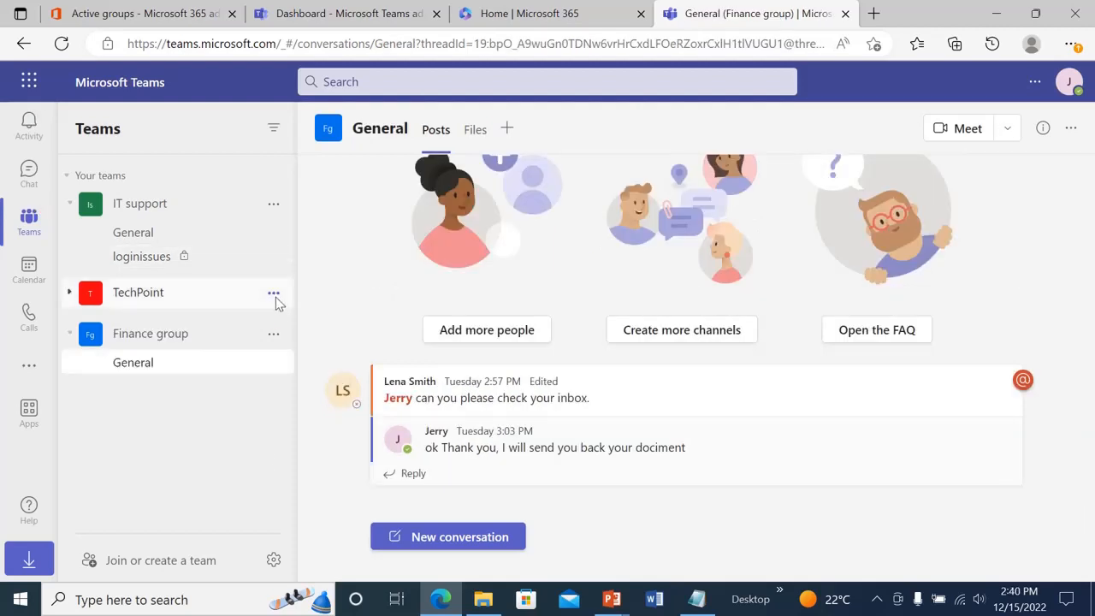
# Examine the options available for the IT support team and for the signed-in member's own reply in the Finance group's General channel.
pyautogui.click(274, 209)
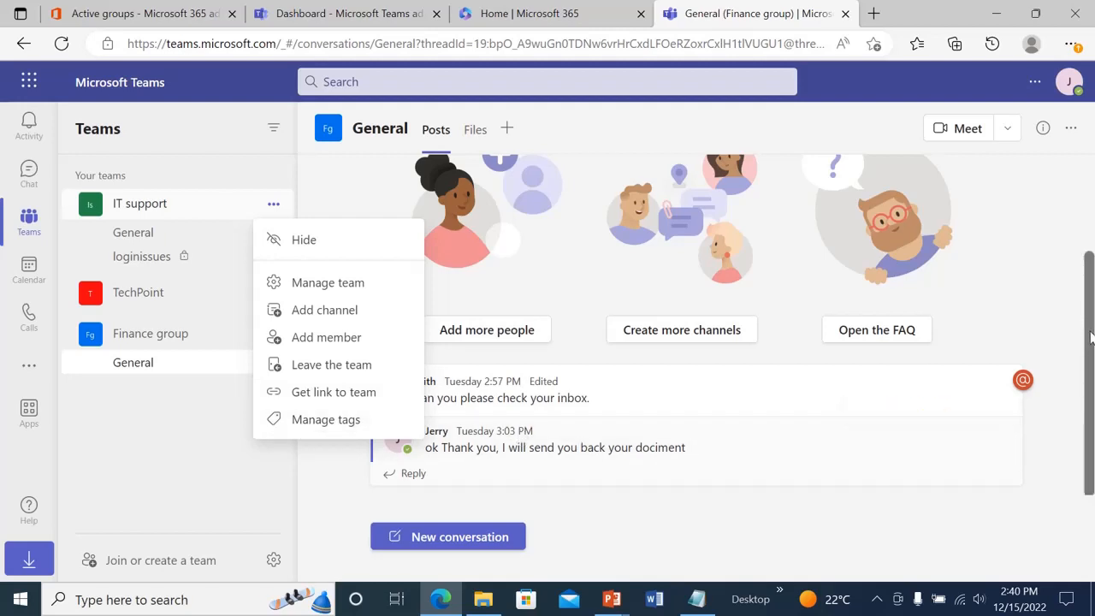
pyautogui.click(862, 516)
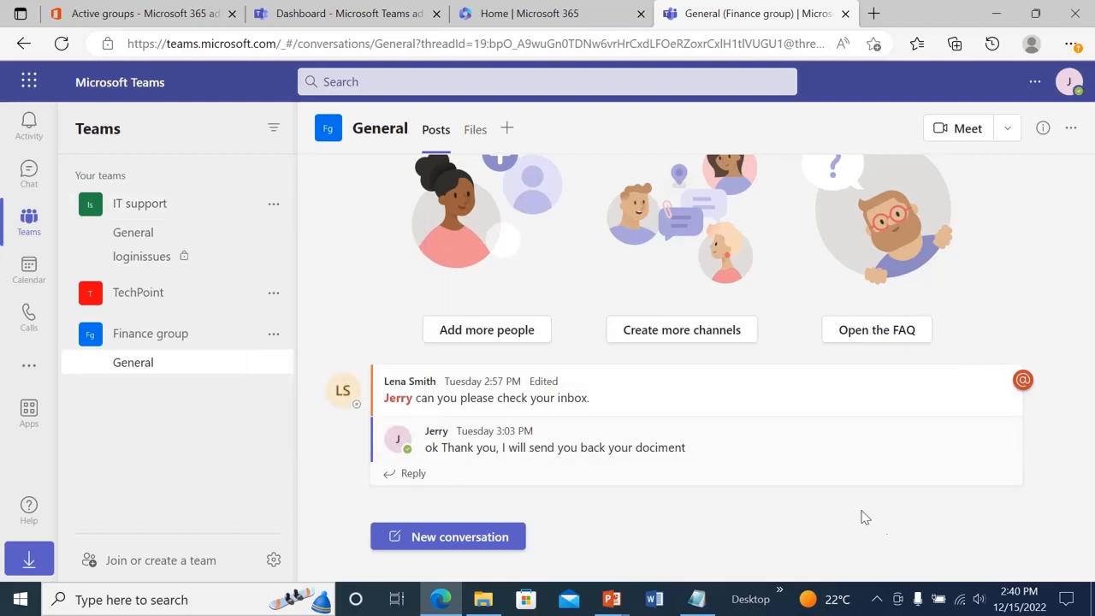
pyautogui.moveTo(907, 443)
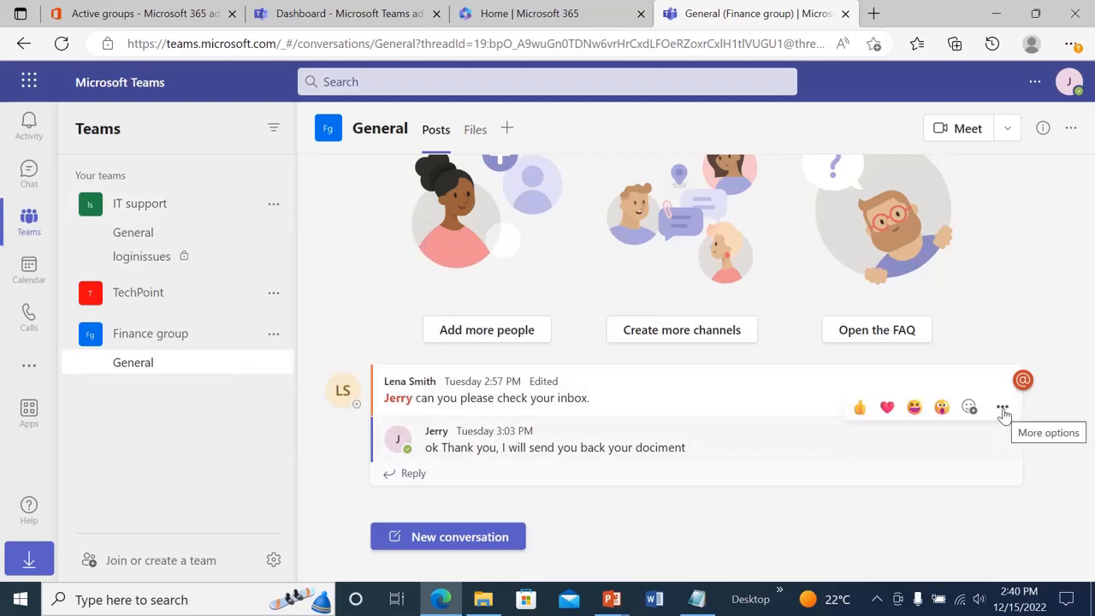
pyautogui.click(1003, 408)
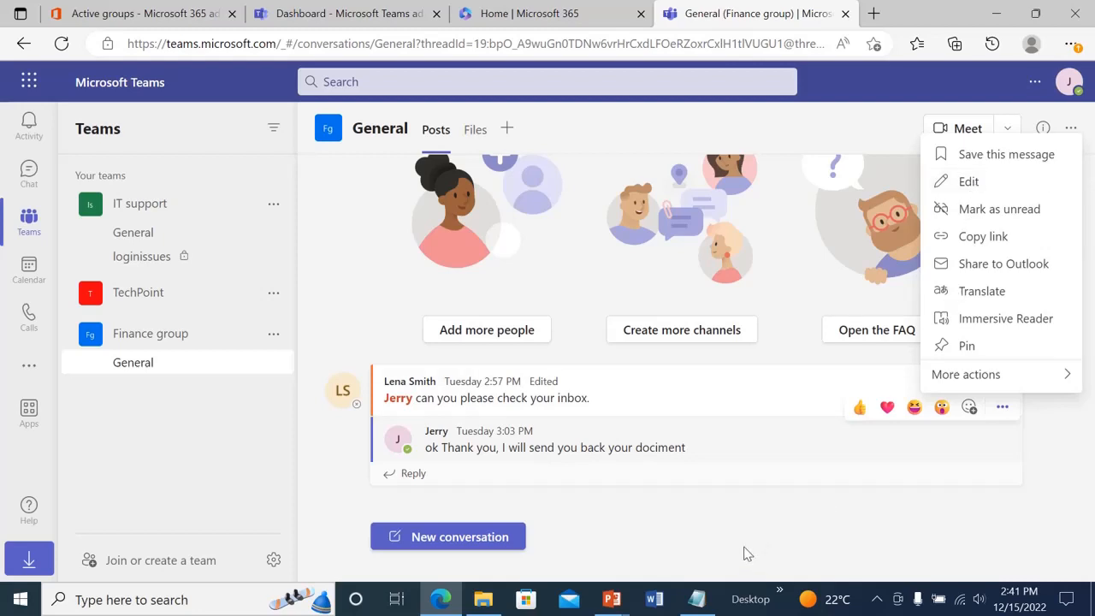
pyautogui.click(1002, 409)
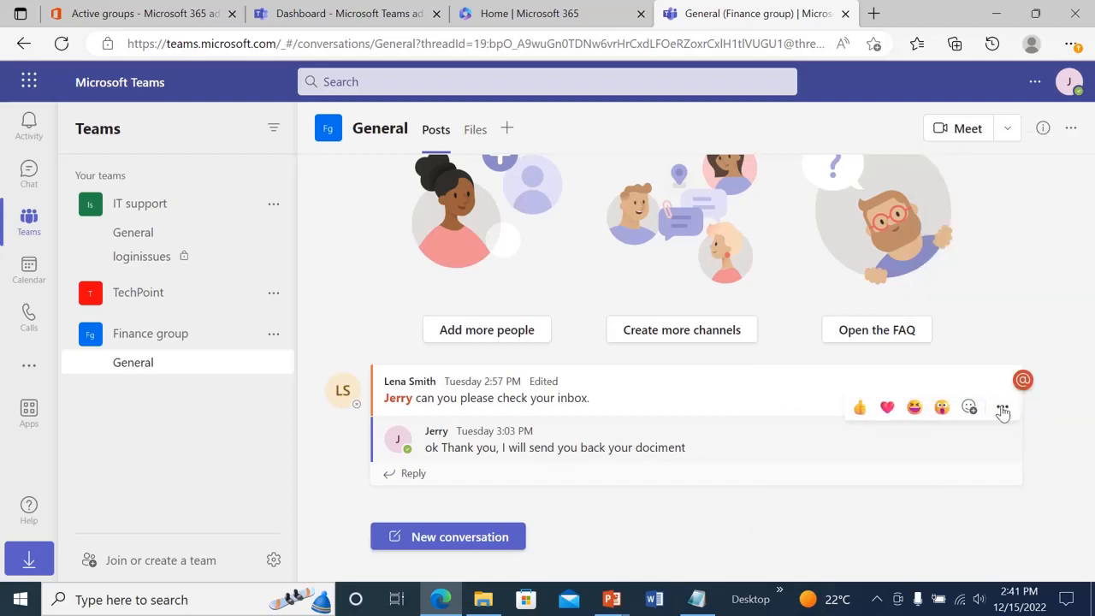
pyautogui.click(1002, 410)
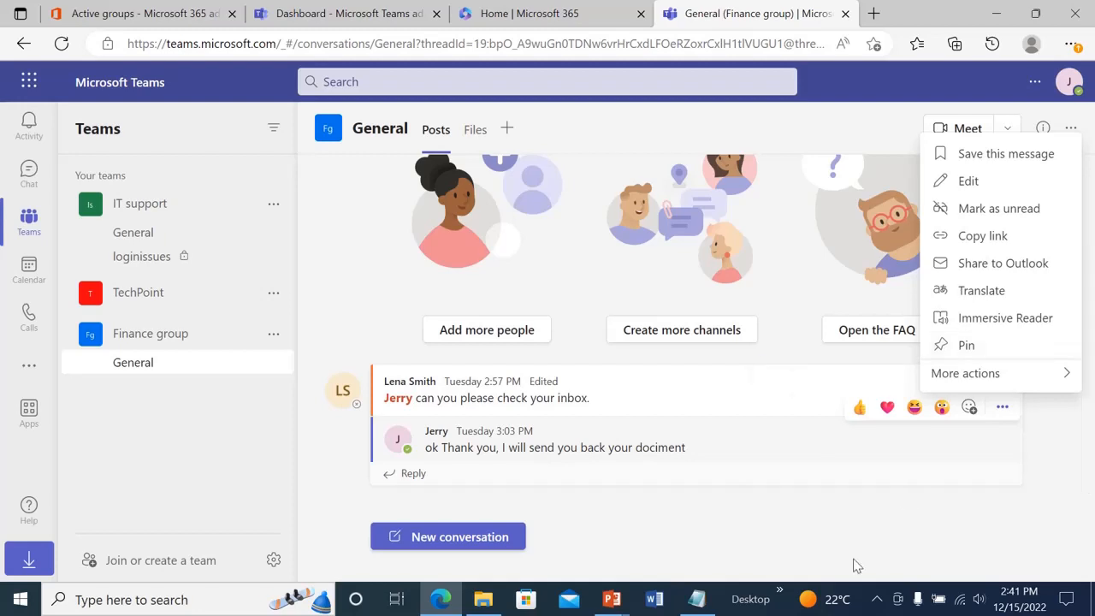
pyautogui.click(878, 532)
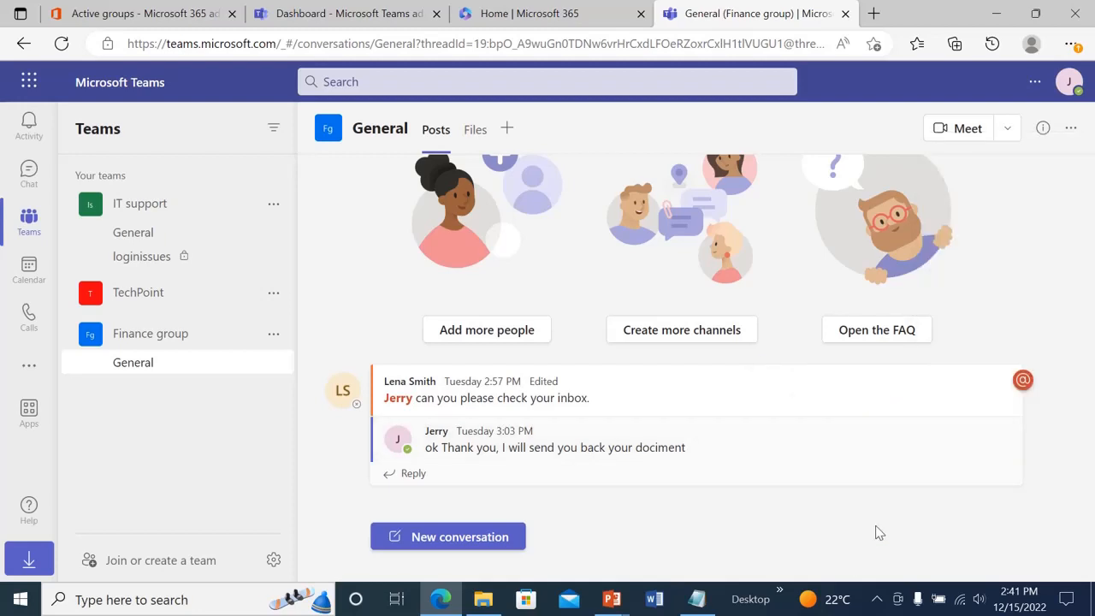